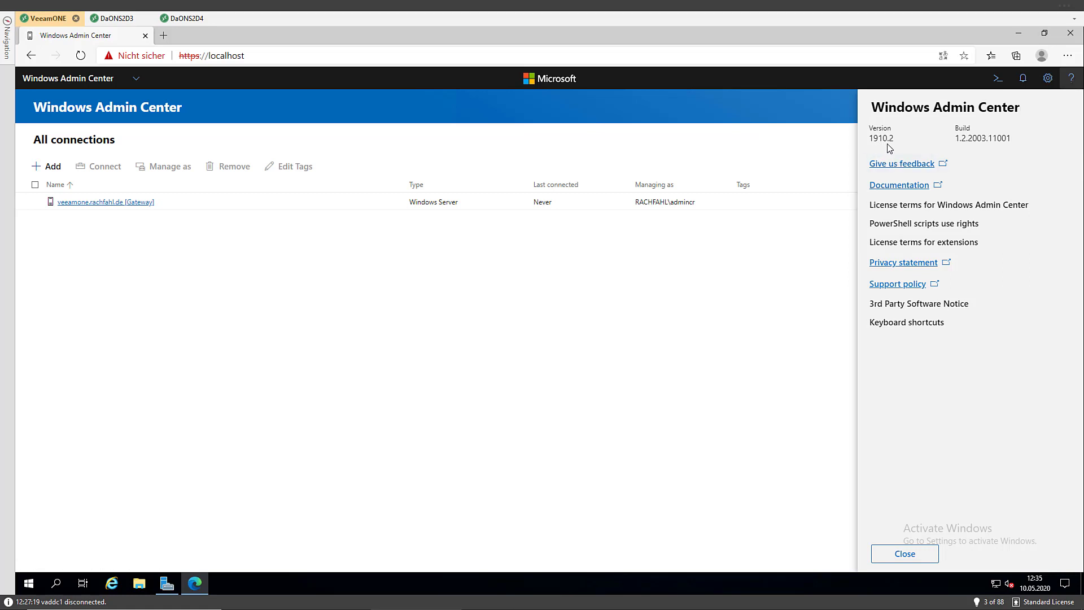
# Show the Cluster Creation (Preview) 1.2.0 details under the gateway's available extensions
pyautogui.click(789, 302)
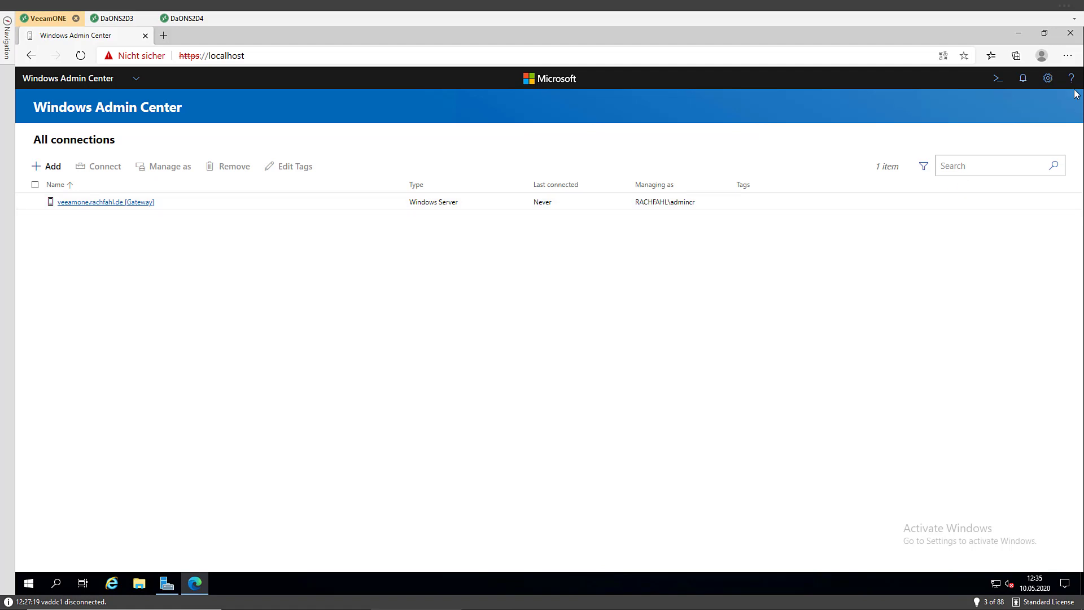
pyautogui.click(1049, 82)
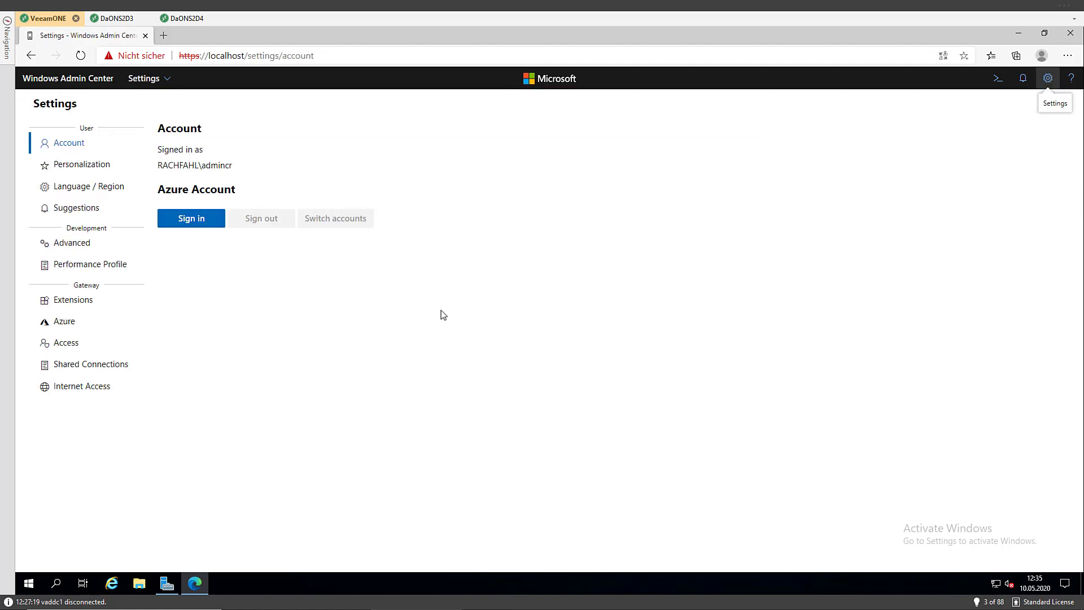
pyautogui.click(73, 303)
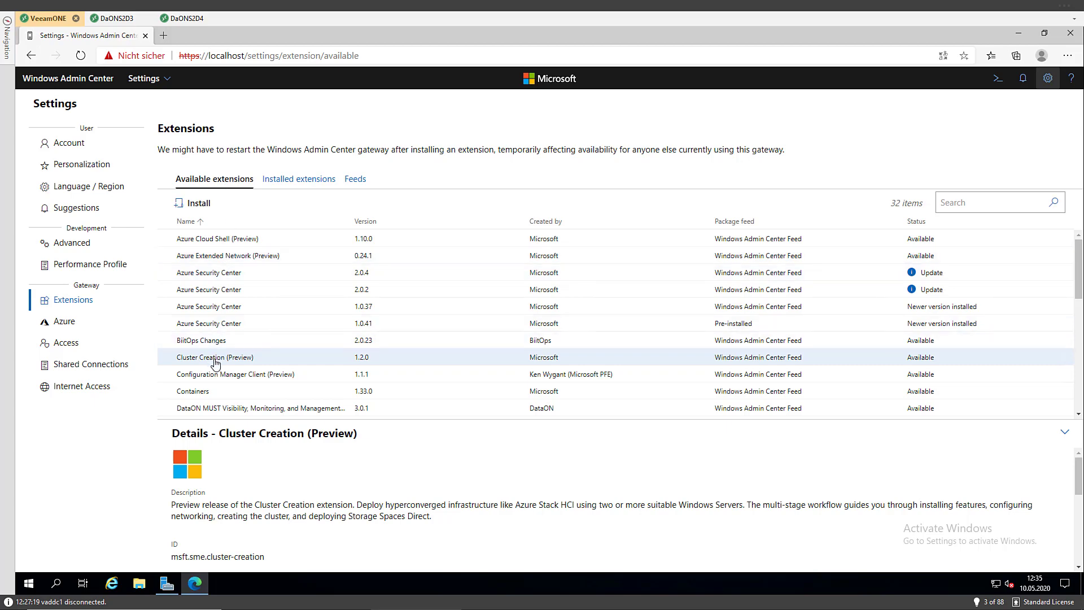
# Install Cluster Creation (Preview) 1.2.0 and confirm it appears among the 37 installed extensions
pyautogui.click(193, 207)
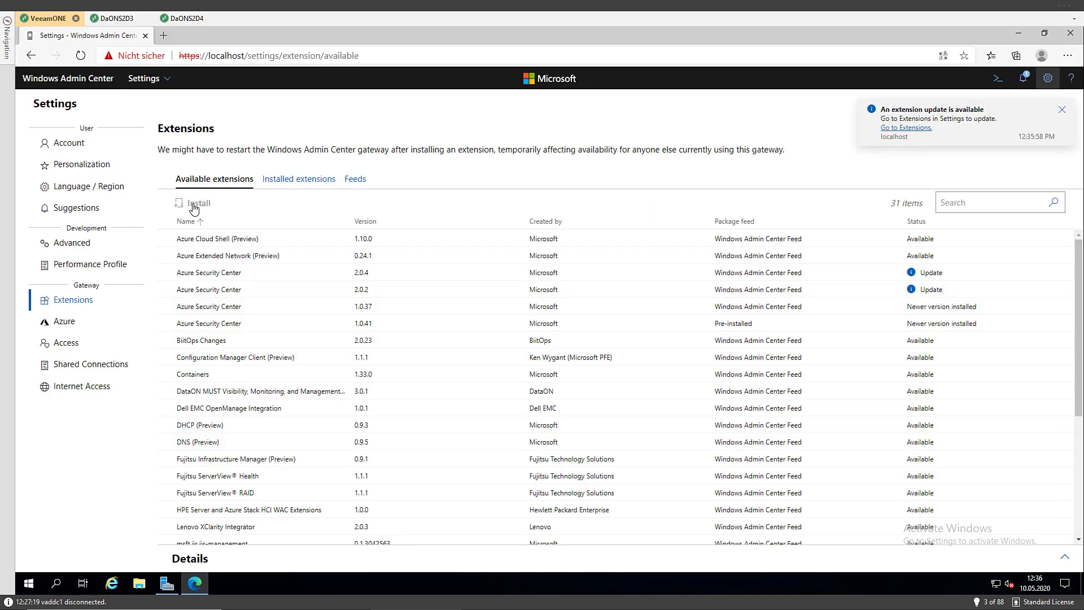
pyautogui.click(288, 185)
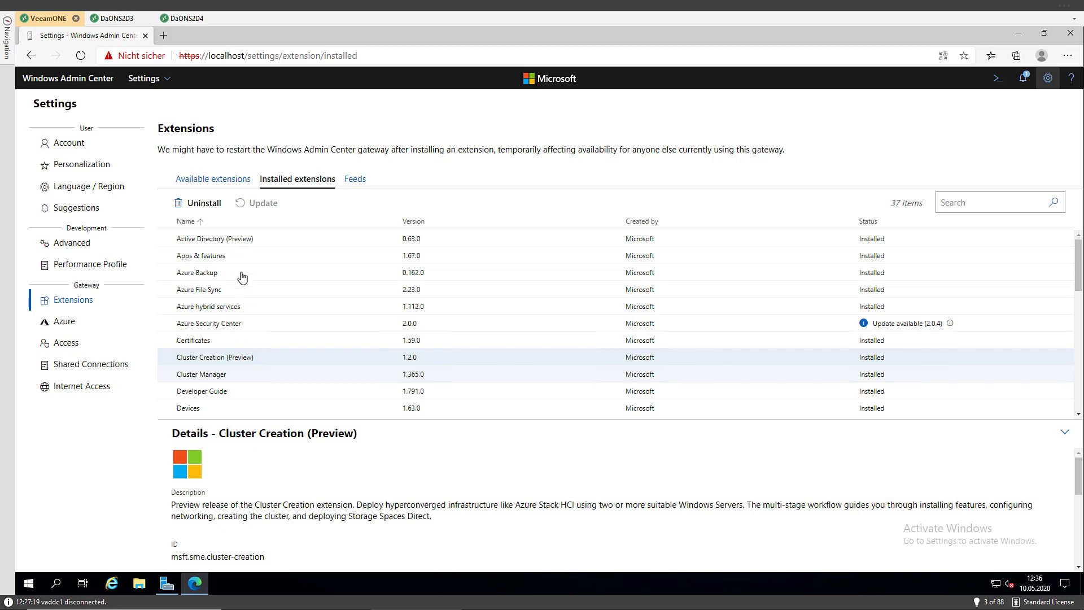
pyautogui.click(157, 79)
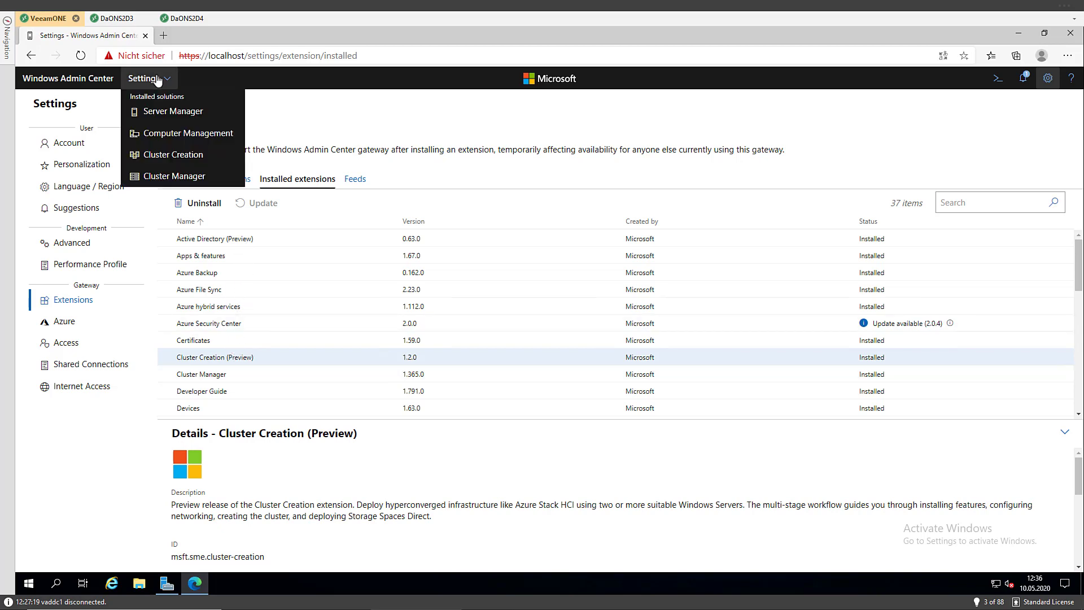
# Switch to the Cluster Creation solution and start a Hyperconverged cluster deployment
pyautogui.click(170, 155)
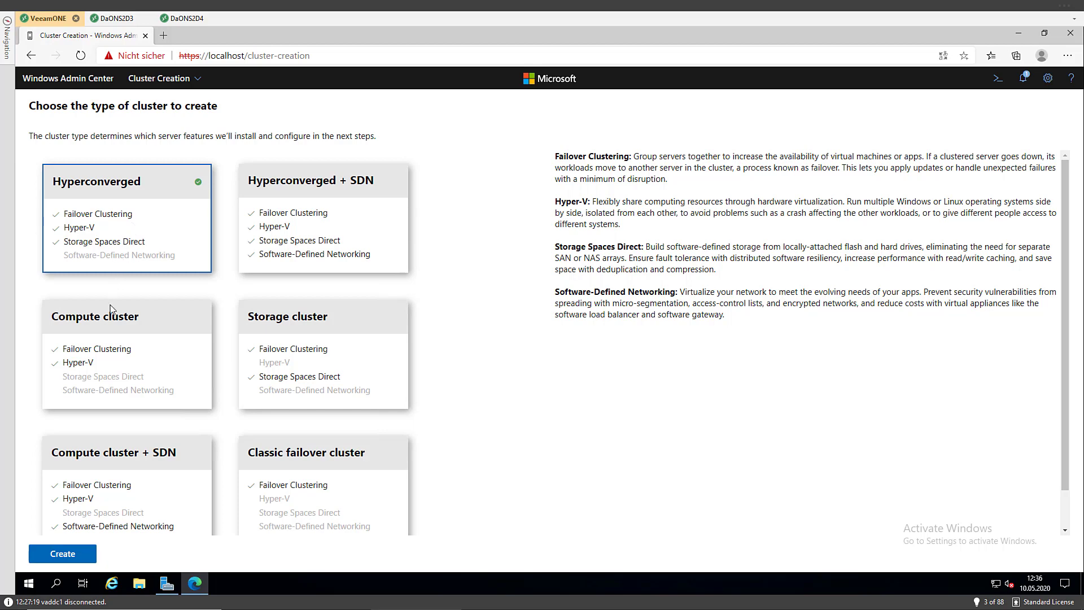
pyautogui.click(67, 557)
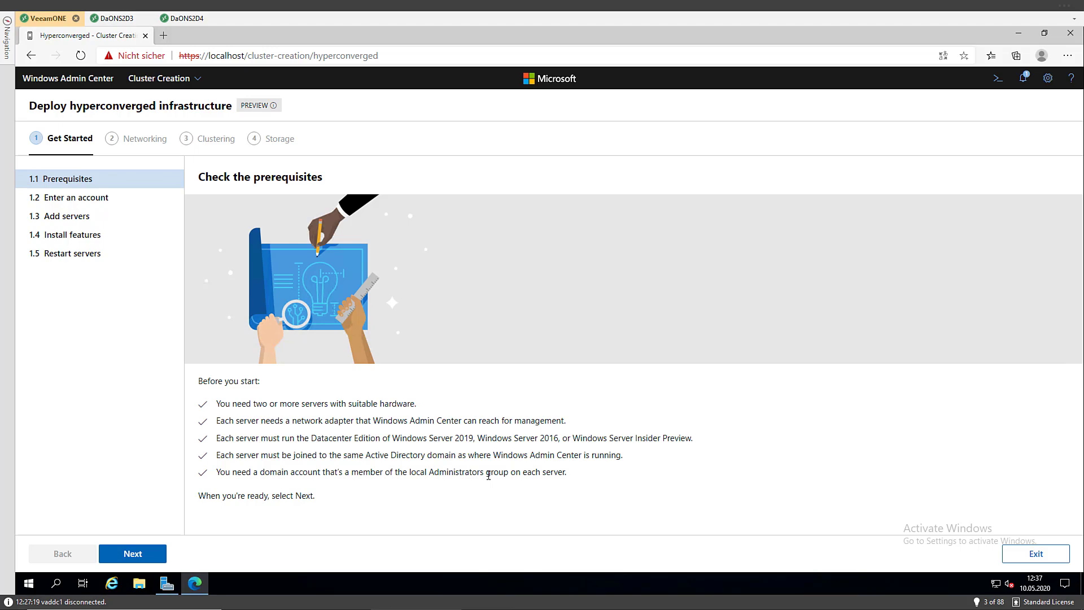
# Switch to the DaONS2D3 server session to view its Server Manager Local Server properties
pyautogui.click(117, 19)
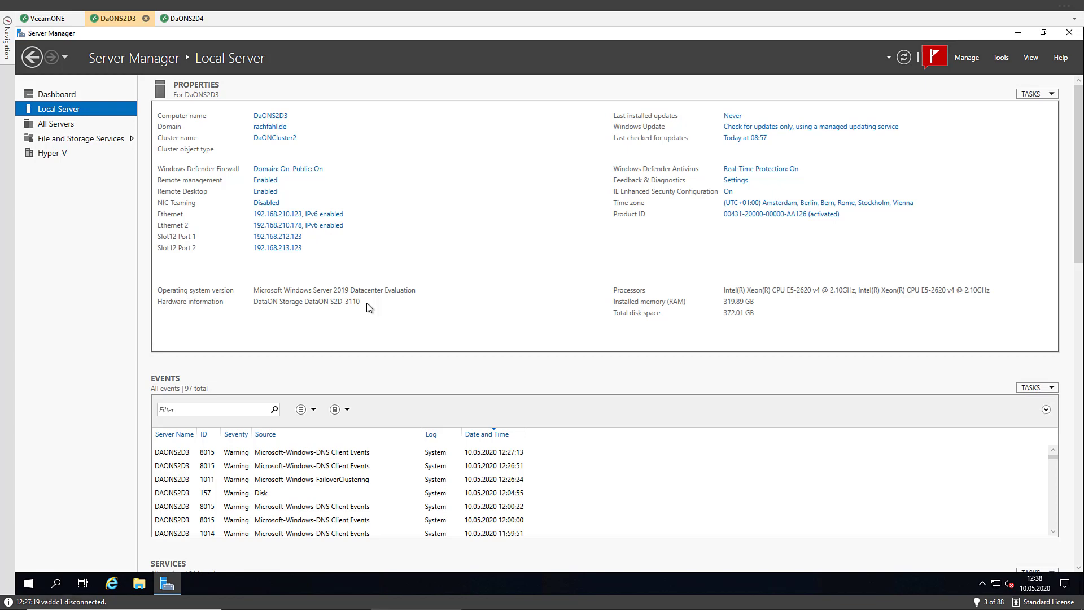
# Compare DaONS2D4 and DaONS2D3 local server properties, then refresh DaONS2D3's information
pyautogui.click(187, 18)
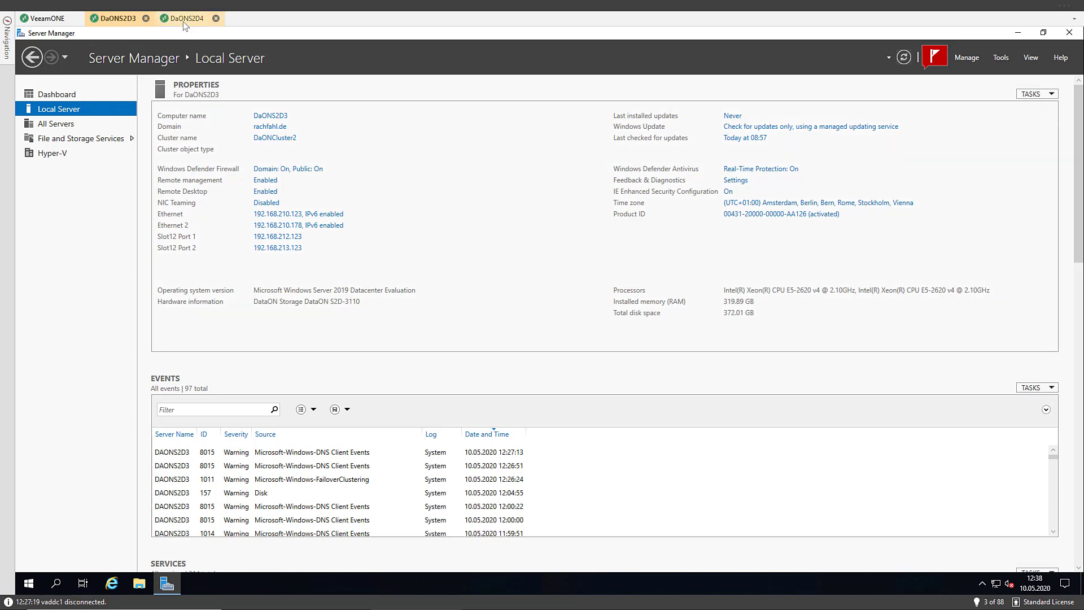
pyautogui.click(131, 19)
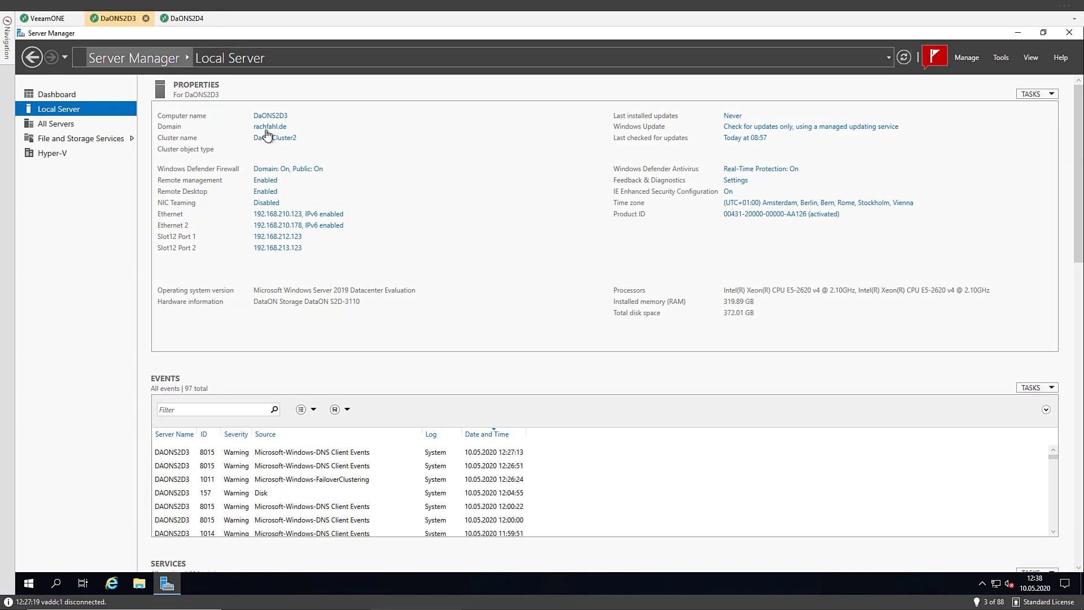
pyautogui.click(905, 59)
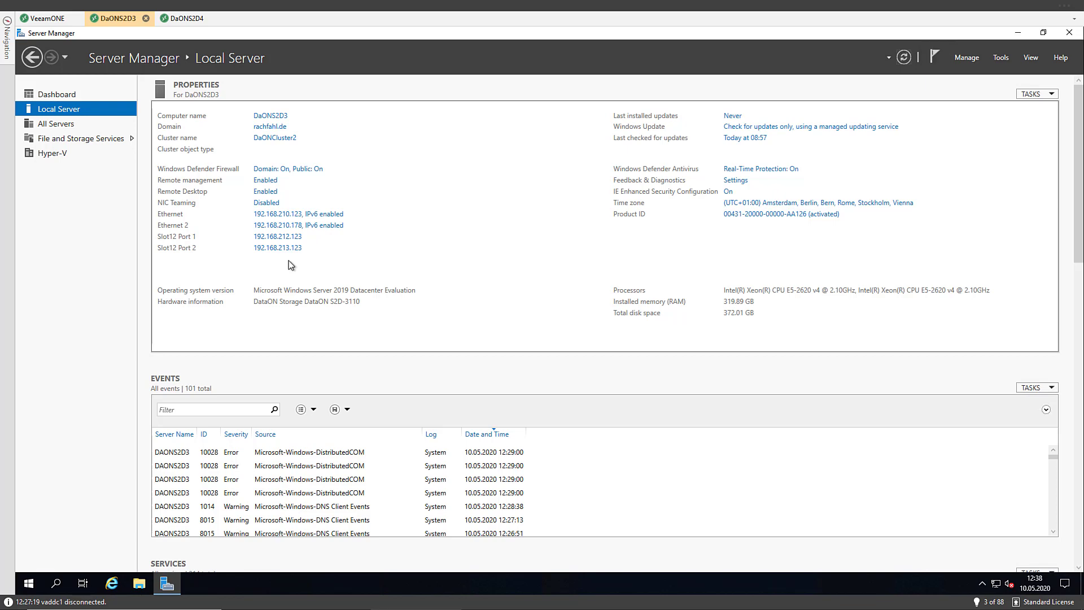
# Enter the domain administrator's username and password in the wizard and continue to Add servers
pyautogui.click(54, 18)
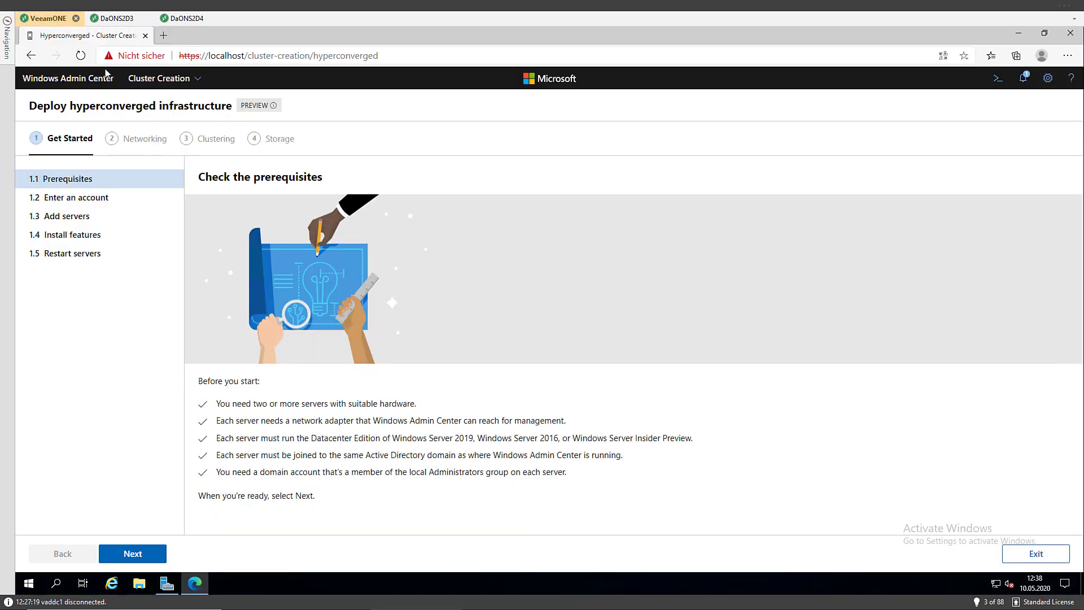
pyautogui.click(125, 553)
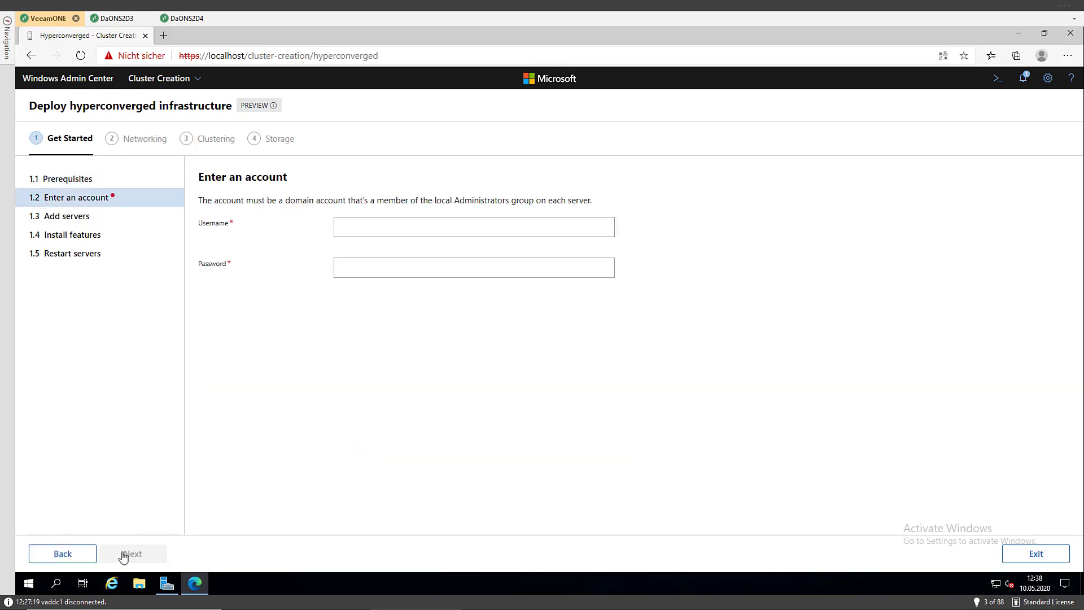
pyautogui.click(379, 229)
pyautogui.write('rachf')
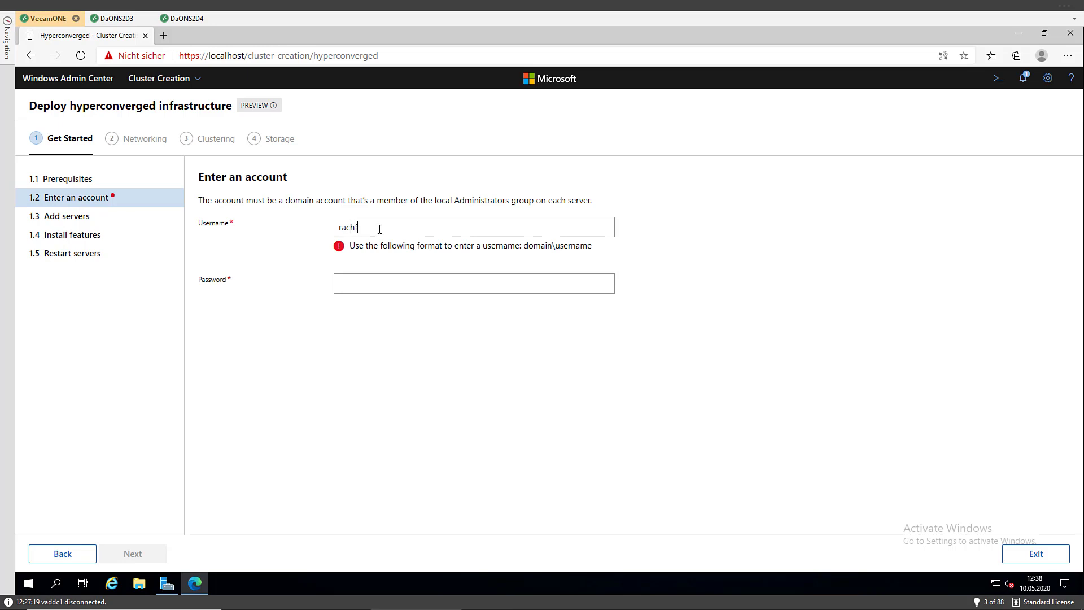
pyautogui.write('ahl\\admincr')
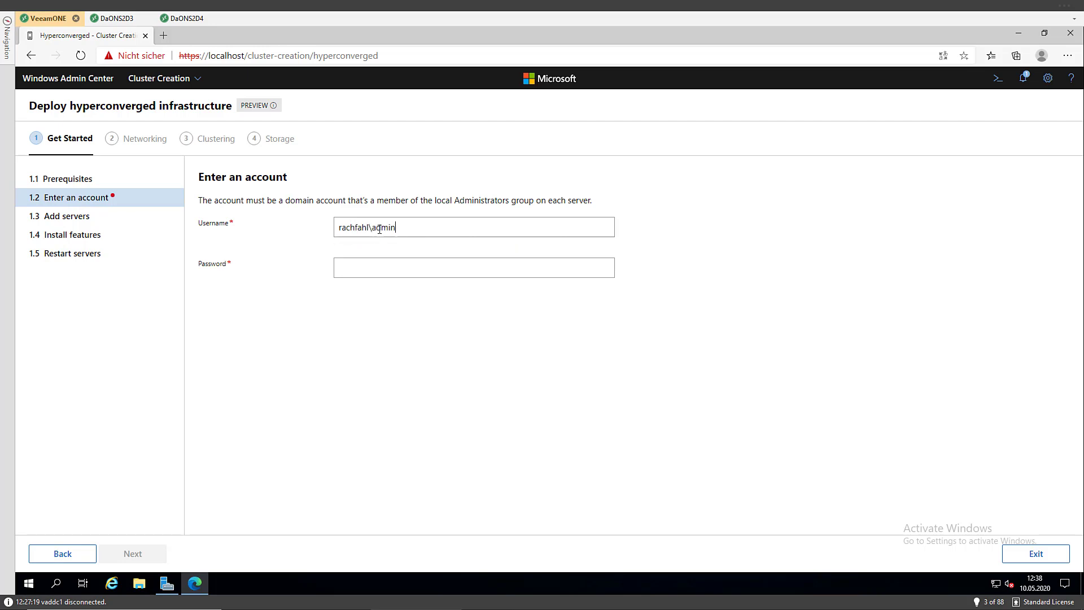
pyautogui.press('Tab')
pyautogui.write('•••••••')
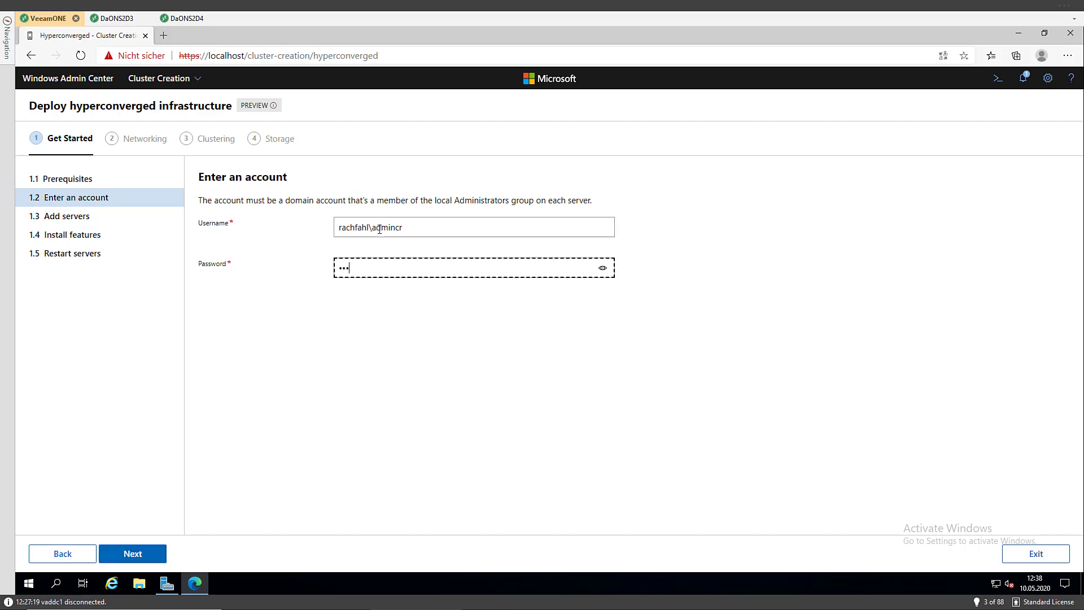
pyautogui.write('••••')
pyautogui.click(140, 560)
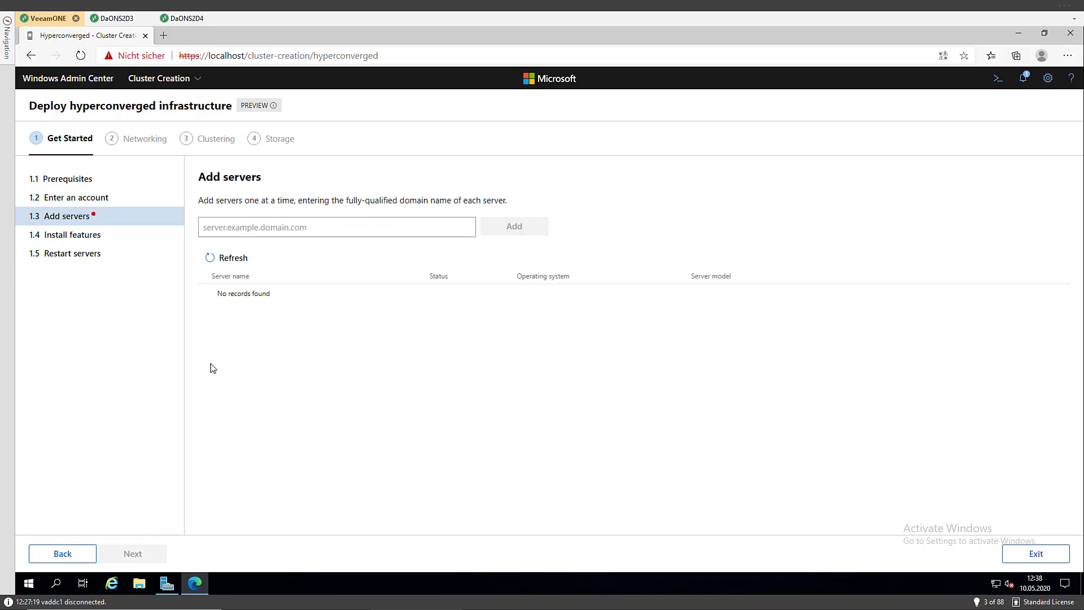
# Add servers daons2d3 and daons2d4 and continue once both are online
pyautogui.click(274, 228)
pyautogui.write('d')
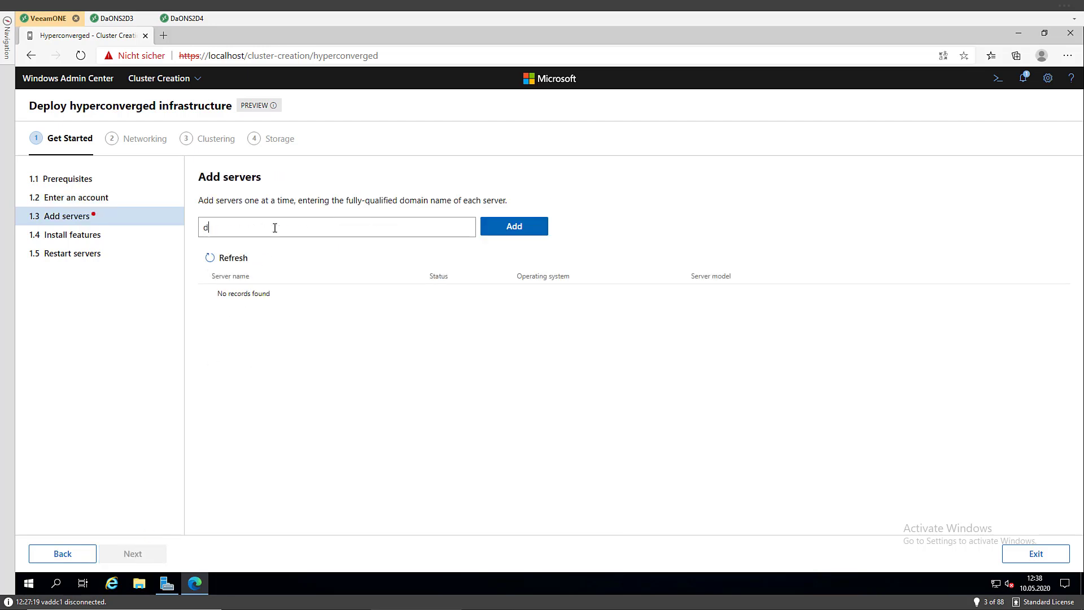
pyautogui.write('aons2d3')
pyautogui.press('Return')
pyautogui.write('daons2d4')
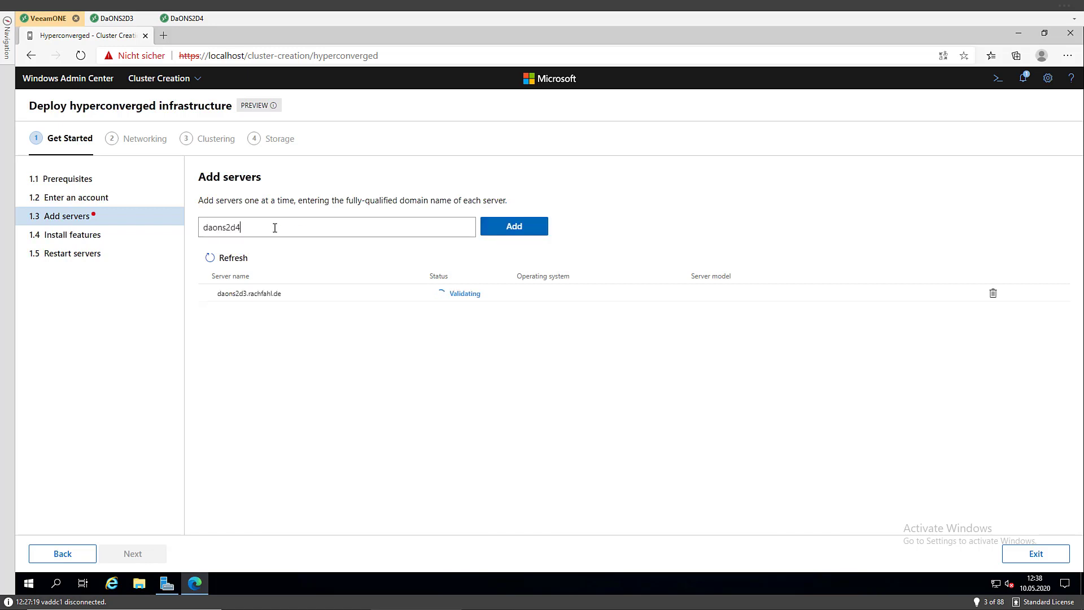
pyautogui.press('Return')
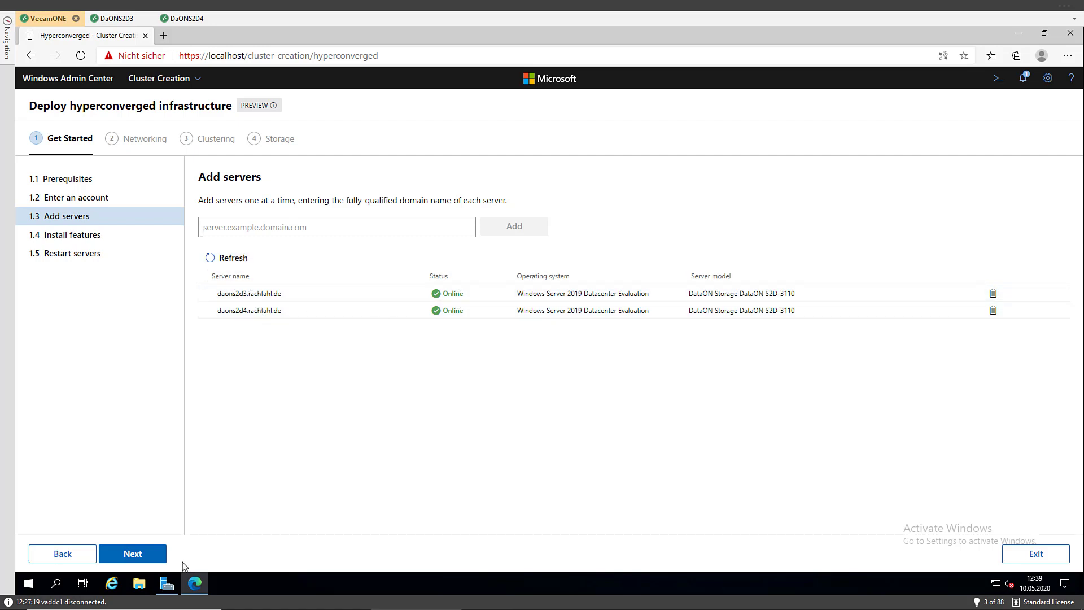
pyautogui.click(138, 556)
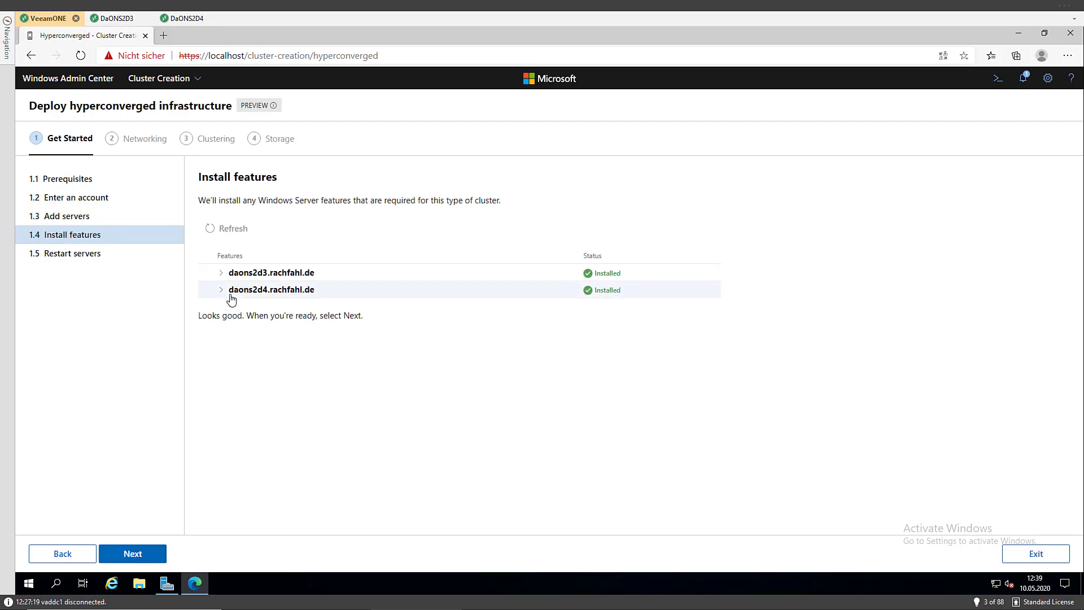
# Check the six installed features on daons2d3 and daons2d4, then continue to Restart servers
pyautogui.click(222, 274)
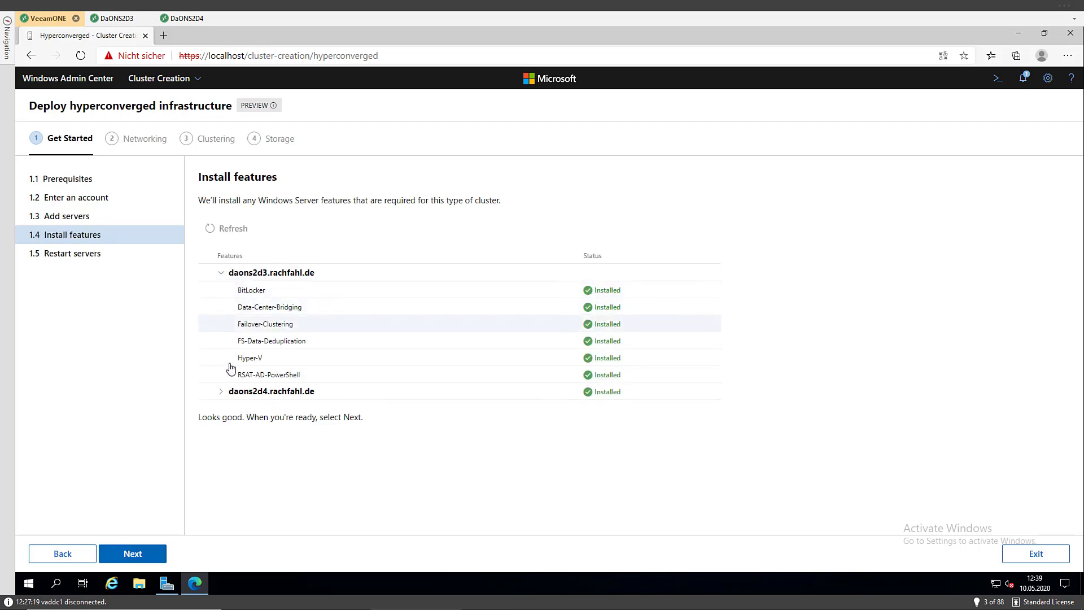
pyautogui.click(221, 390)
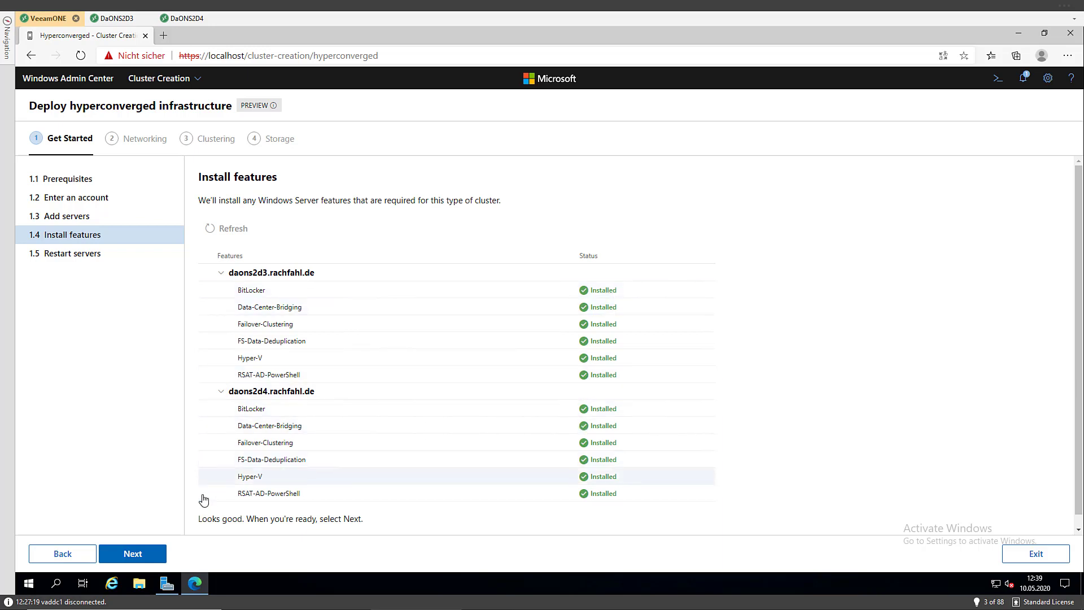
pyautogui.click(144, 559)
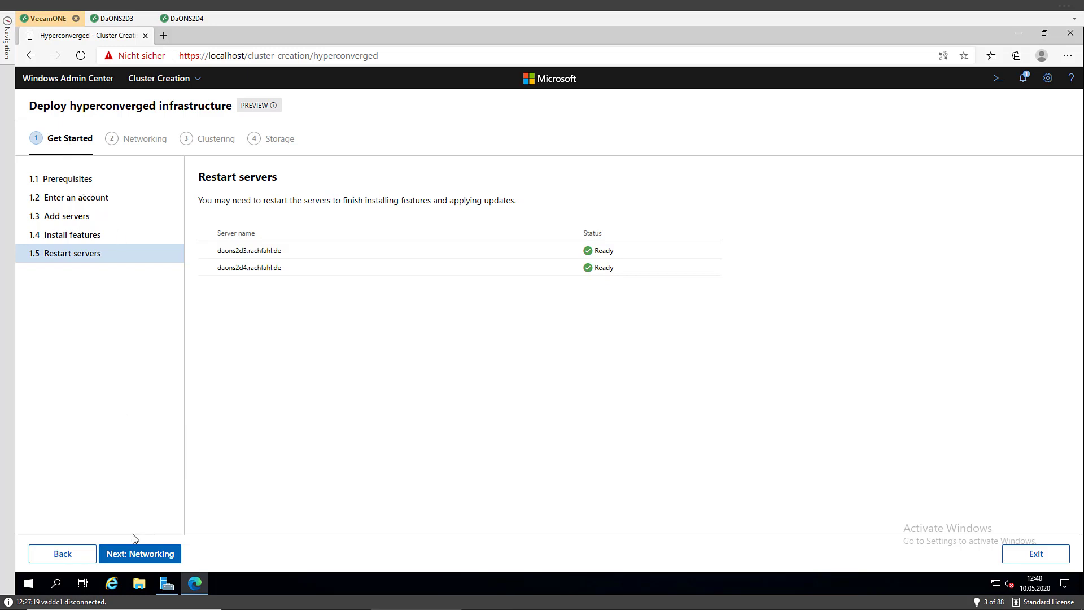
# Move from Restart servers on to the Networking stage's adapter verification
pyautogui.click(137, 560)
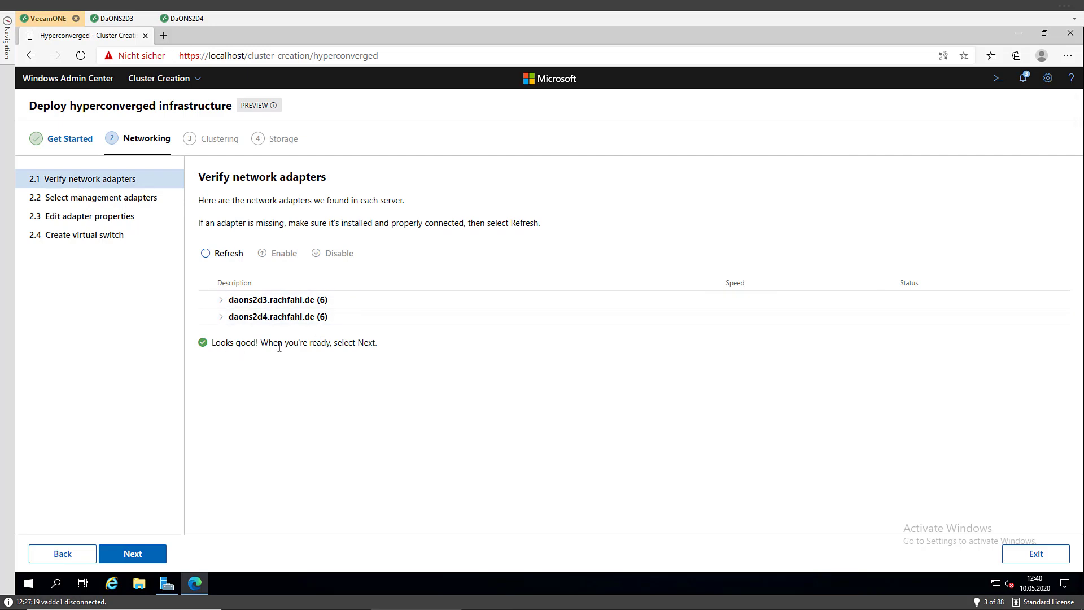
# Review the six network adapters on daons2d3 and daons2d4, then continue to management adapters
pyautogui.click(222, 300)
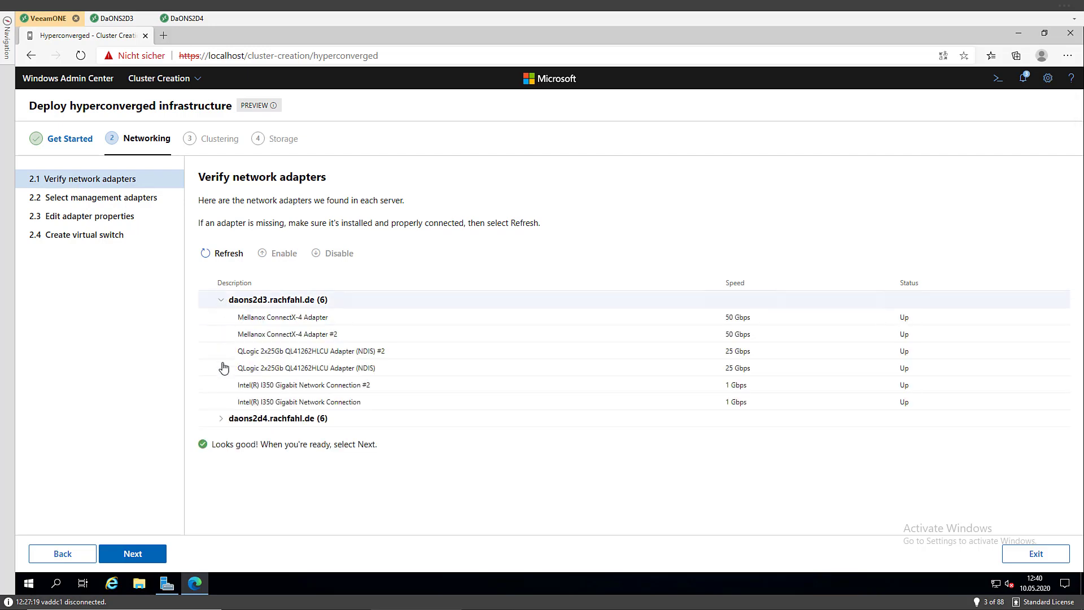
pyautogui.click(221, 418)
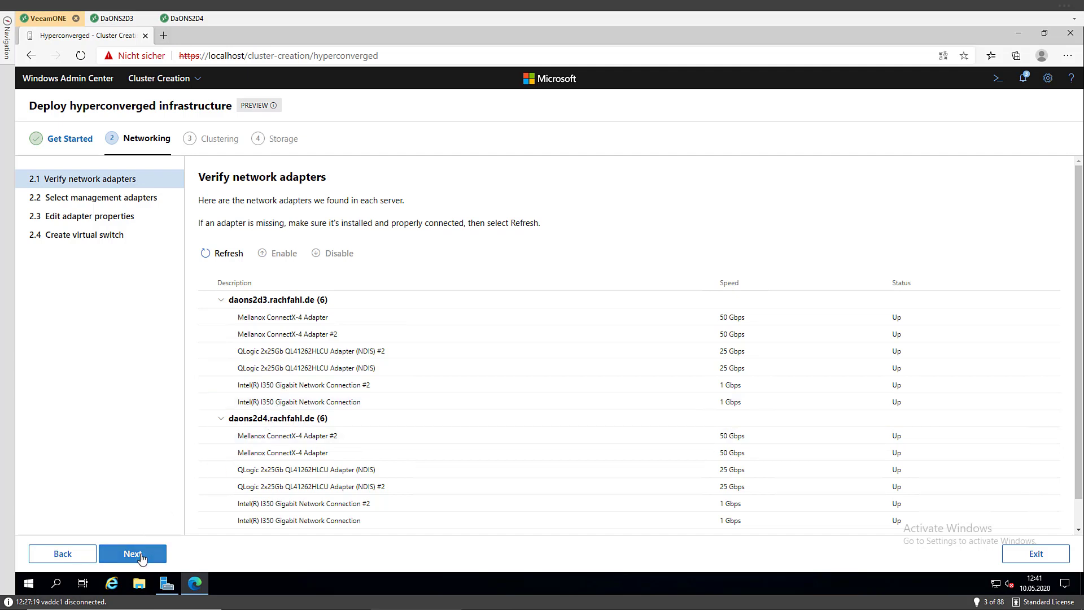
pyautogui.scroll(-1, 317, 435)
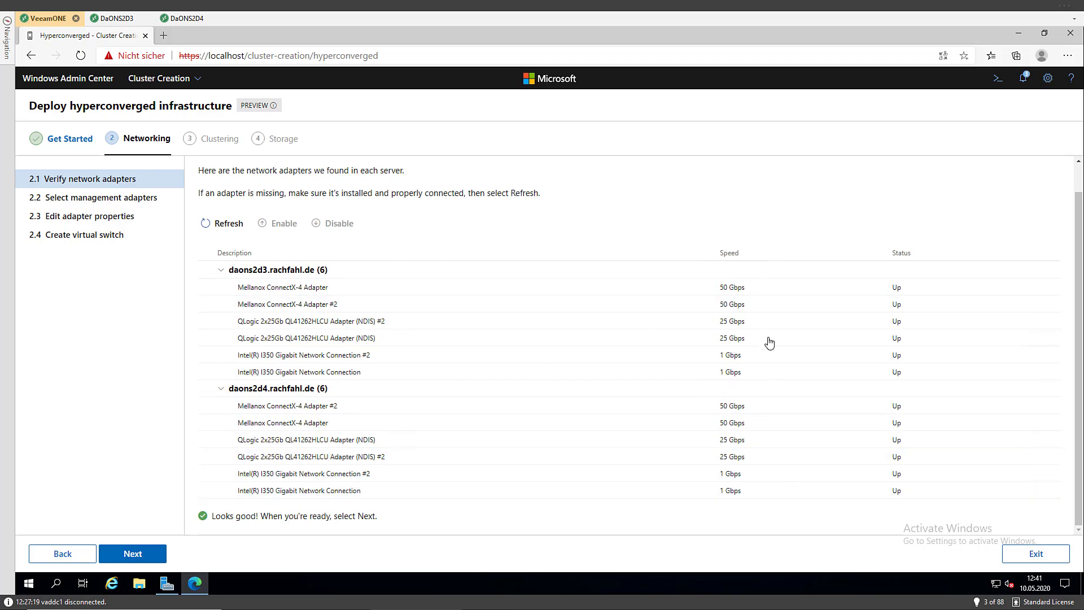
pyautogui.click(150, 560)
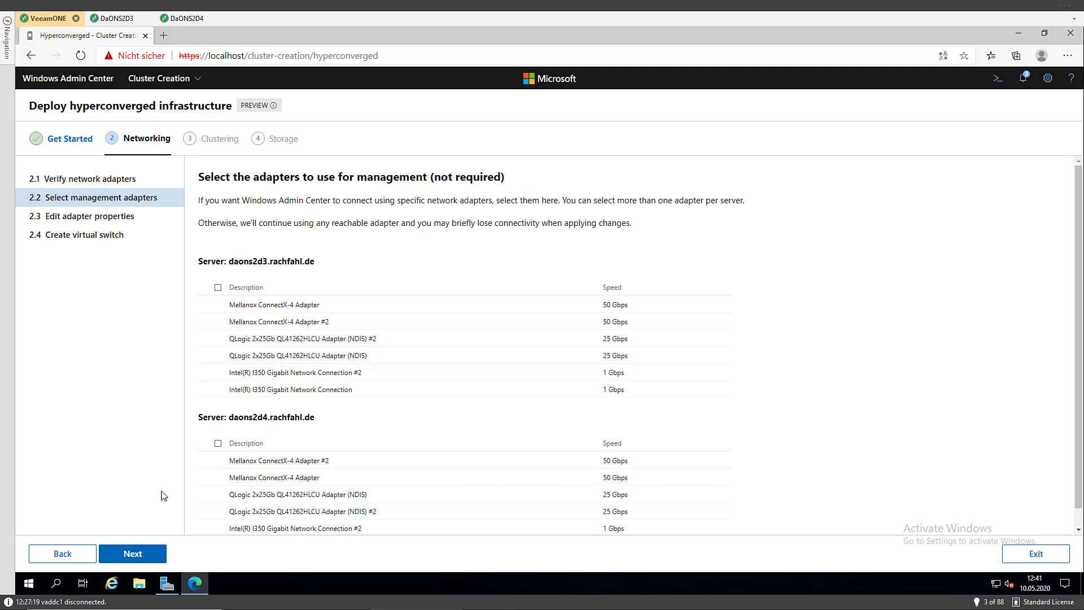
# Leave every management adapter unselected and advance to Edit adapter properties
pyautogui.scroll(-2, 326, 449)
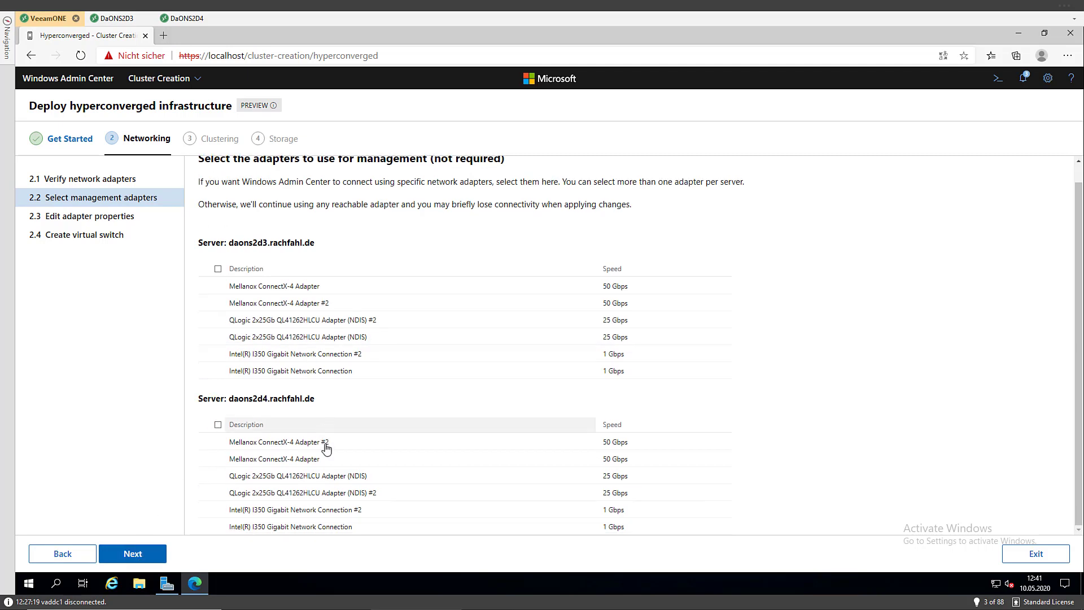
pyautogui.click(134, 556)
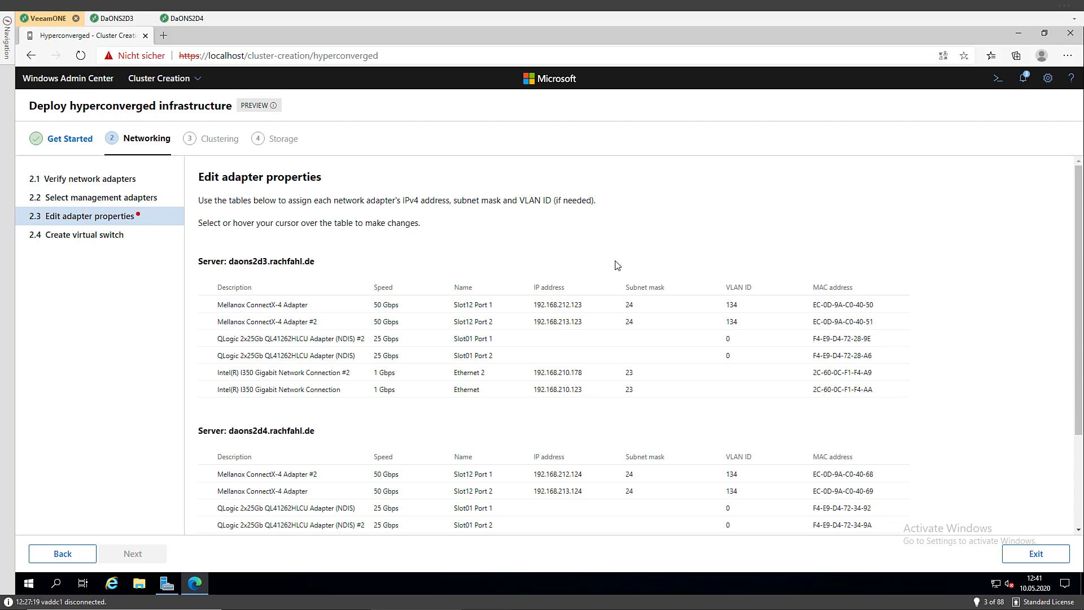
# Give daons2d3's Intel I350 and Intel I350 #2 adapters VLAN ID 0, leaving QLogic #2's address empty
pyautogui.scroll(-2, 617, 266)
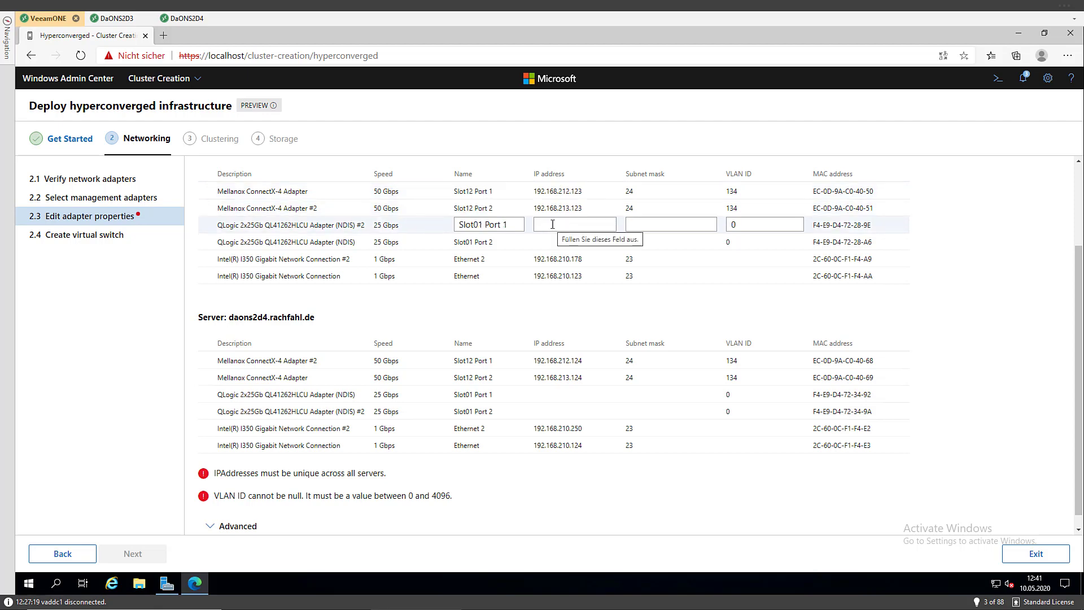
pyautogui.click(553, 224)
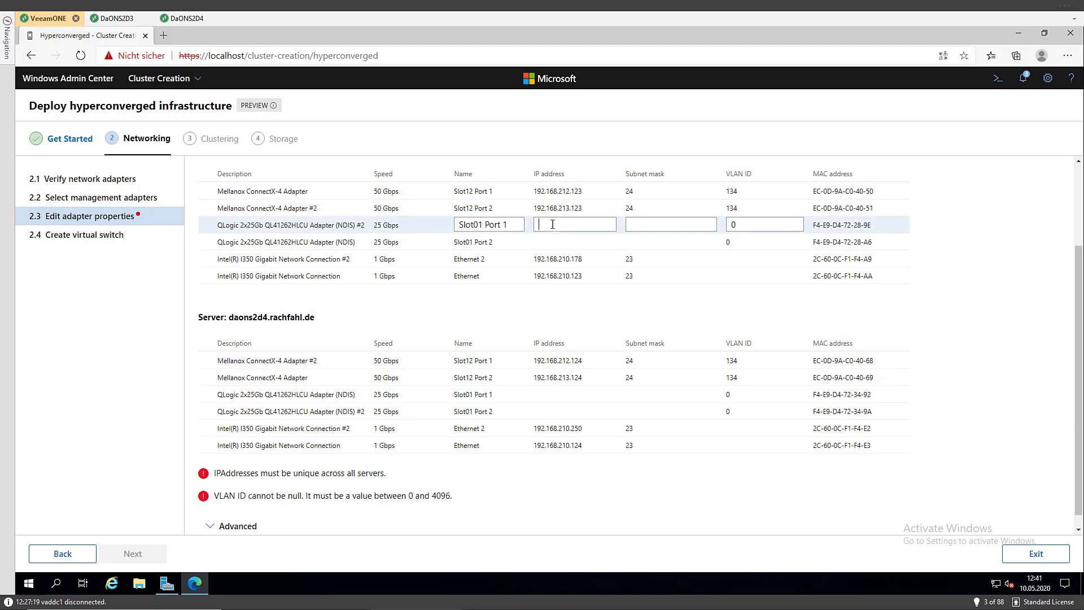
pyautogui.write('1')
pyautogui.press('BackSpace')
pyautogui.click(644, 223)
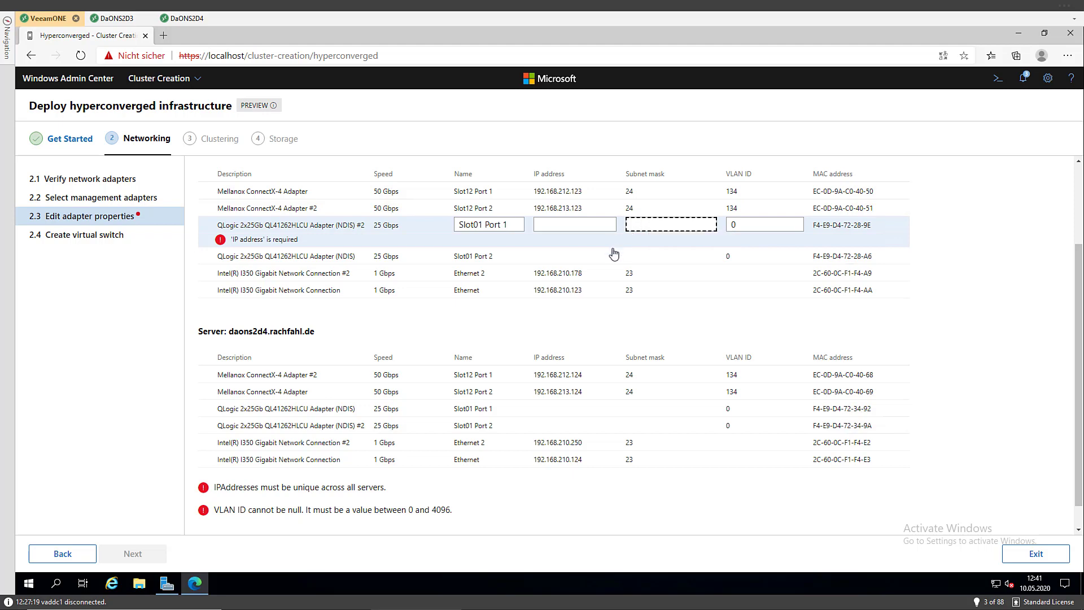
pyautogui.click(700, 276)
pyautogui.click(739, 275)
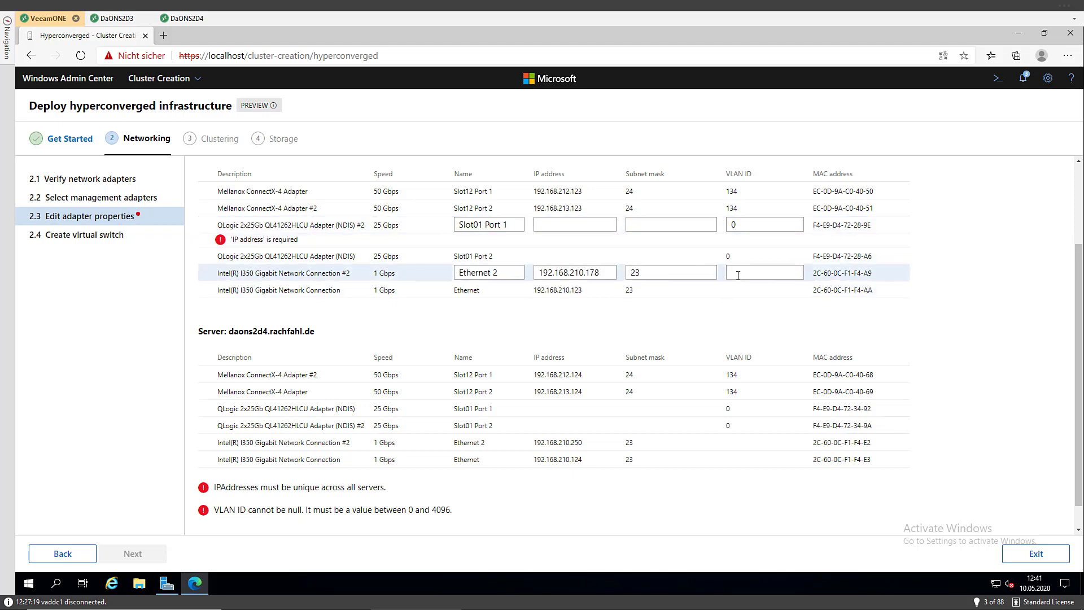
pyautogui.write('0')
pyautogui.press('Tab')
pyautogui.click(738, 286)
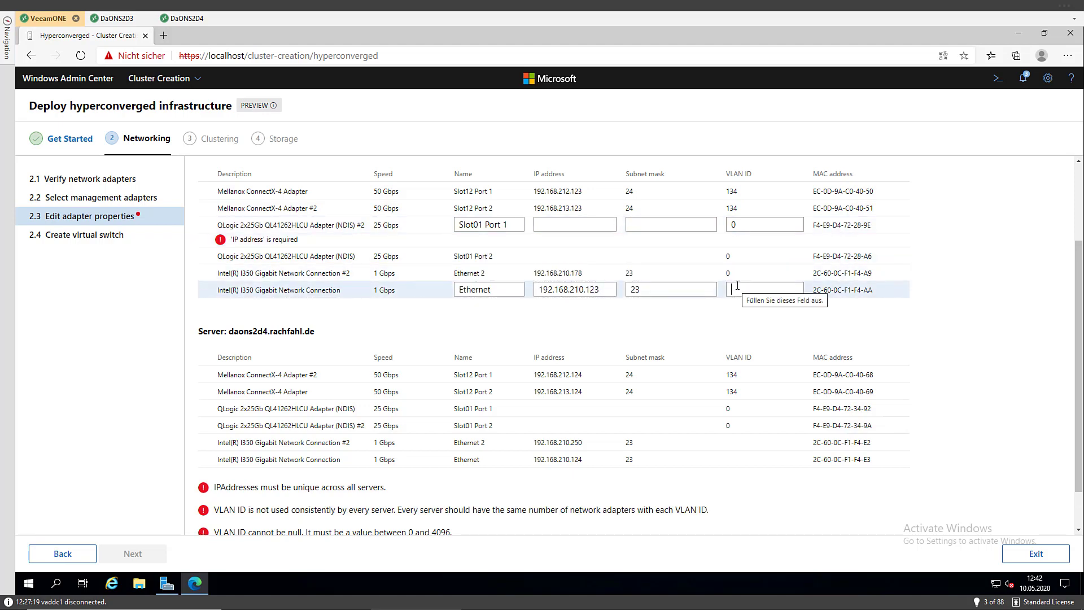
pyautogui.write('0')
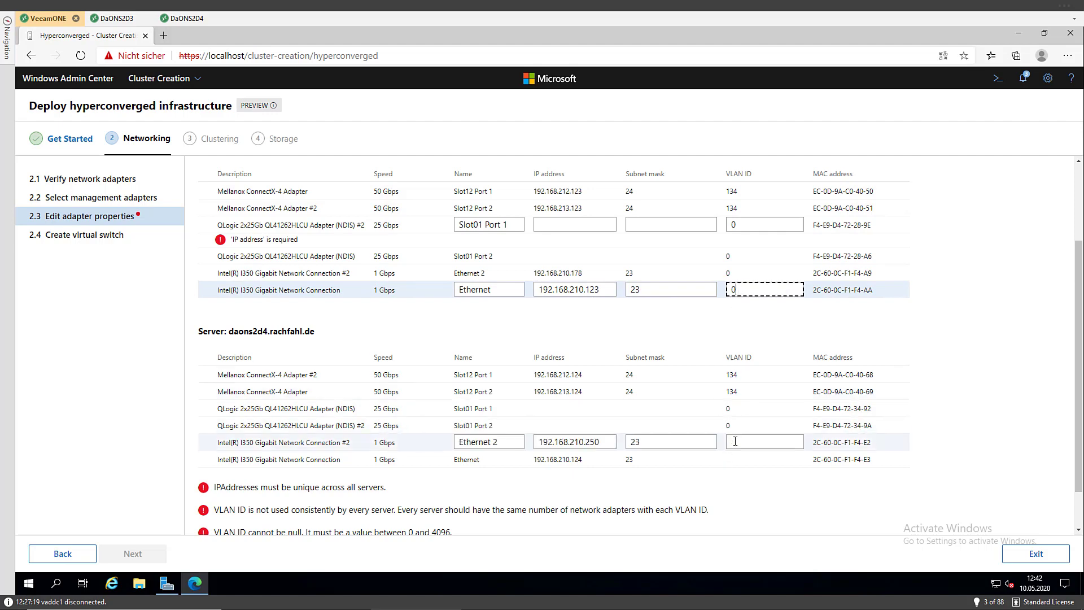
# Give daons2d4's Intel I350 #2 and Intel I350 adapters VLAN ID 0
pyautogui.click(735, 441)
pyautogui.write('0')
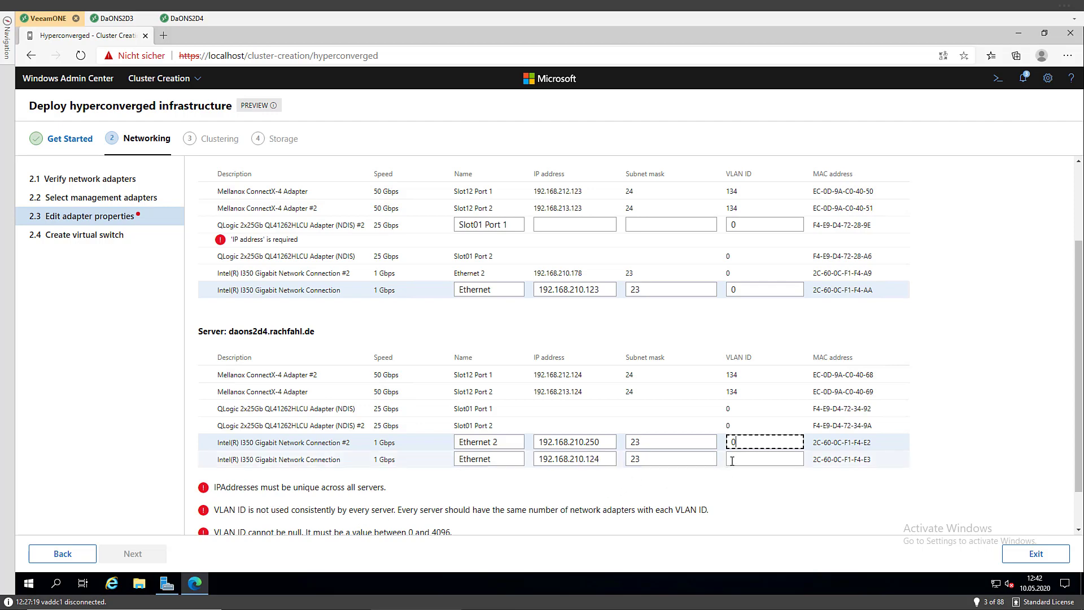
pyautogui.click(731, 460)
pyautogui.write('0')
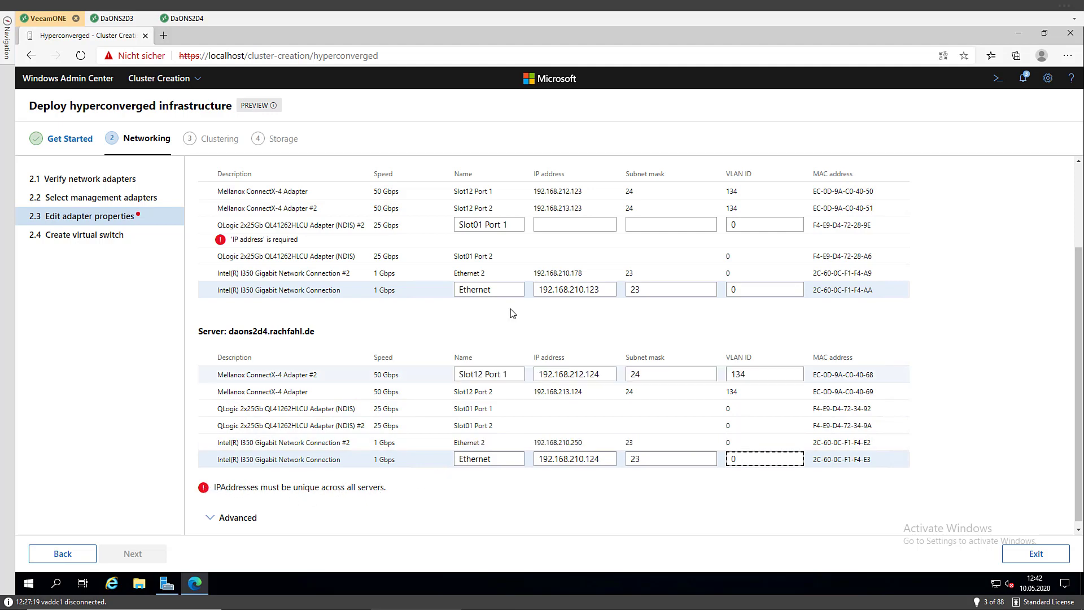
# Enter 169.254.1.2 and 169.254.1.3, each with subnet mask 16, on daons2d3's QLogic adapters
pyautogui.click(766, 246)
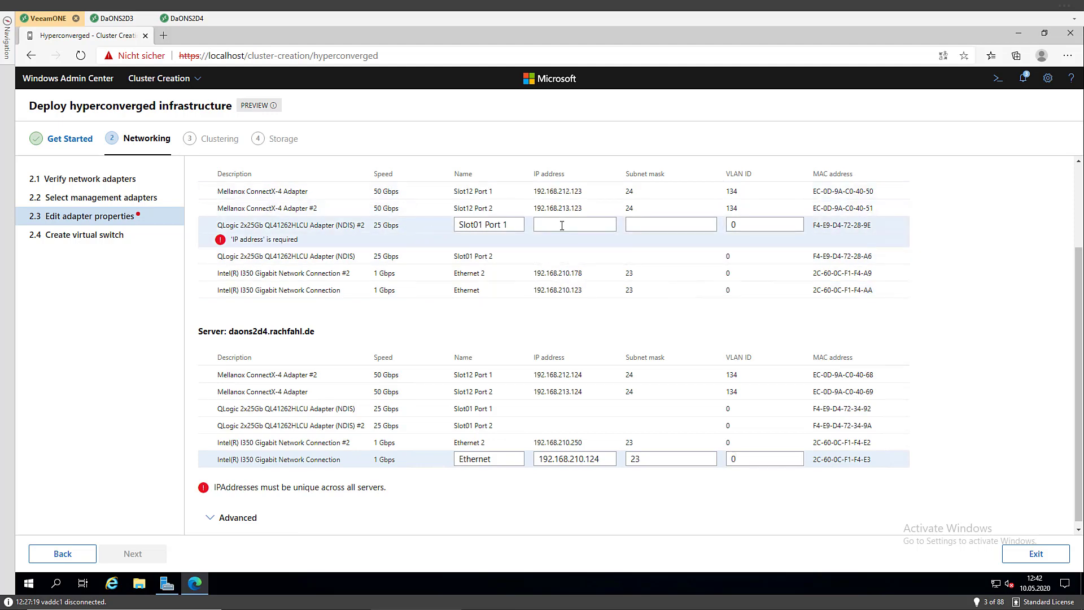
pyautogui.write('169.254.1')
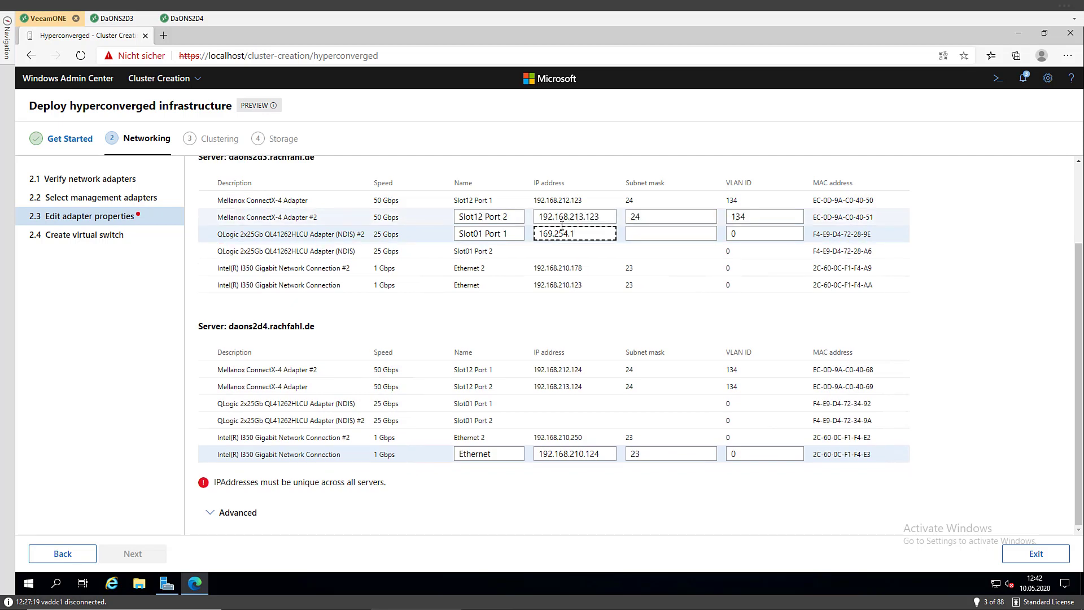
pyautogui.write('.')
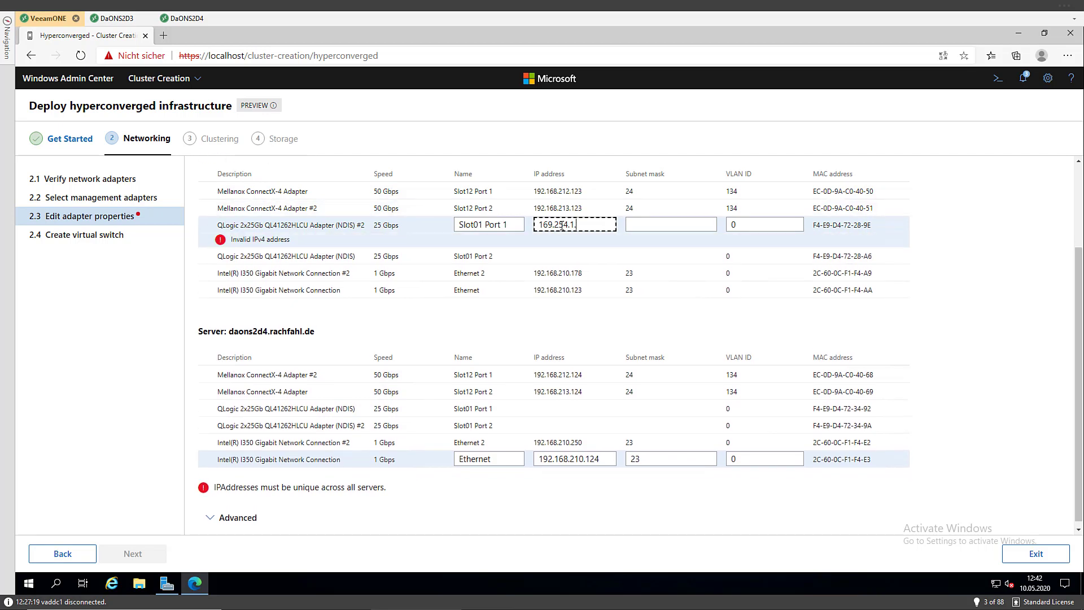
pyautogui.write('2')
pyautogui.press('Tab')
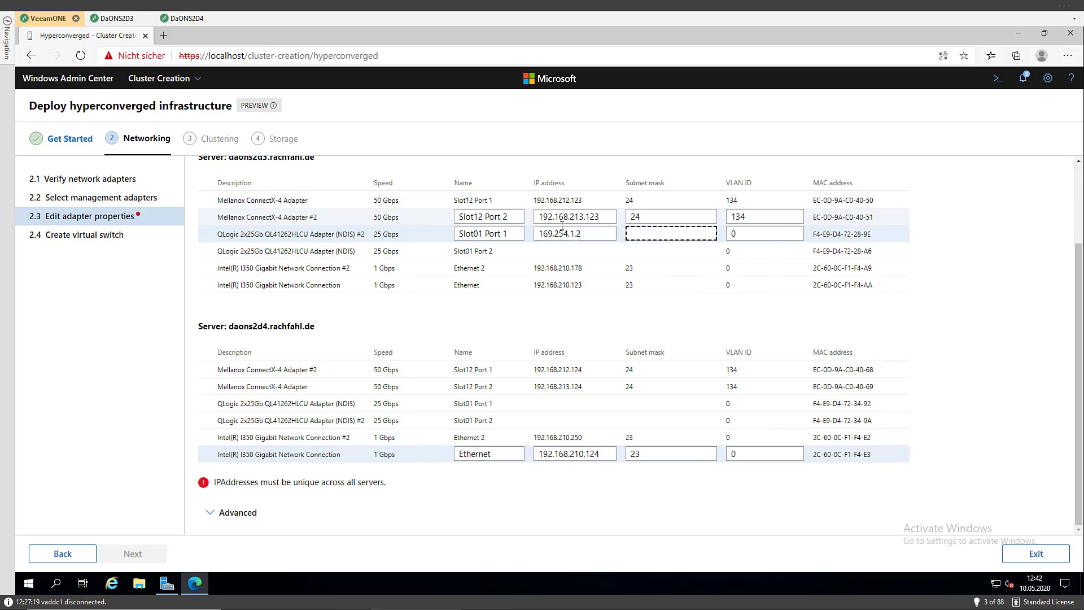
pyautogui.write('16')
pyautogui.press('Tab')
pyautogui.press('Tab')
pyautogui.press('Tab')
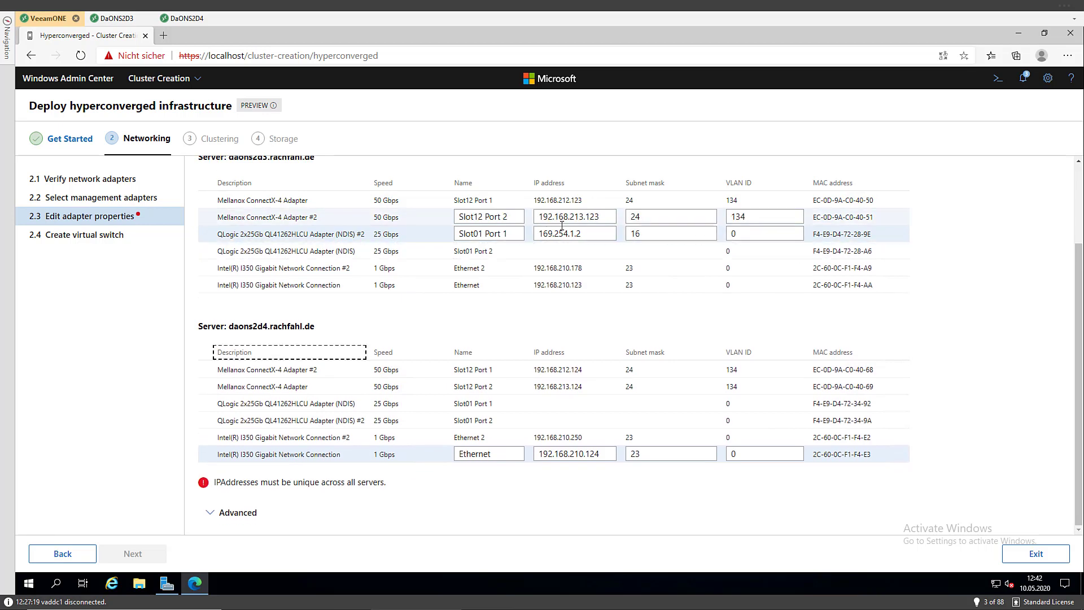
pyautogui.click(562, 250)
pyautogui.write('1')
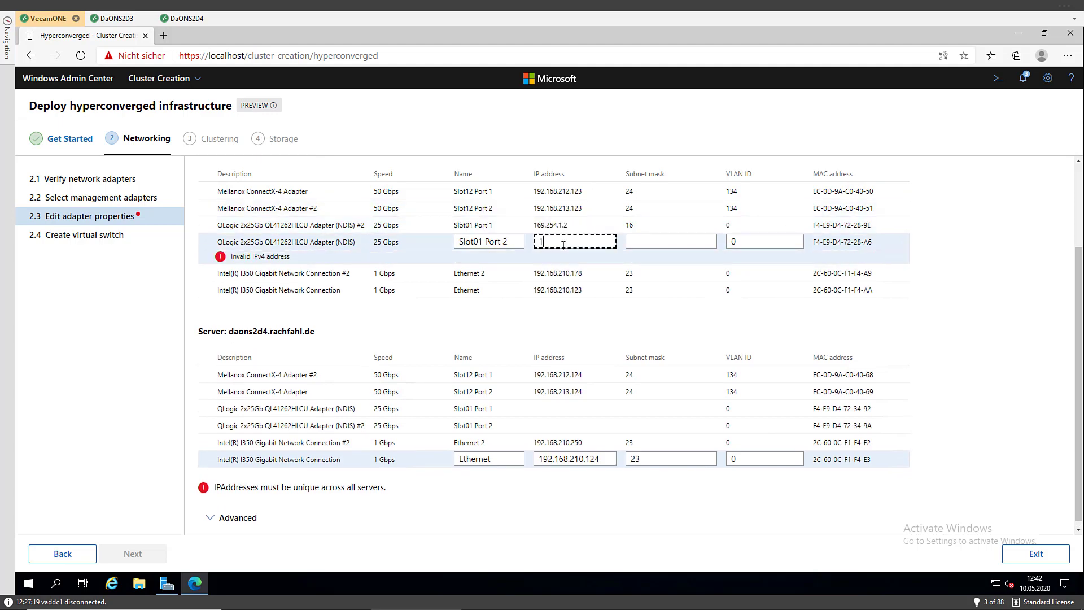
pyautogui.write('69.254.1.3')
pyautogui.press('Tab')
pyautogui.write('16')
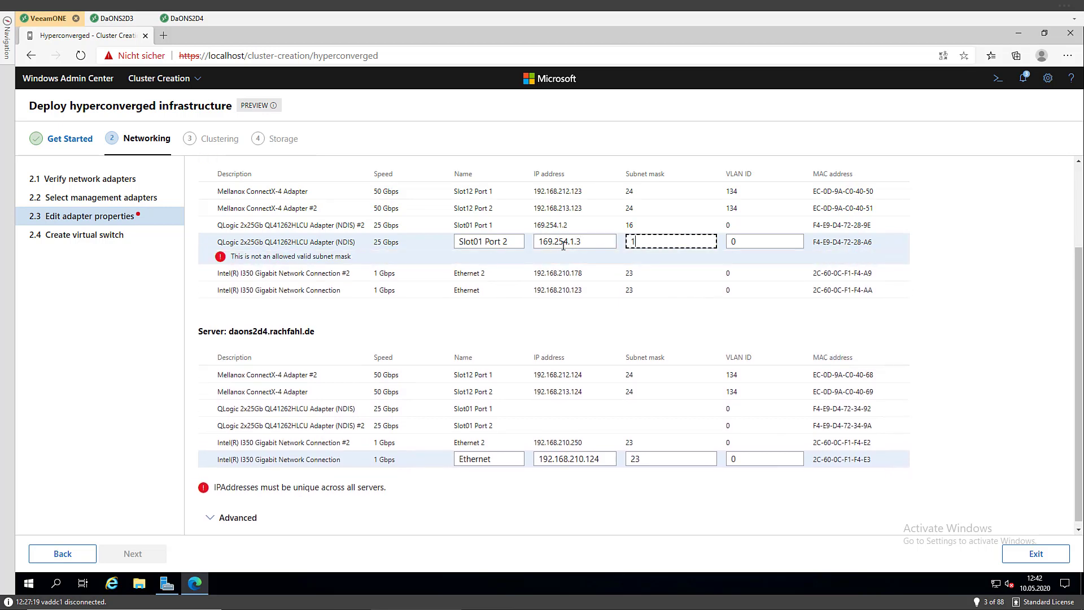
# Give daons2d4's QLogic (NDIS) 169.254.1.3 and correct daons2d3's QLogic (NDIS) to 169.254.2.2
pyautogui.click(558, 404)
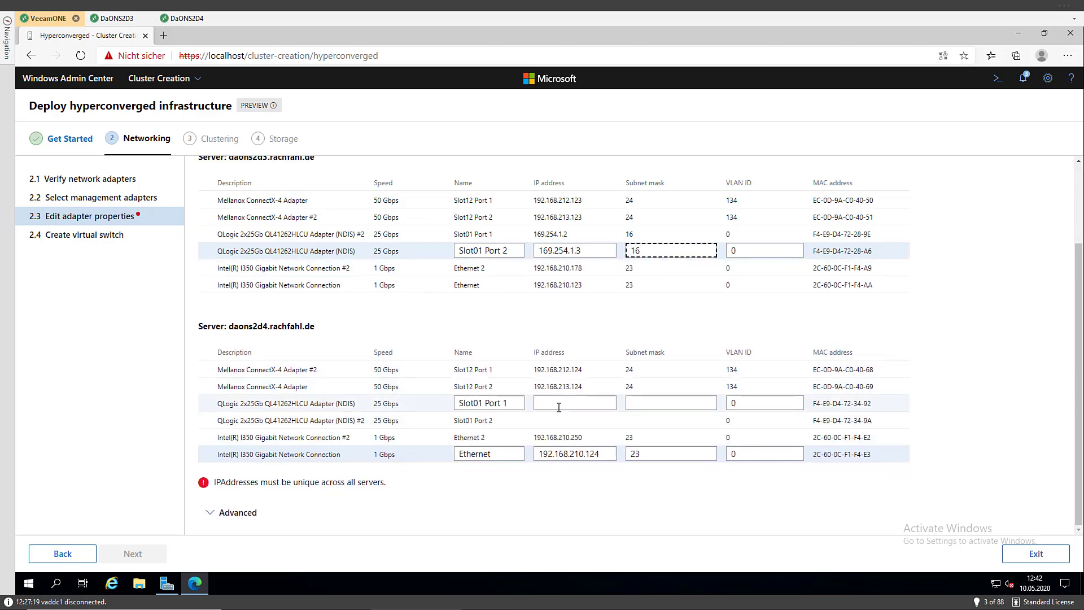
pyautogui.write('1')
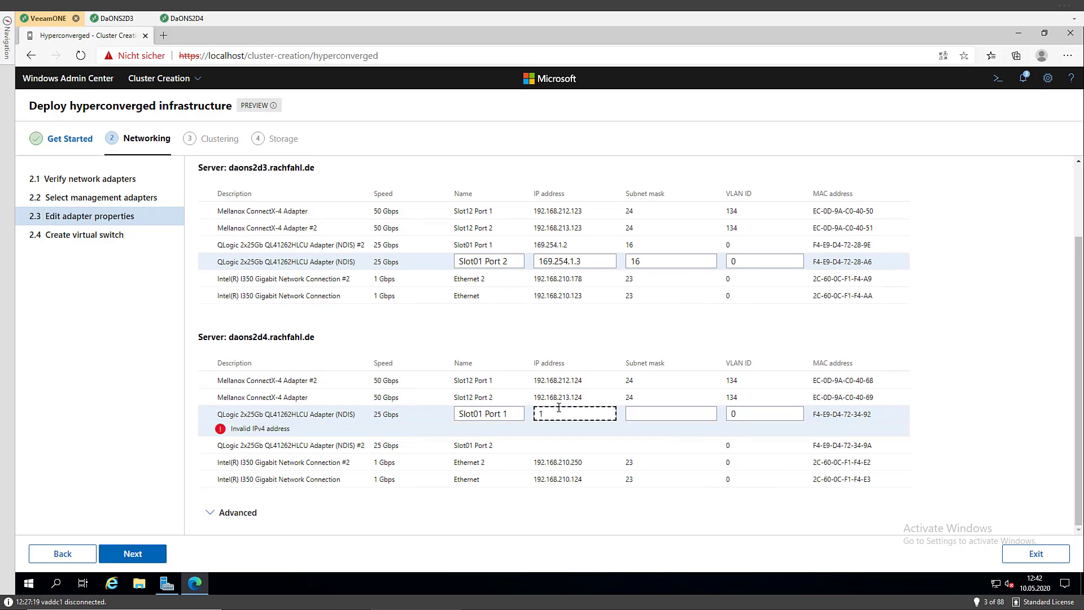
pyautogui.write('69.254.1.3')
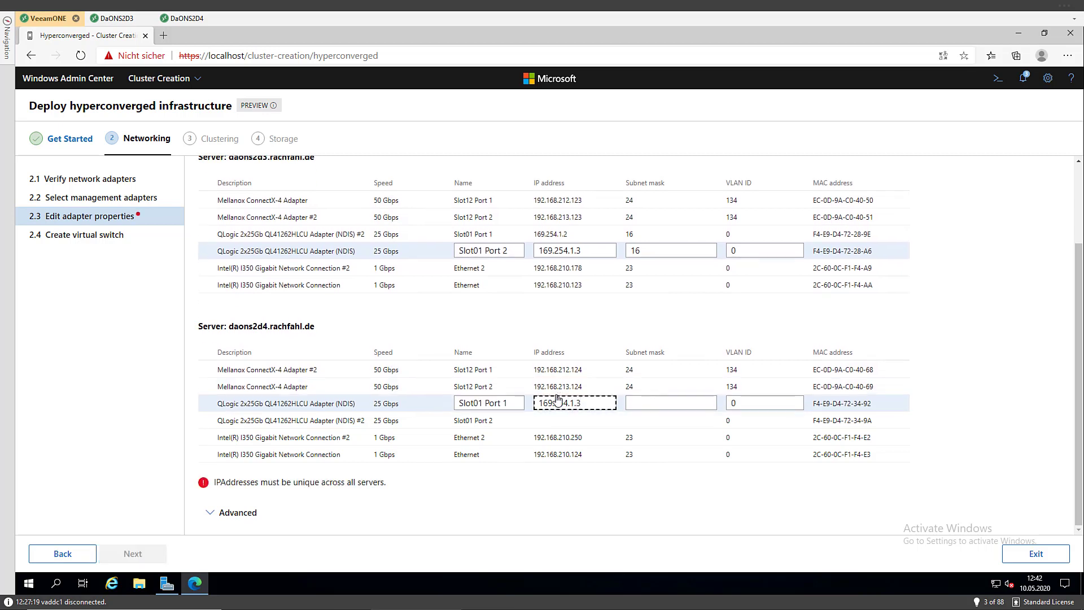
pyautogui.click(575, 251)
pyautogui.press('BackSpace')
pyautogui.write('2')
pyautogui.press('BackSpace')
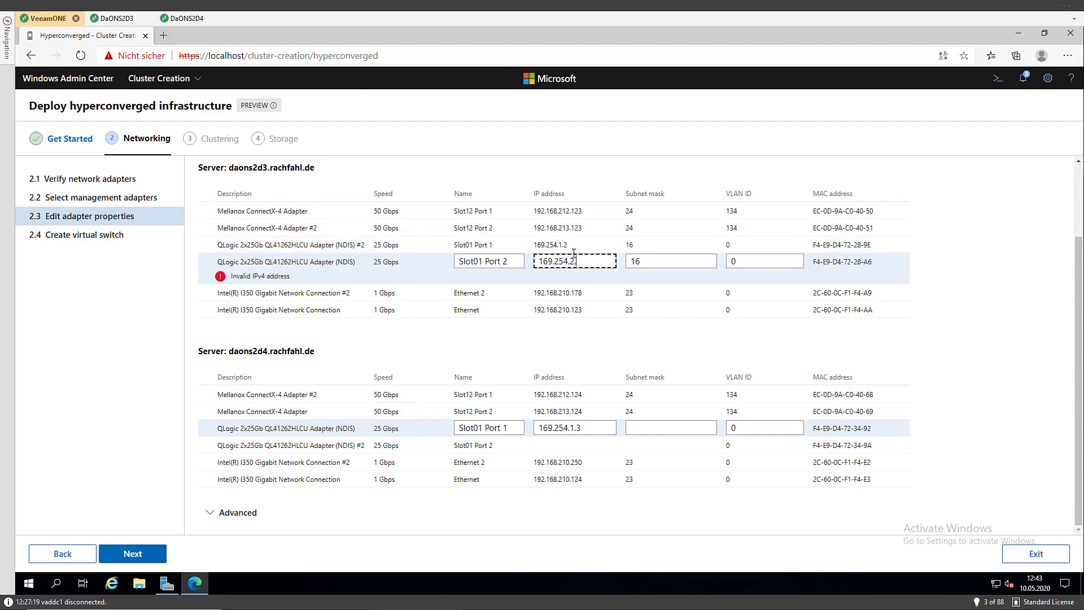
pyautogui.write('2')
# Set daons2d4's QLogic (NDIS) mask to 16 and its QLogic #2 to 169.254.2.3/16
pyautogui.click(646, 428)
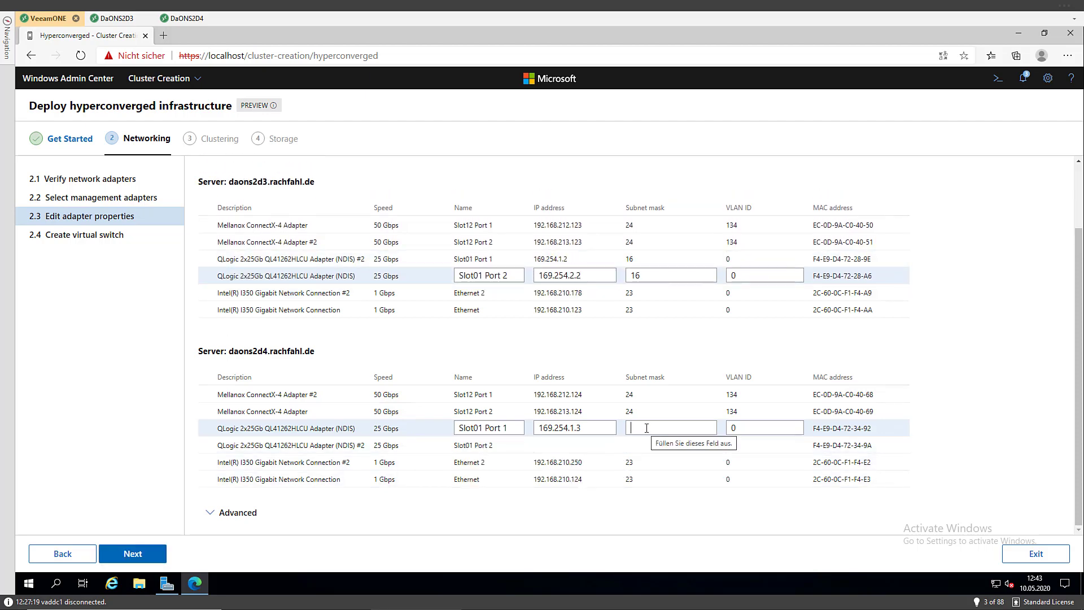
pyautogui.write('16')
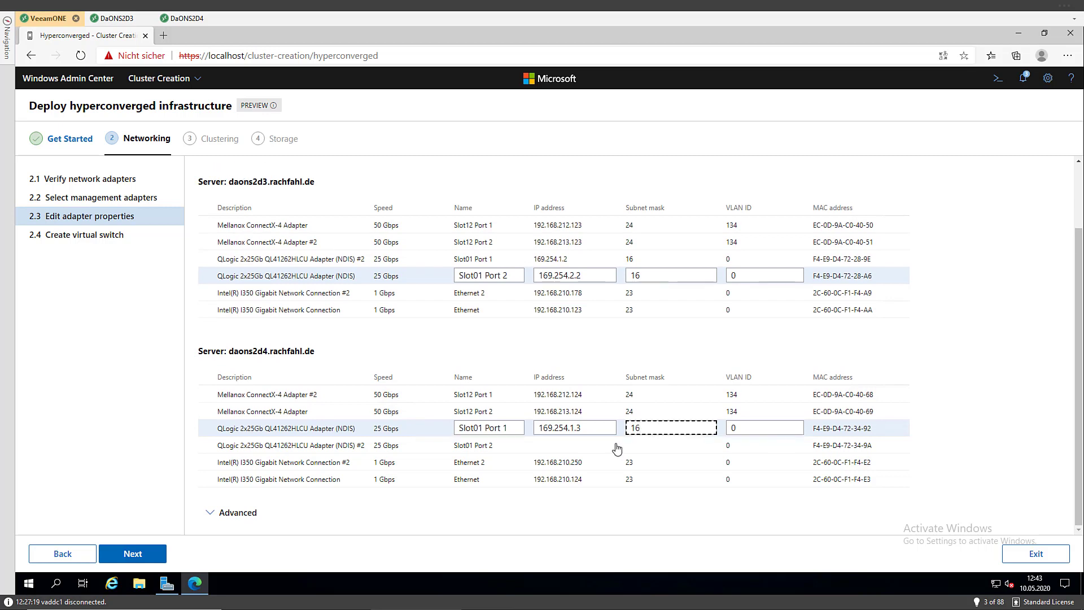
pyautogui.click(573, 445)
pyautogui.write('19')
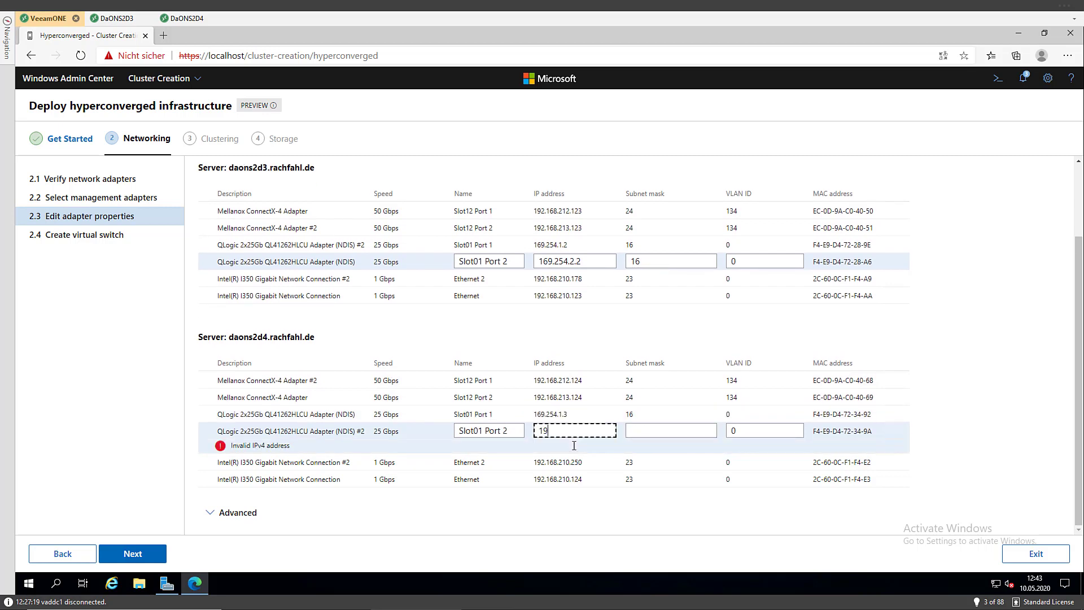
pyautogui.write('9.254.2.3')
pyautogui.press('Tab')
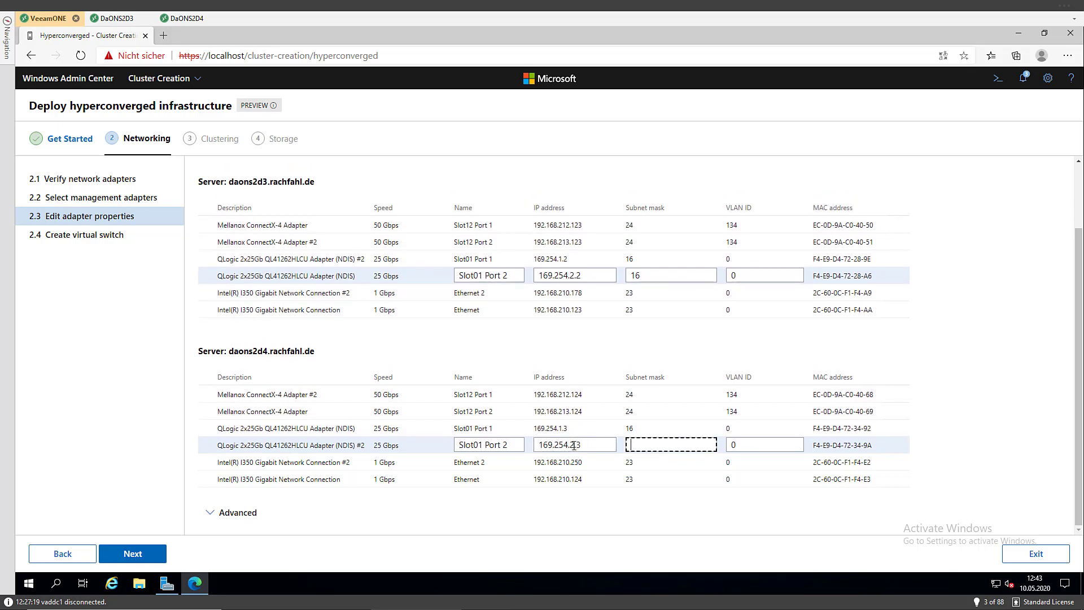
pyautogui.write('16')
# Review the advanced adapter settings, keeping jumbo packets at 1514 bytes and encapsulation overhead at 0
pyautogui.moveTo(547, 429)
pyautogui.click(214, 512)
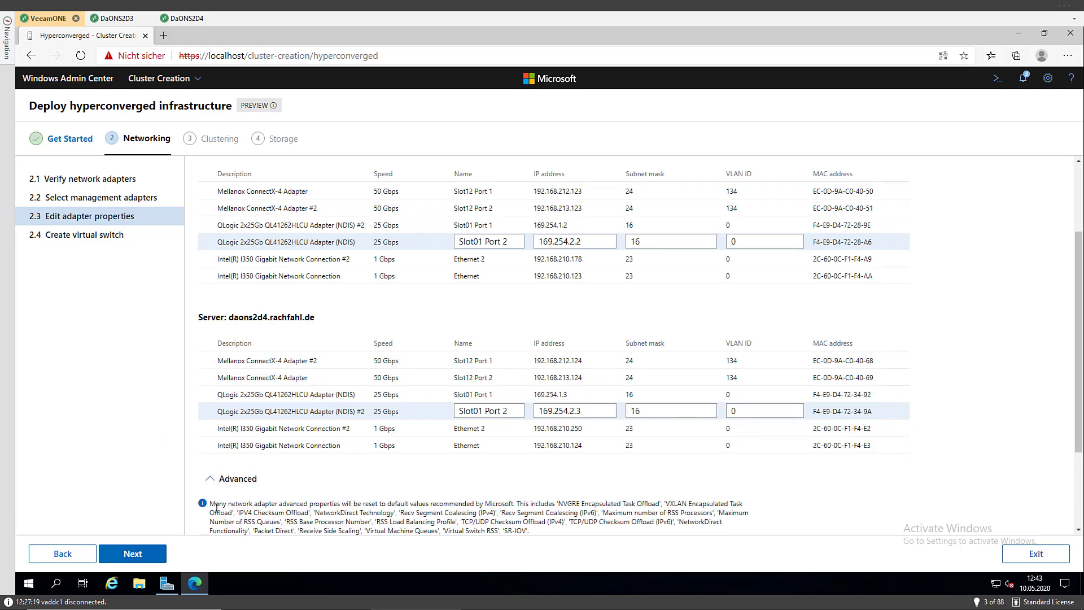
pyautogui.scroll(-2, 217, 508)
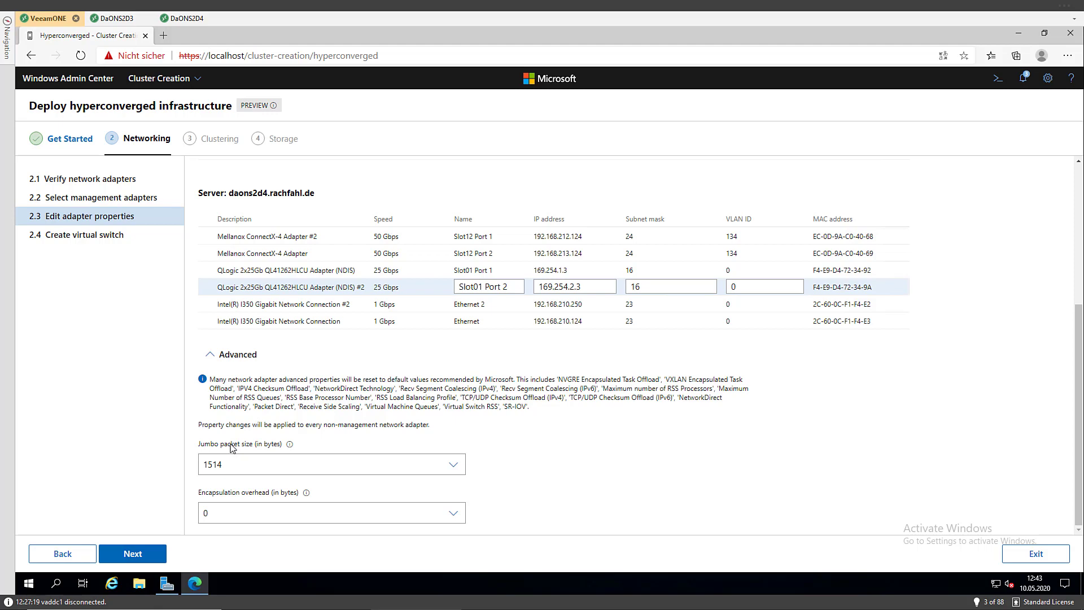
pyautogui.click(286, 460)
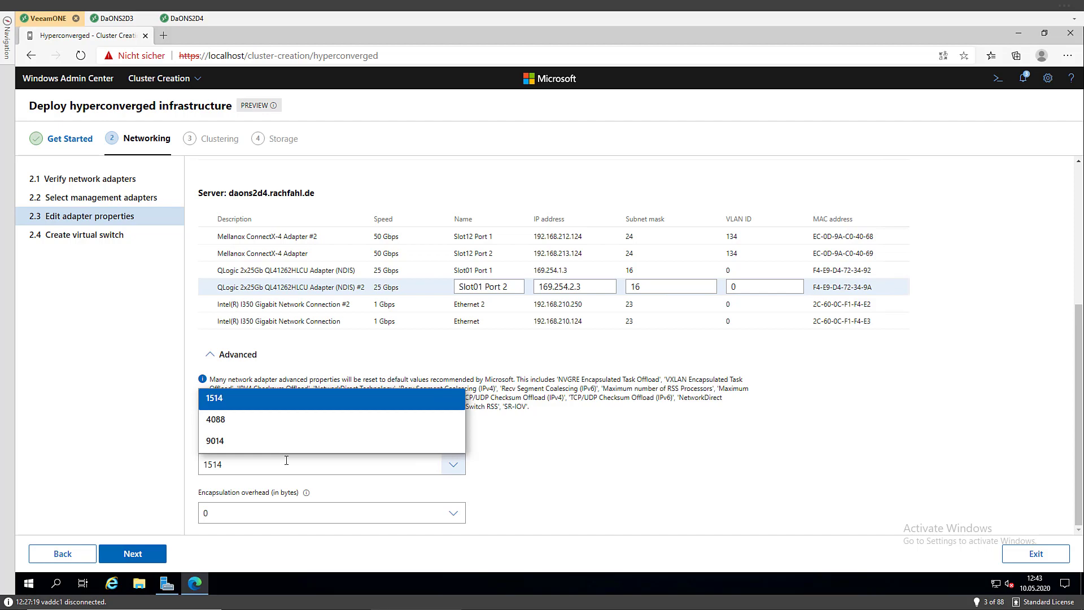
pyautogui.scroll(4, 279, 486)
pyautogui.scroll(-4, 277, 474)
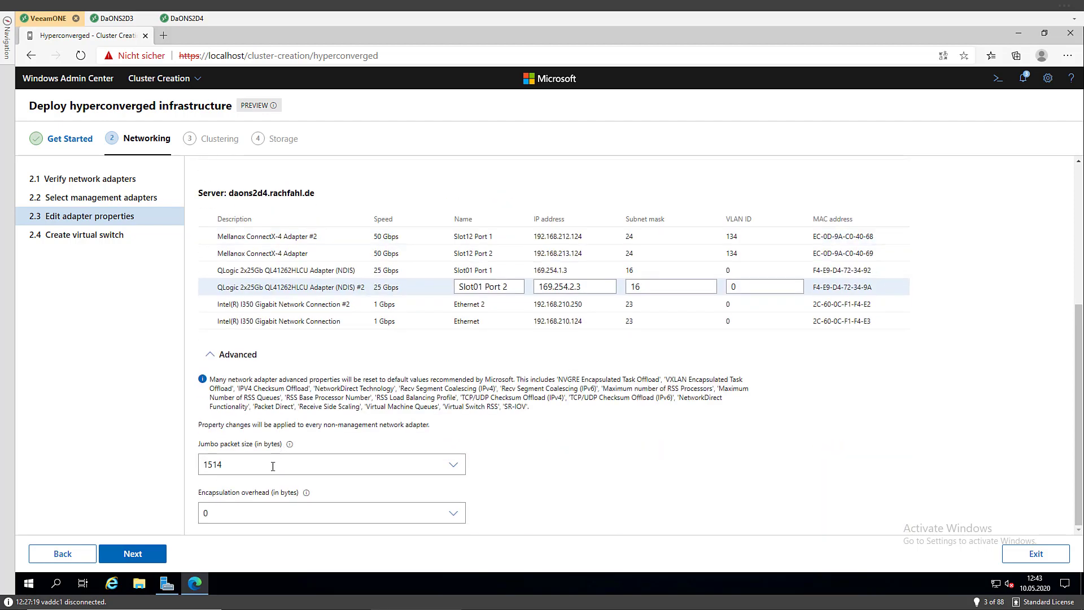
pyautogui.click(279, 512)
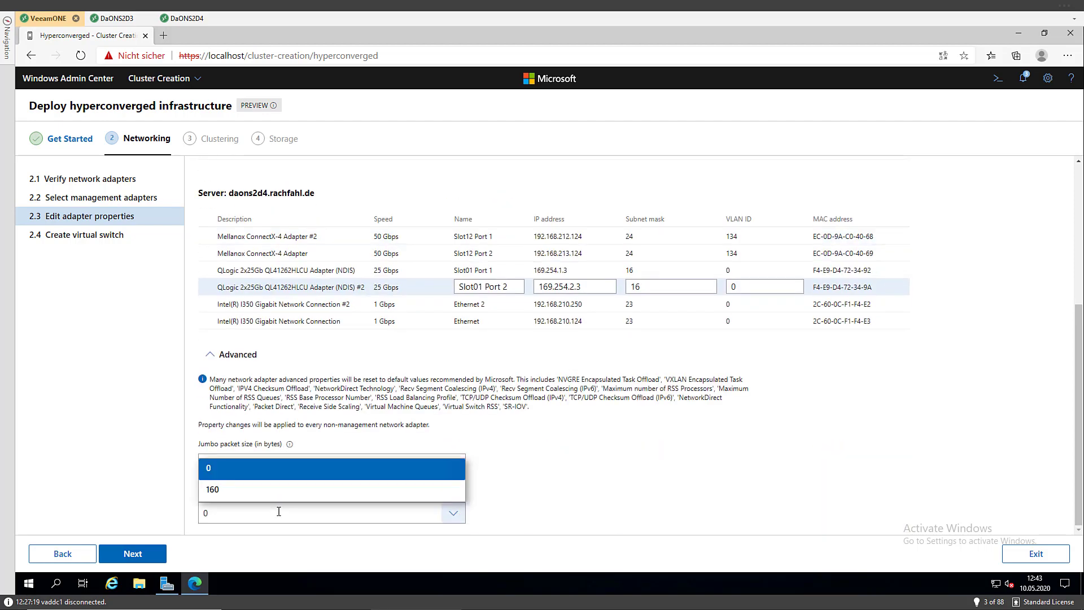
pyautogui.click(278, 512)
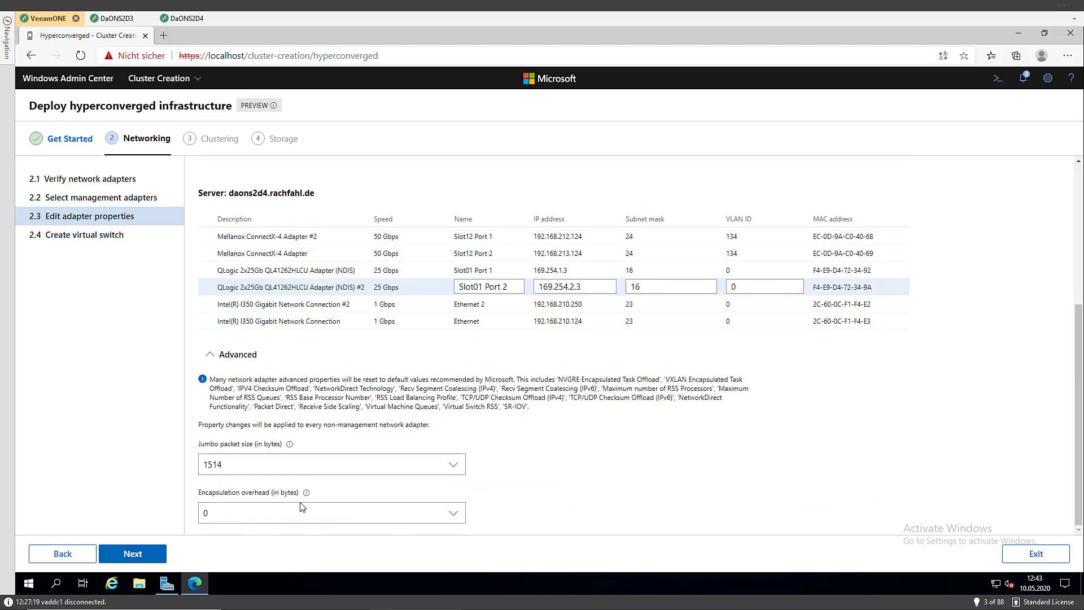
pyautogui.moveTo(307, 495)
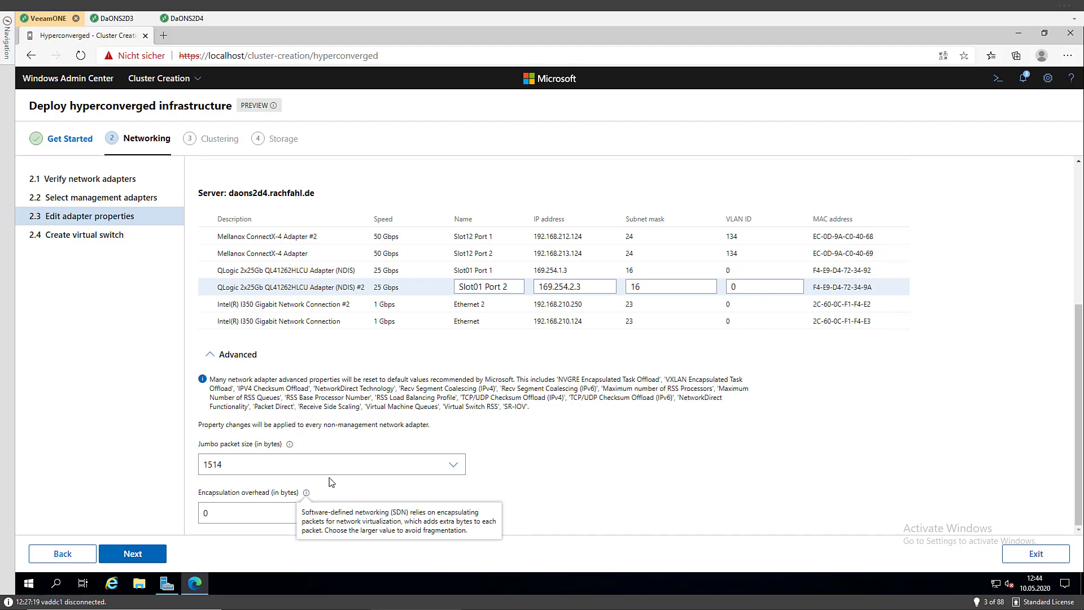
# Apply the edited adapter properties to both servers and check progress in Notifications
pyautogui.click(135, 561)
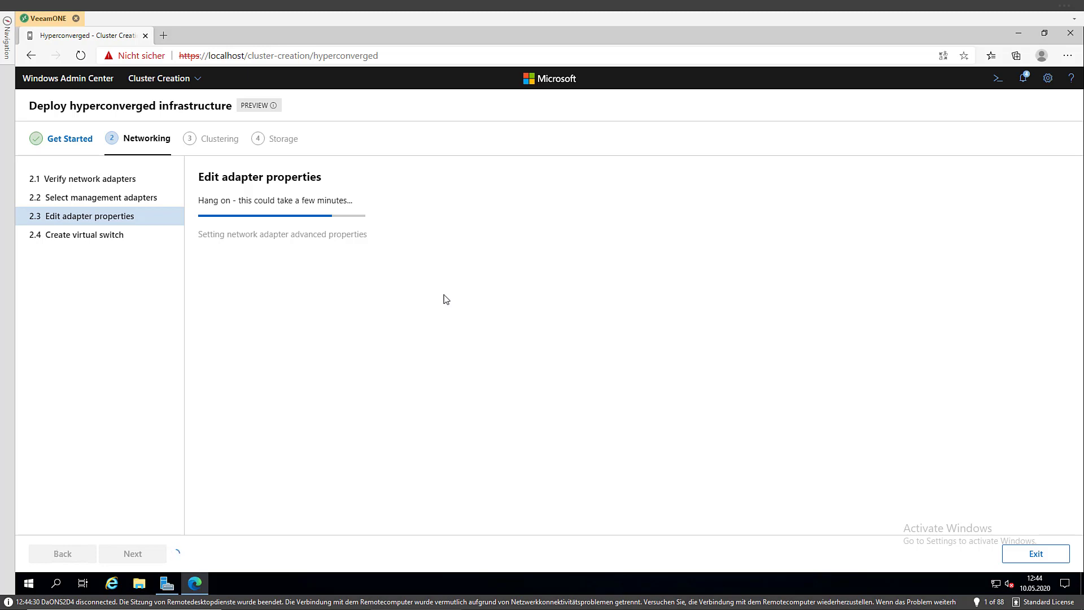
pyautogui.click(1026, 80)
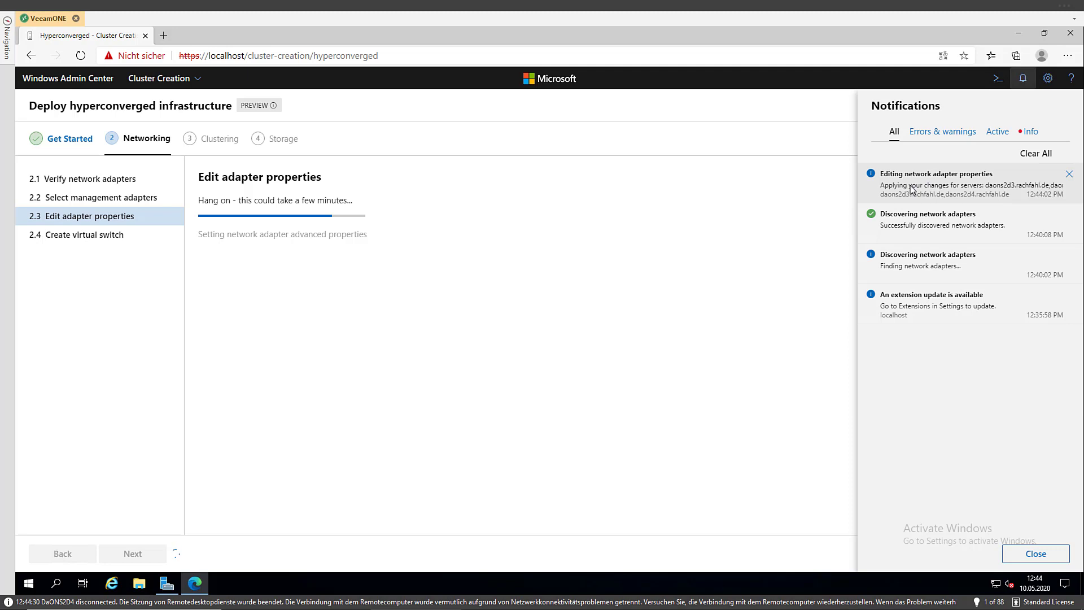
pyautogui.click(757, 212)
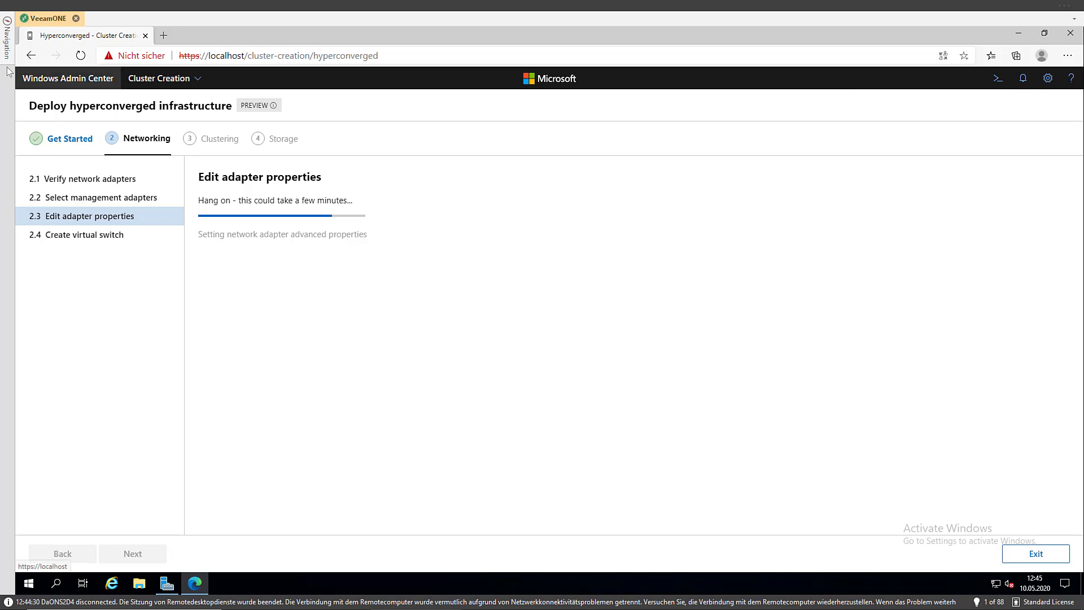
# Open remote sessions to DaONS2D3 and DaONS2D4 from the Navigation panel
pyautogui.moveTo(7, 40)
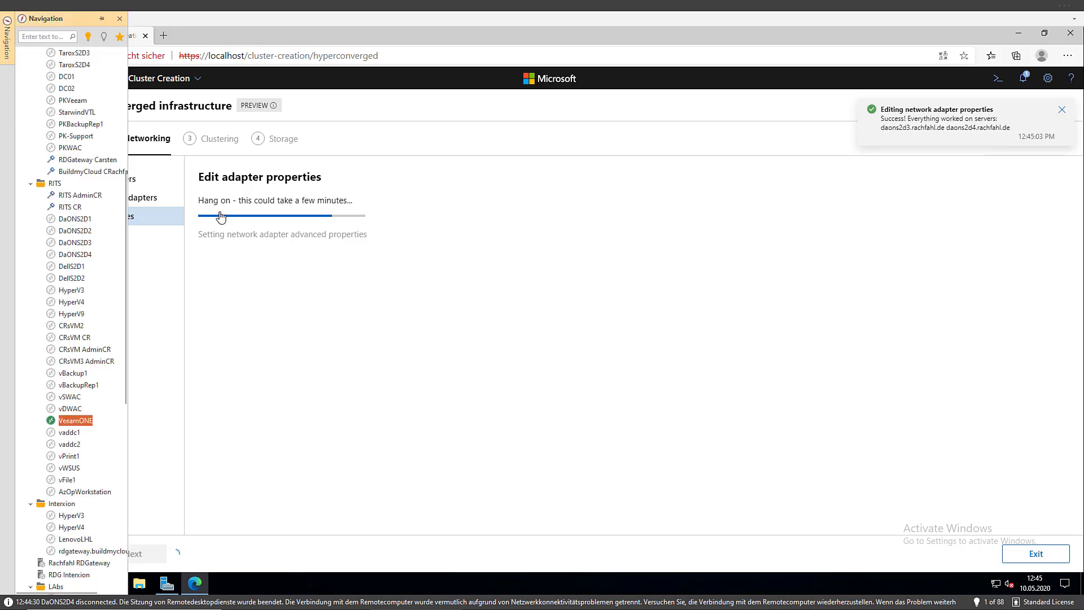
pyautogui.doubleClick(60, 243)
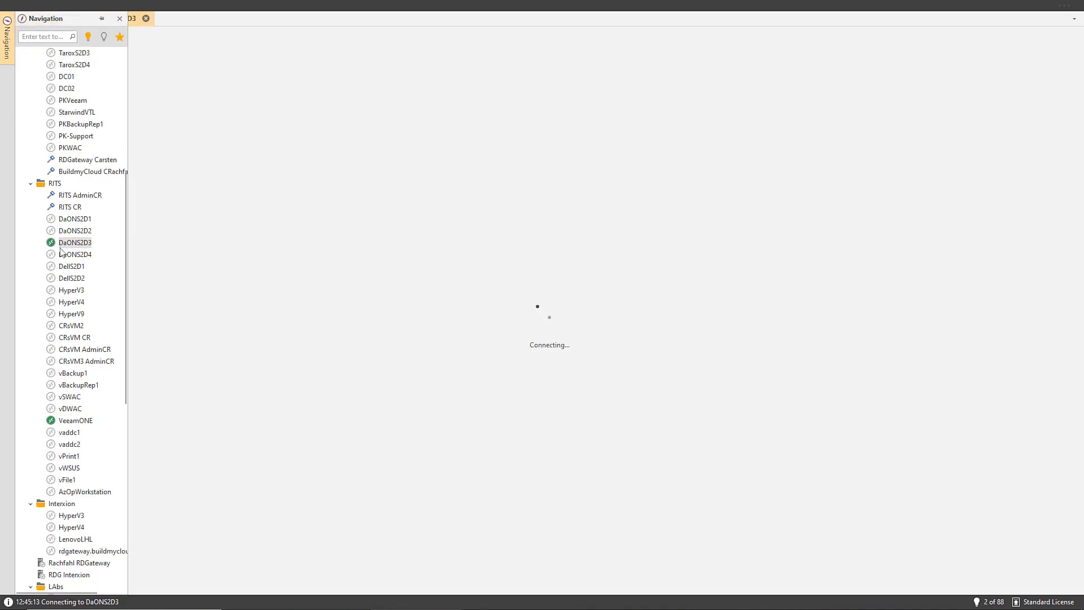
pyautogui.click(63, 256)
pyautogui.doubleClick(63, 256)
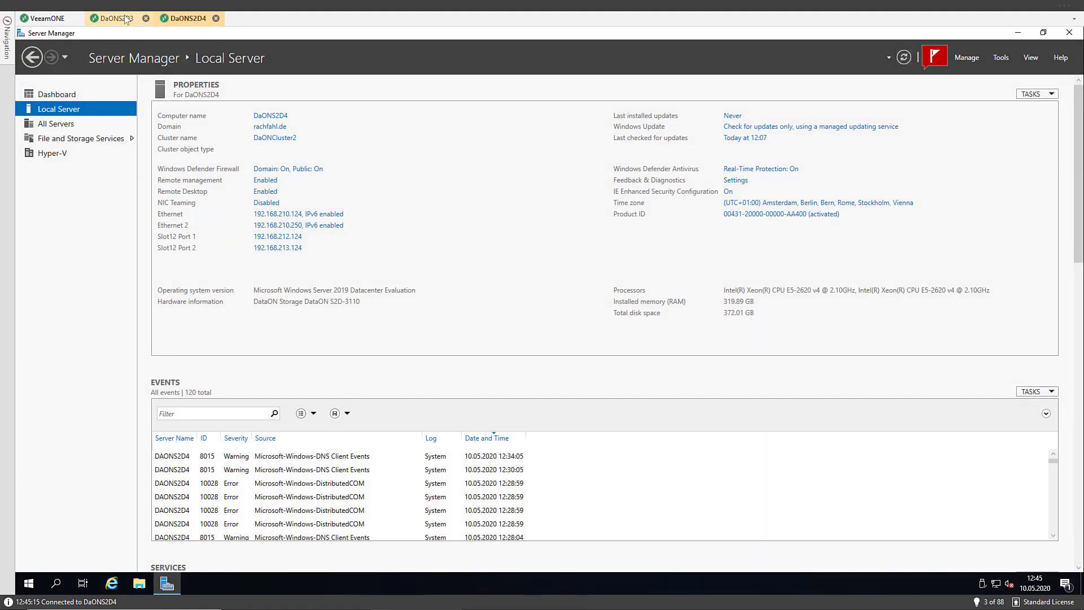
# Refresh both servers' Local Server properties, then return to the cluster wizard session
pyautogui.click(124, 18)
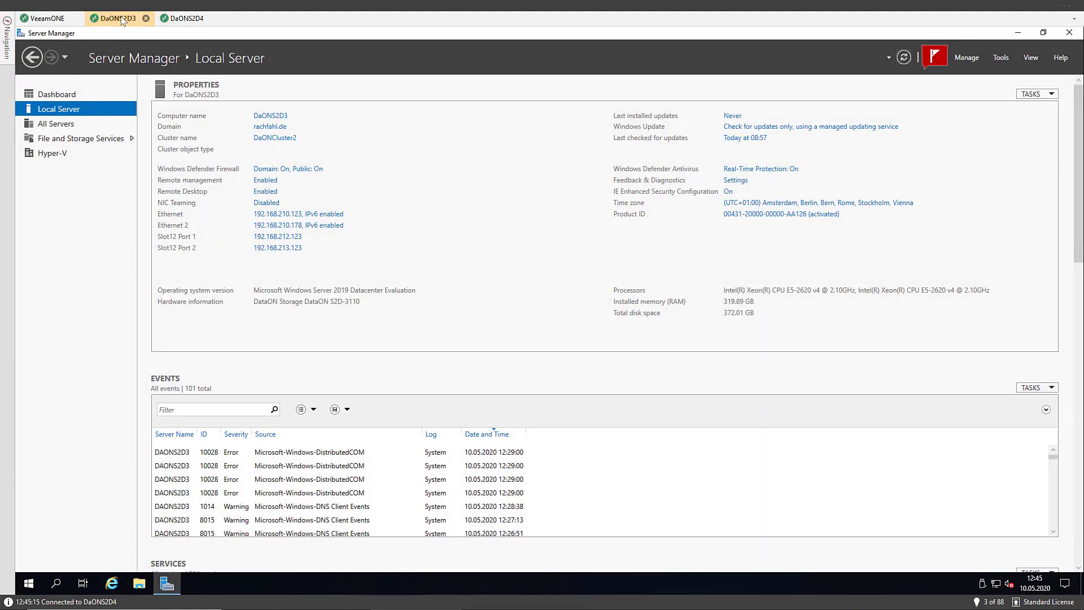
pyautogui.click(188, 20)
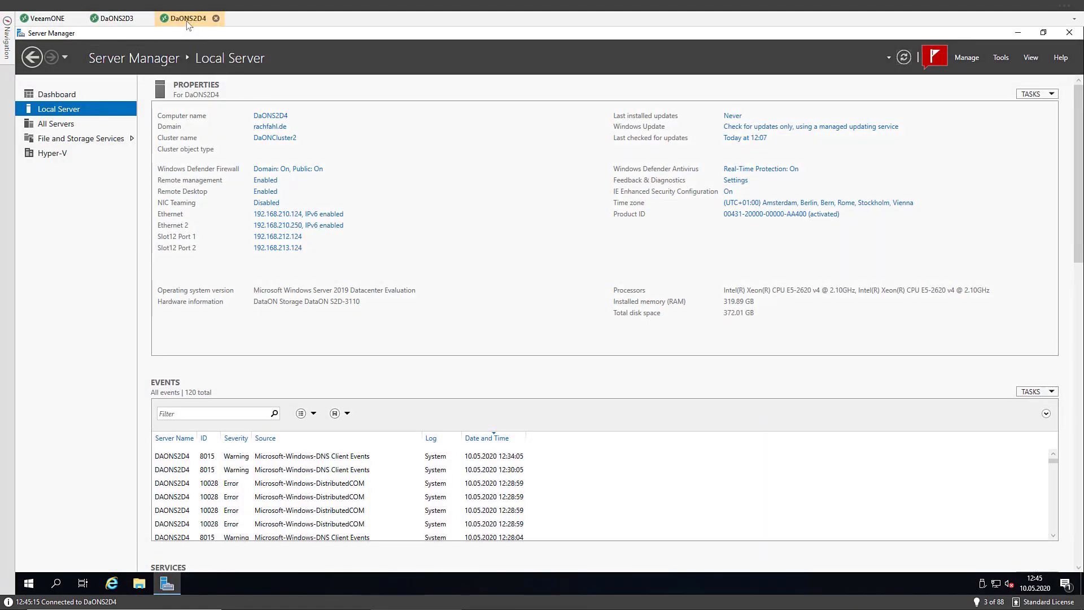
pyautogui.click(135, 19)
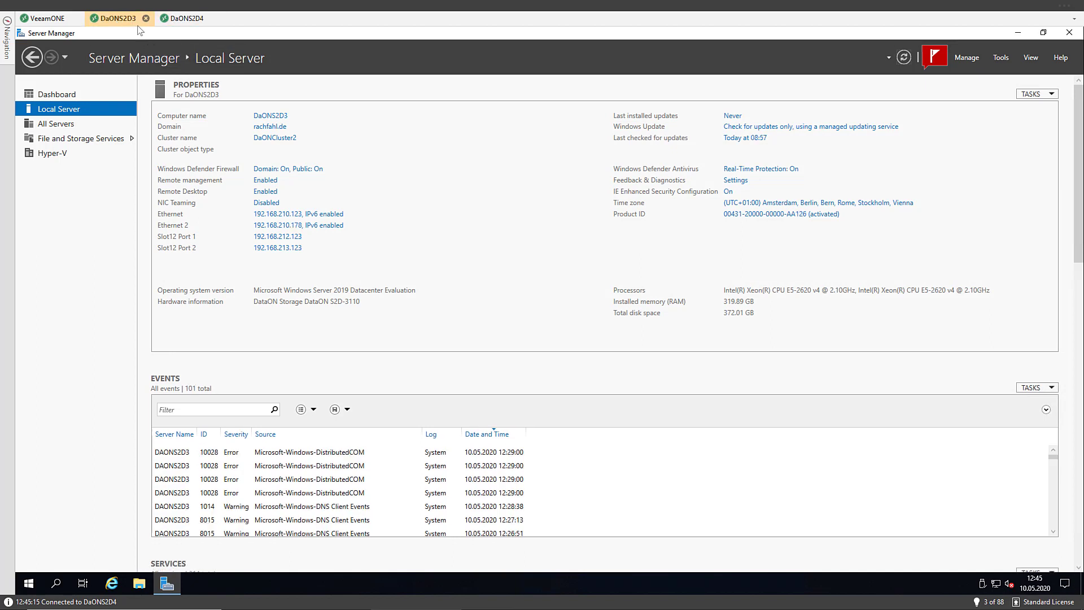
pyautogui.click(906, 61)
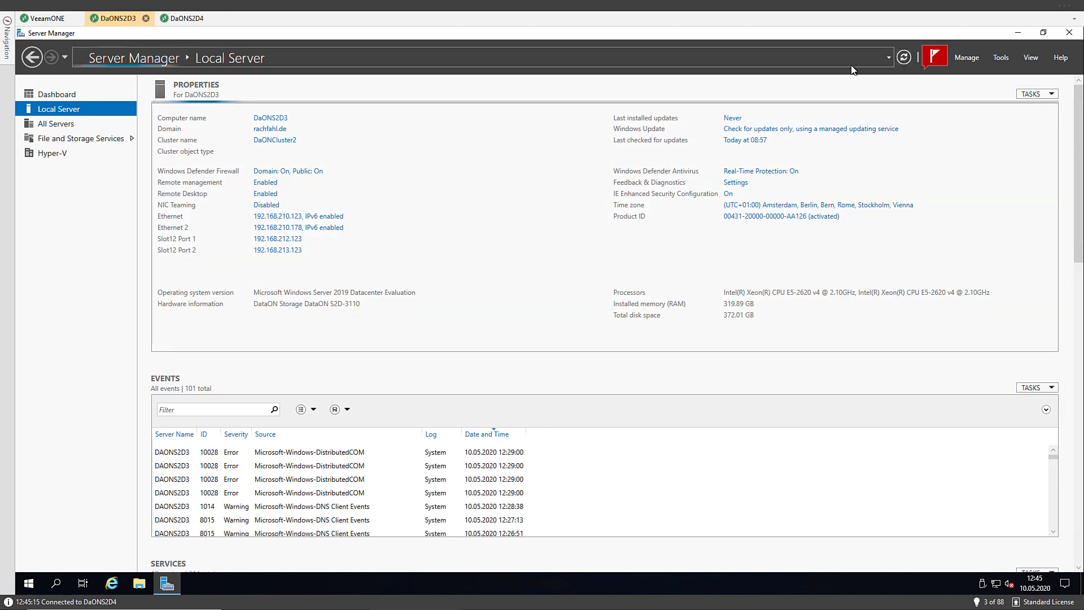
pyautogui.click(188, 21)
pyautogui.click(899, 58)
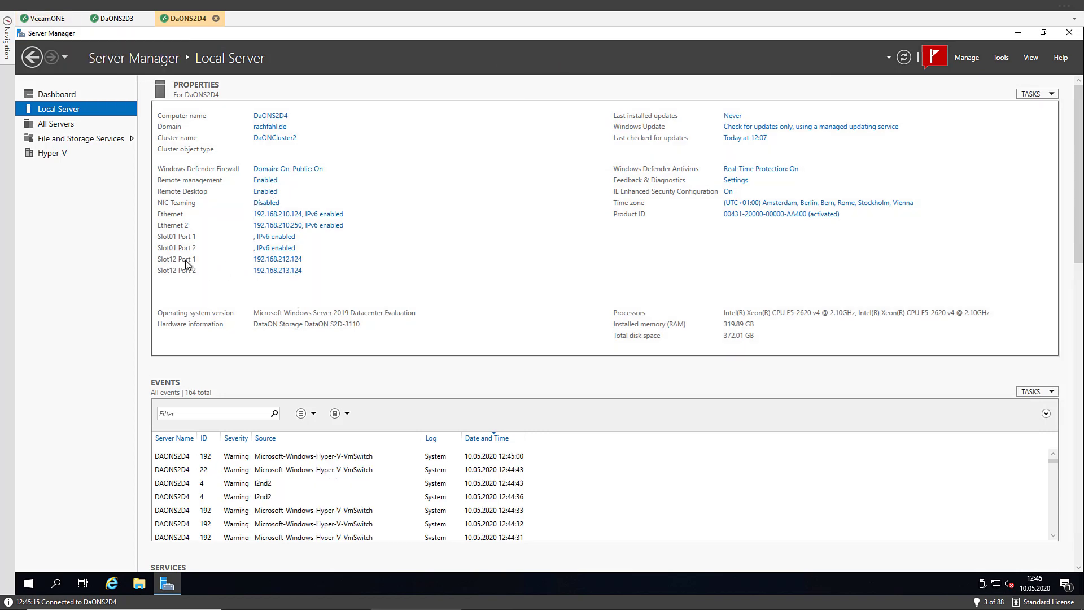
pyautogui.click(49, 19)
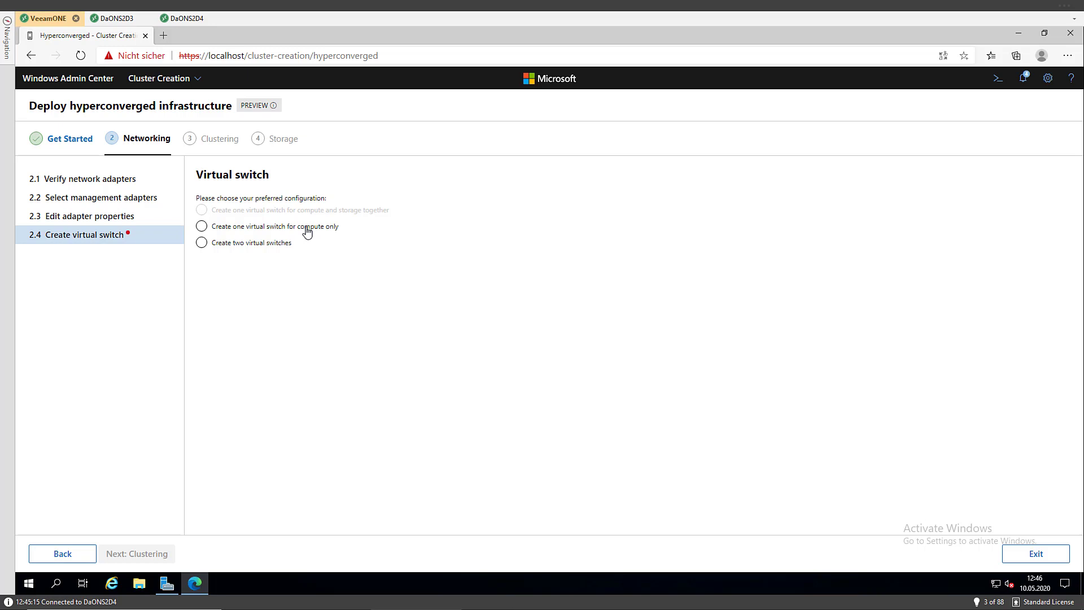
# Switch from one compute-only switch to Create two virtual switches and review the Compute and Storage lists
pyautogui.click(267, 234)
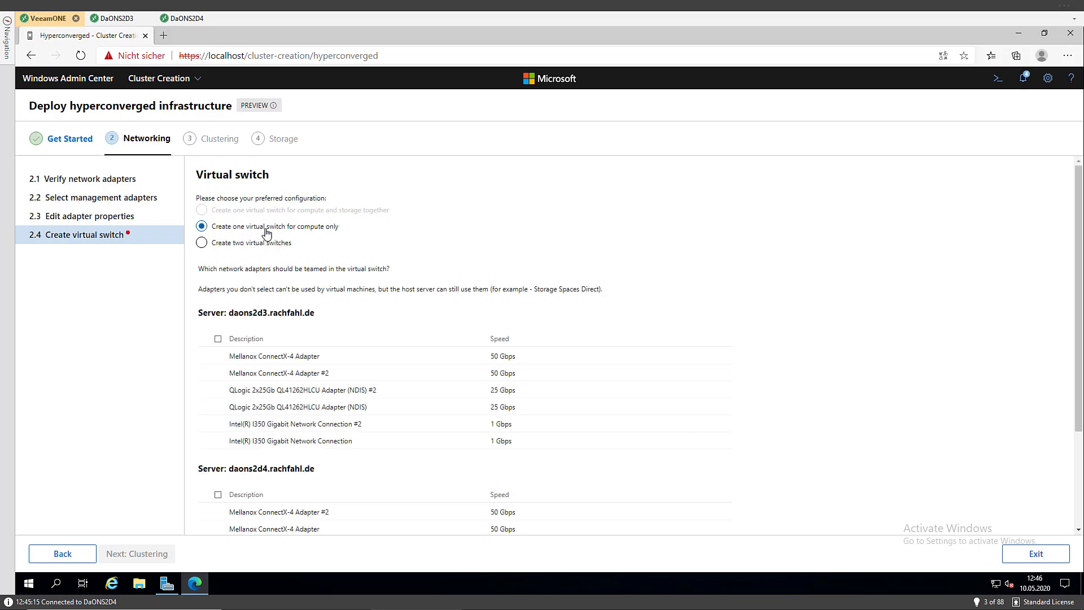
pyautogui.click(233, 244)
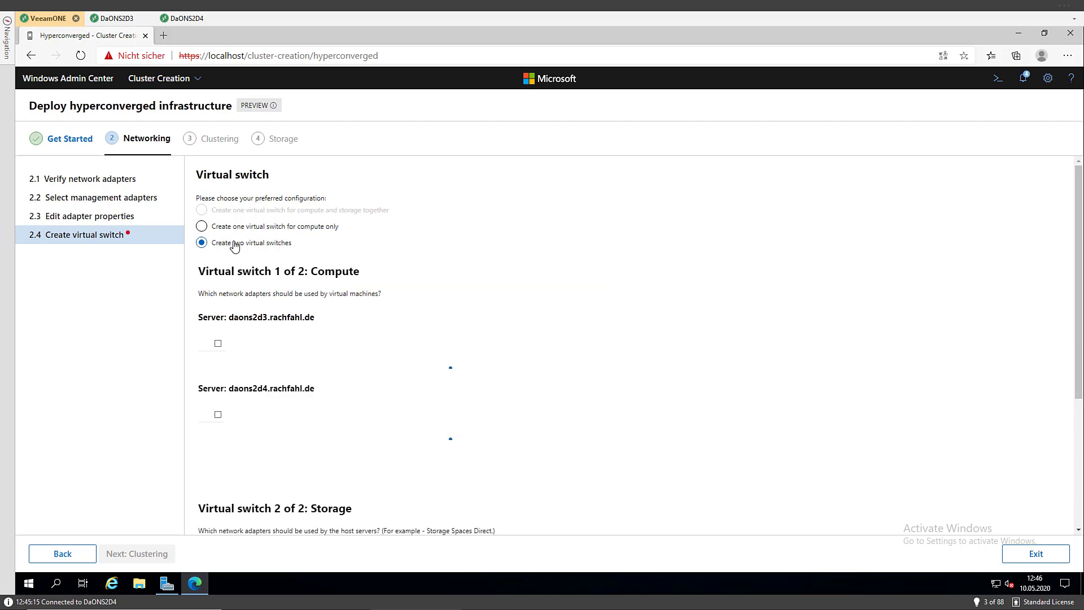
pyautogui.scroll(-6, 301, 366)
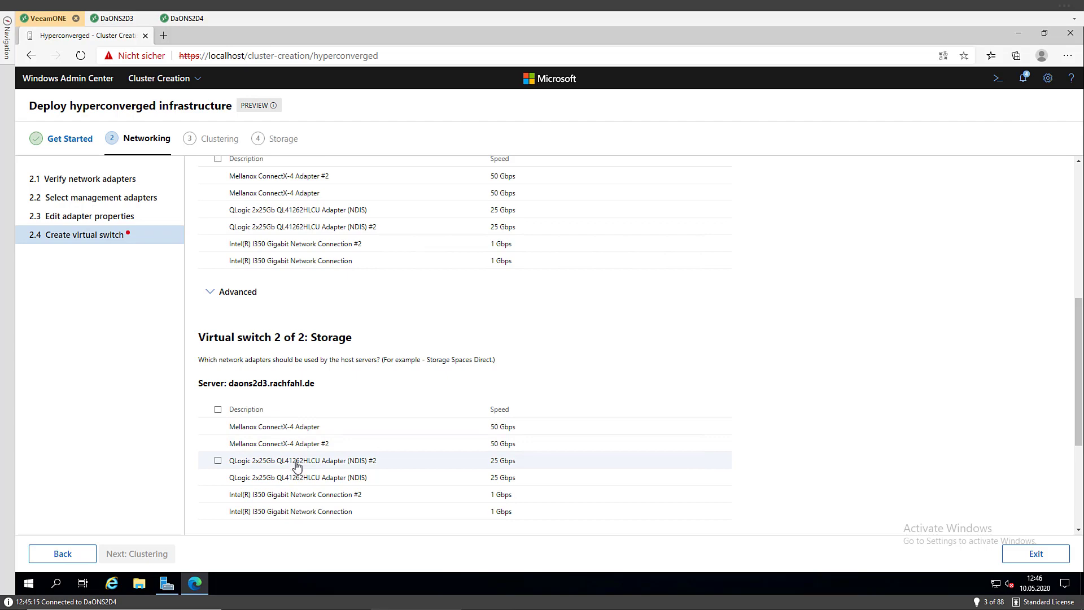
pyautogui.scroll(-1, 292, 460)
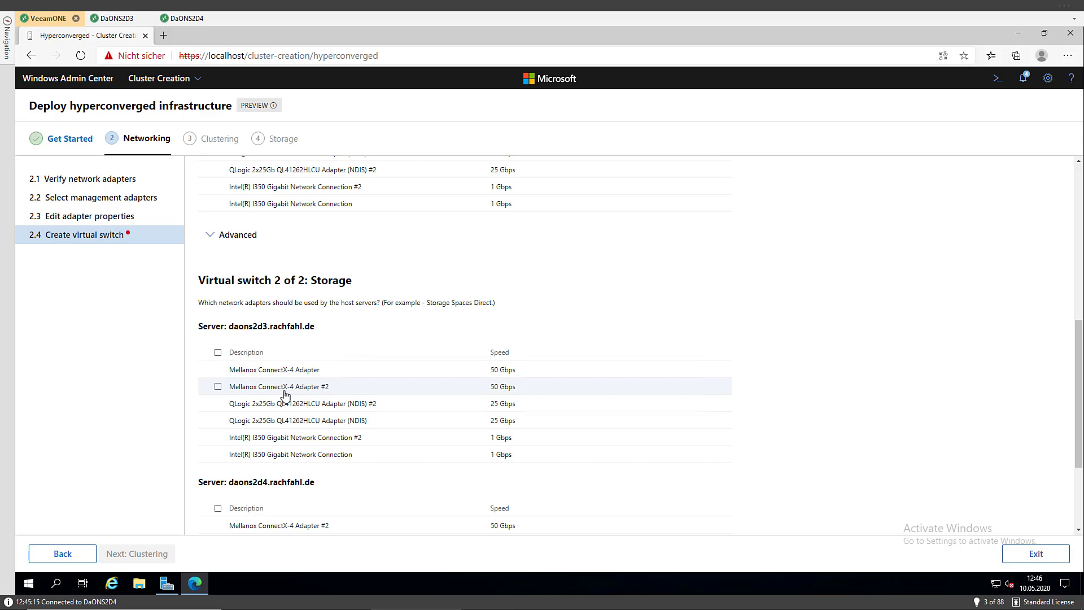
pyautogui.scroll(3, 282, 393)
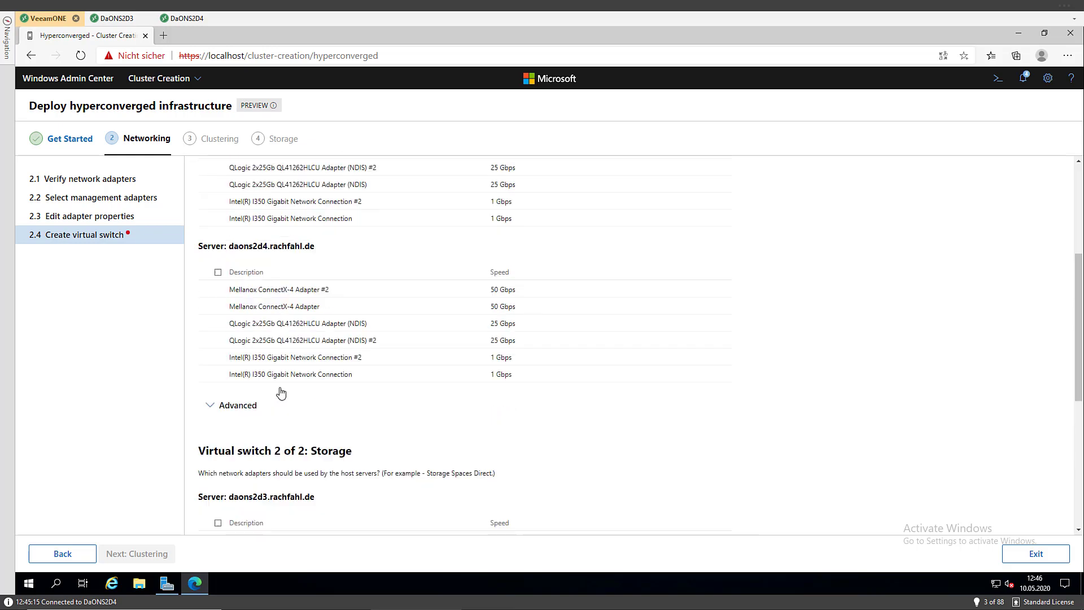
pyautogui.scroll(1, 282, 393)
pyautogui.scroll(3, 276, 380)
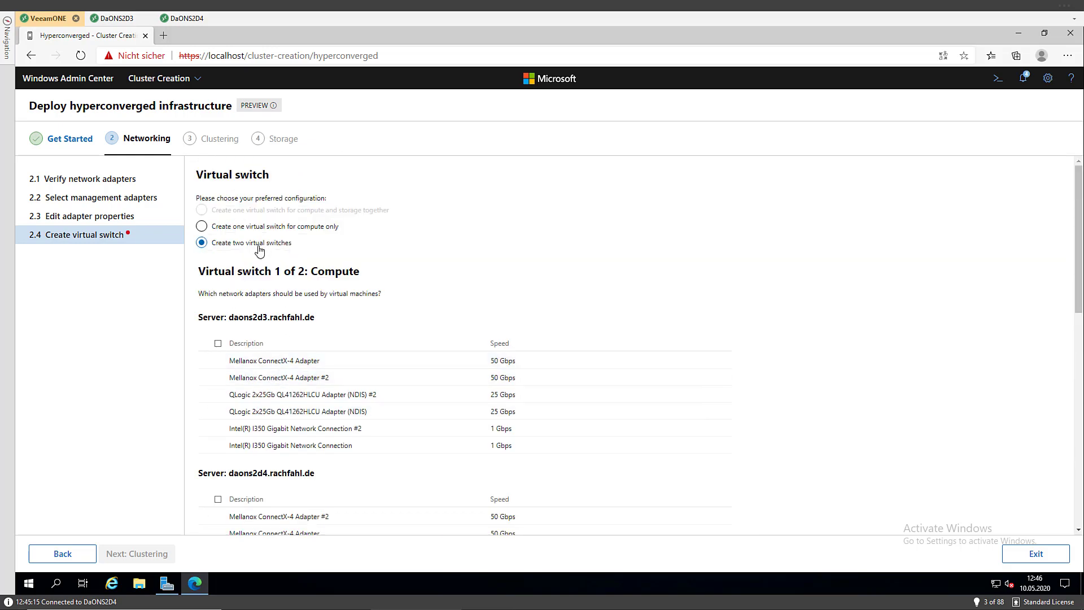
# Choose one compute-only switch teaming both QLogic adapters on daons2d3 and daons2d4, then show Advanced settings
pyautogui.click(202, 227)
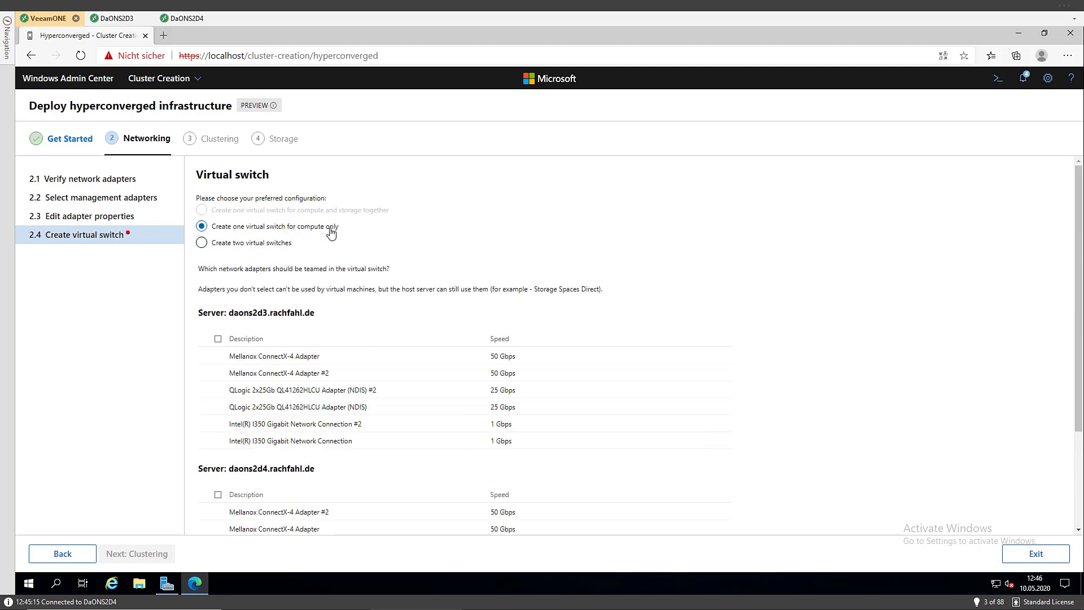
pyautogui.scroll(-1, 309, 312)
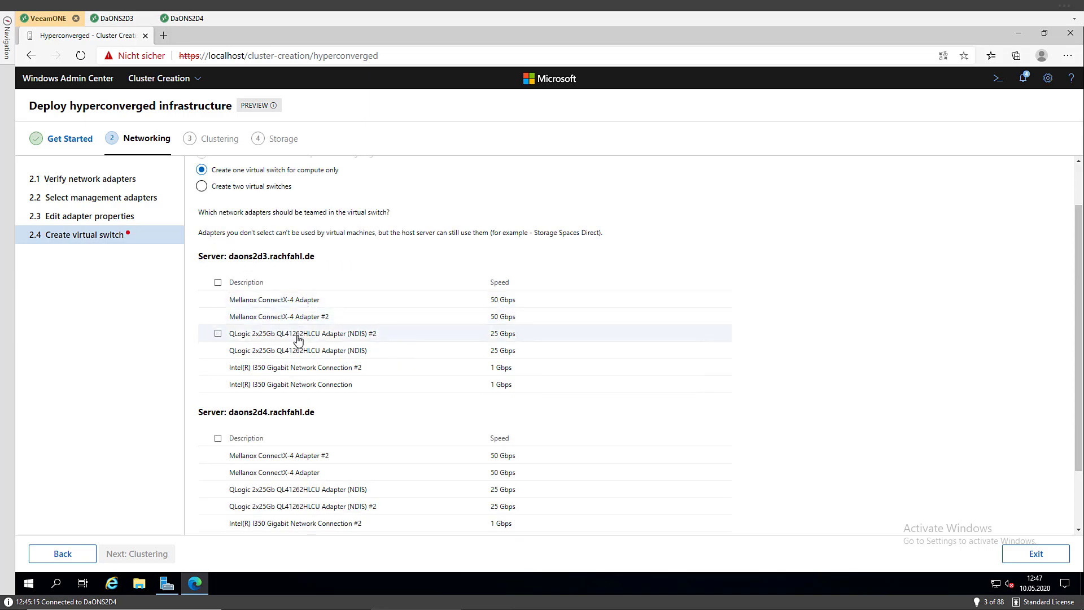
pyautogui.click(220, 340)
pyautogui.click(219, 351)
pyautogui.scroll(-2, 220, 353)
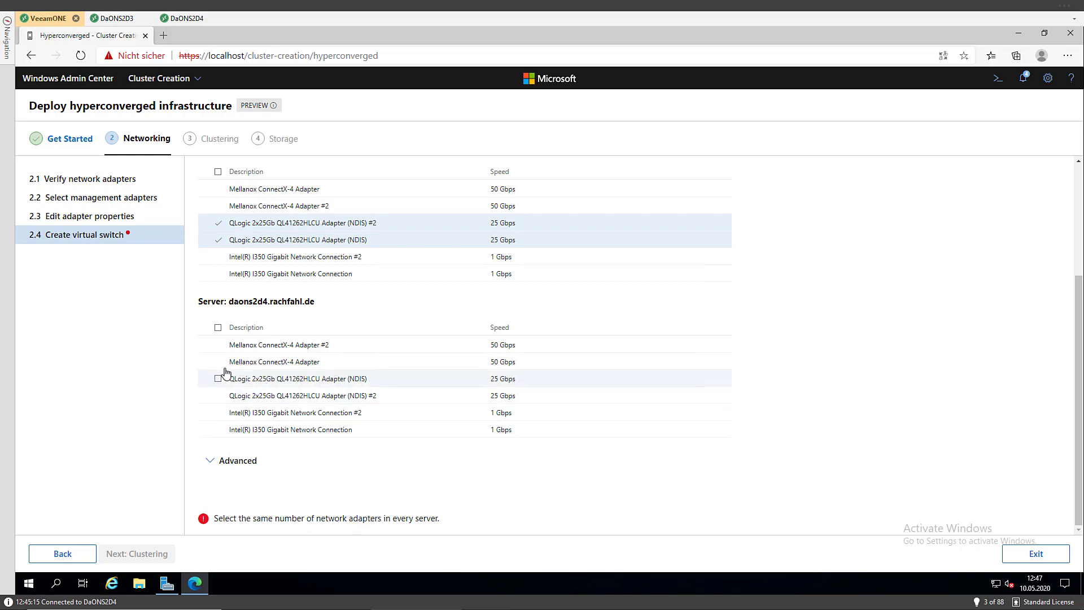
pyautogui.click(220, 385)
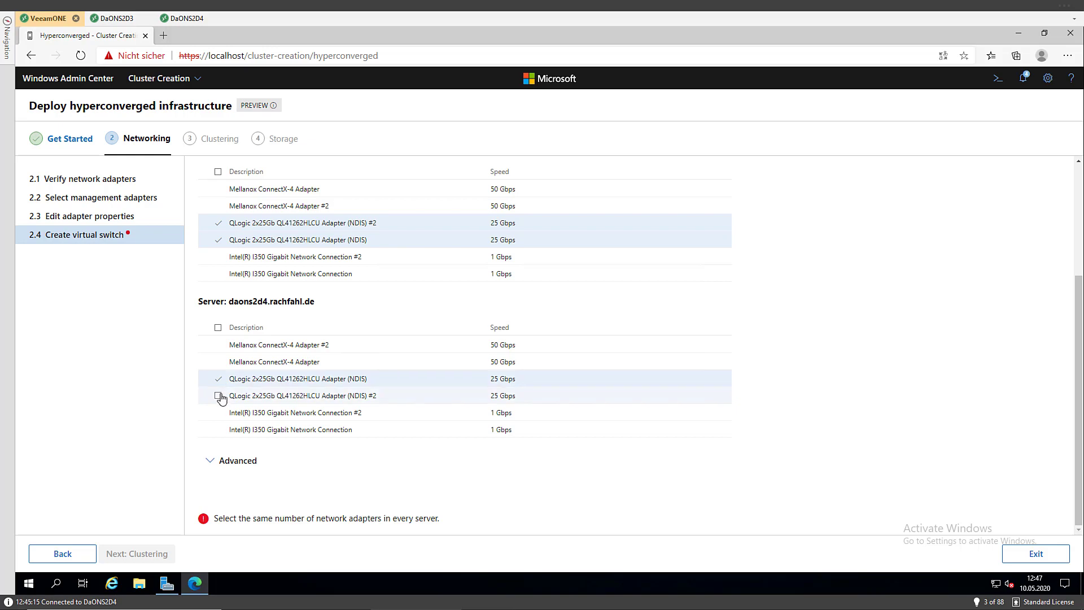
pyautogui.click(219, 397)
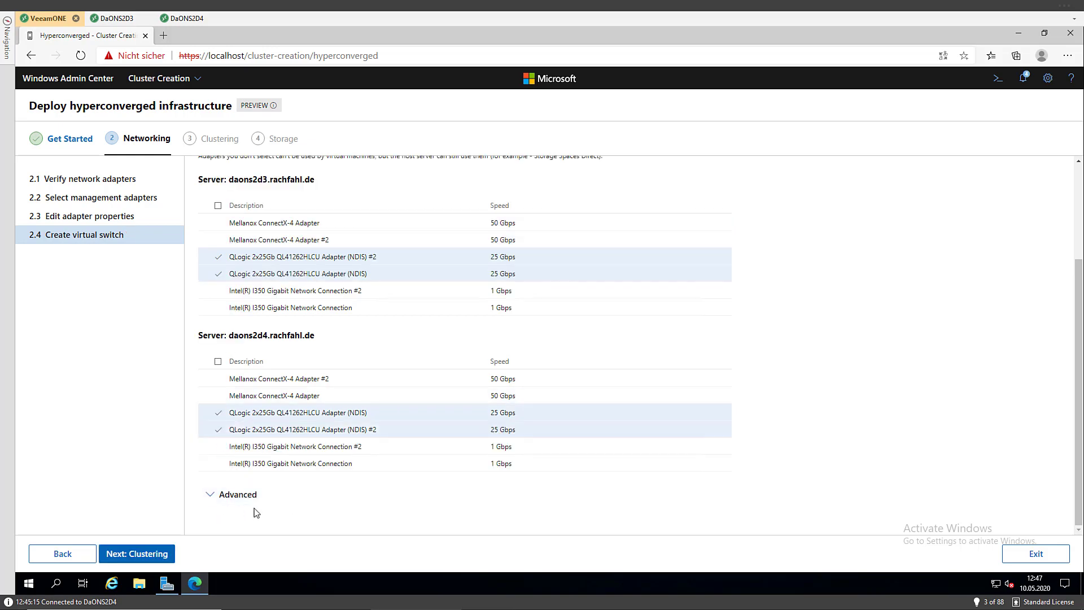
pyautogui.click(214, 498)
pyautogui.scroll(-2, 264, 472)
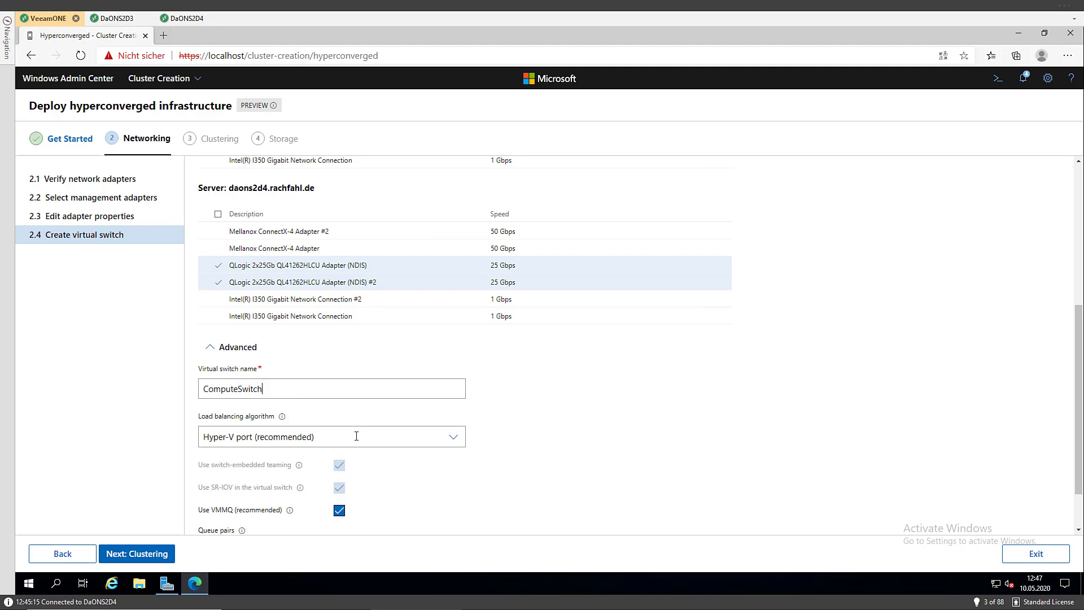
pyautogui.click(356, 436)
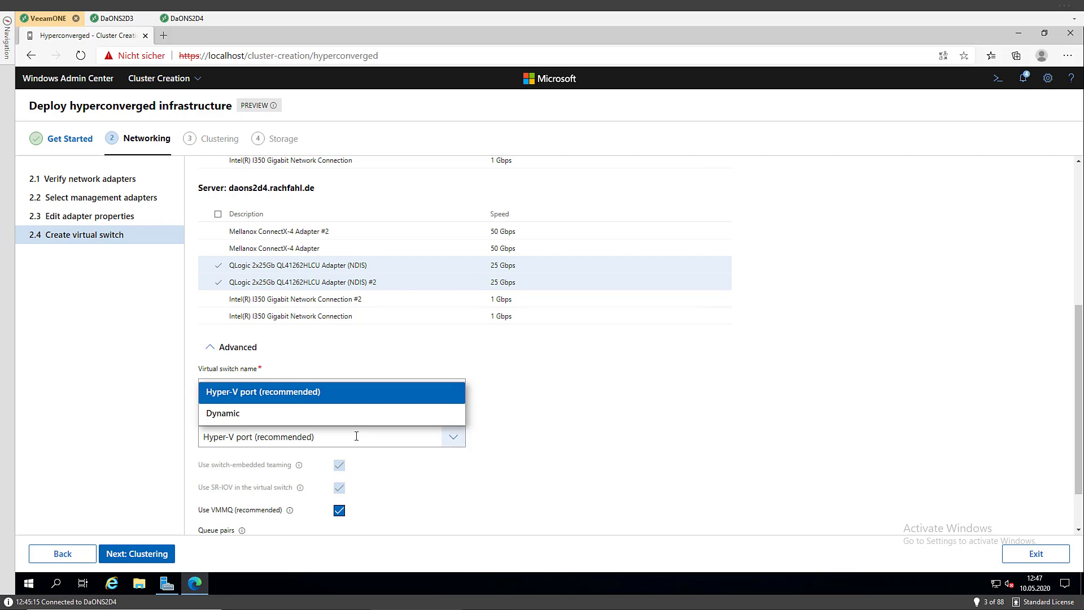
pyautogui.click(328, 397)
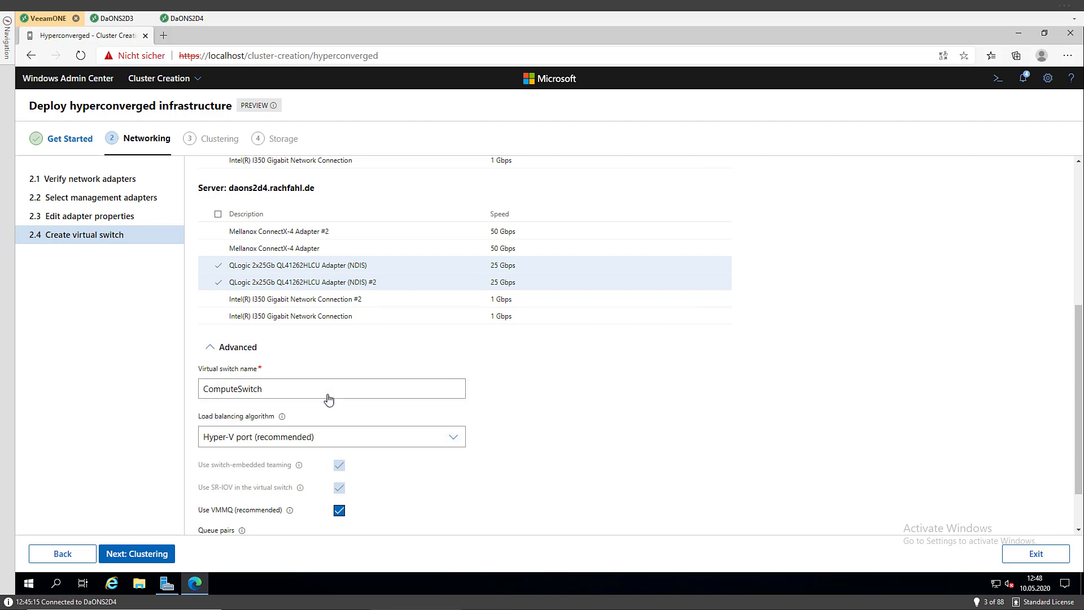
pyautogui.scroll(-1, 367, 486)
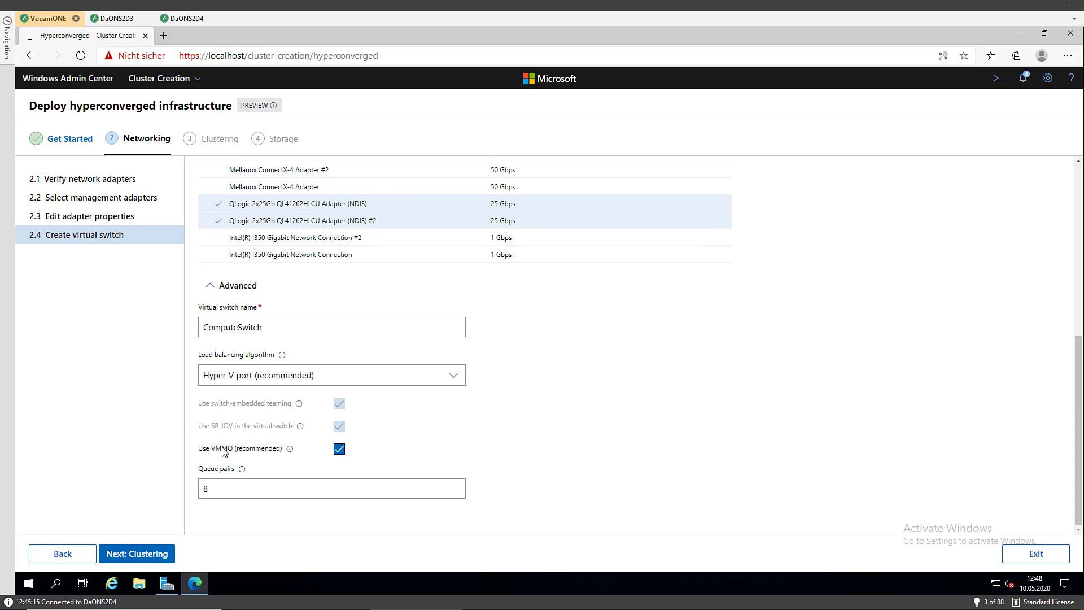
pyautogui.click(339, 449)
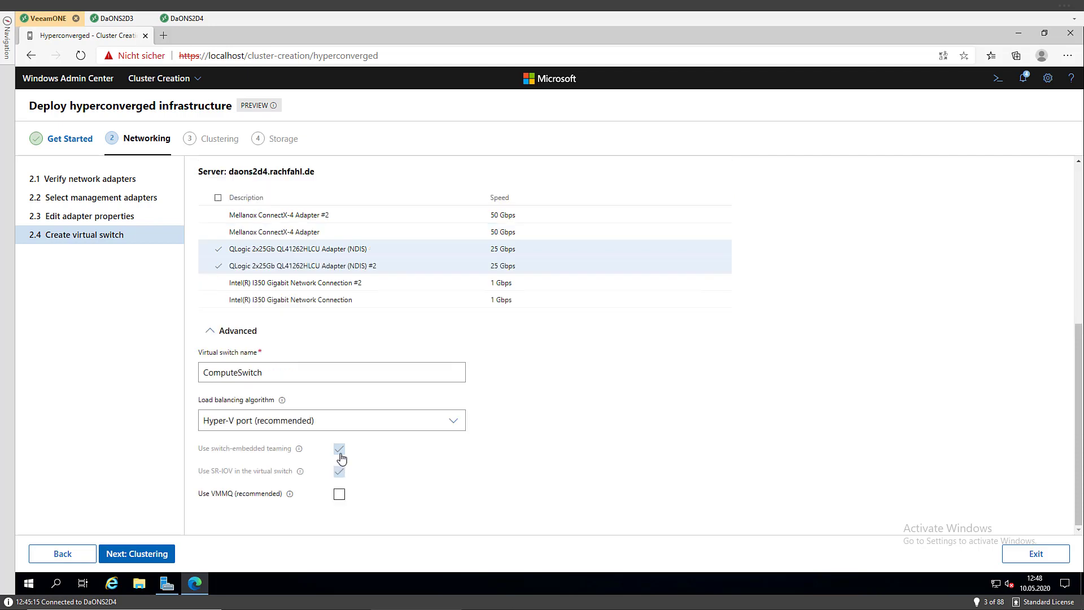
pyautogui.click(339, 496)
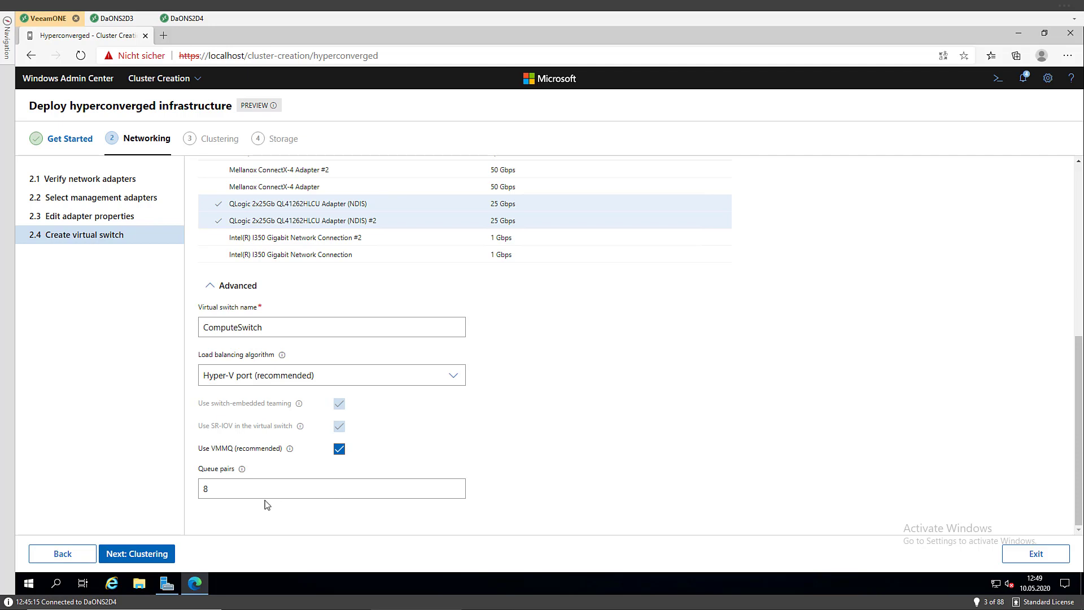
# Start creating the compute virtual switch, then bring up DaONS2D3's Server Manager
pyautogui.click(136, 554)
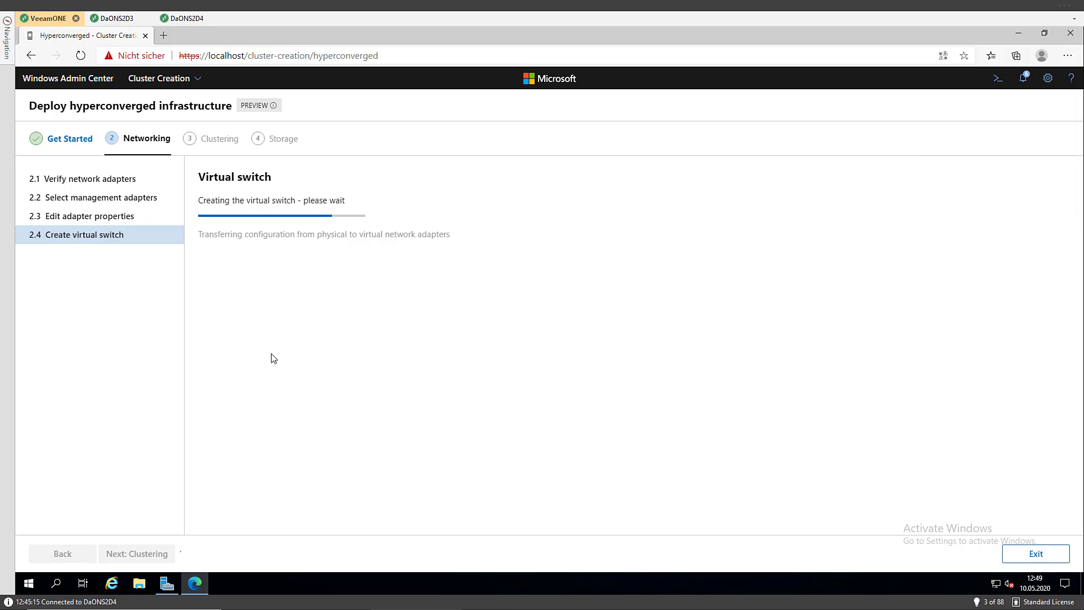
pyautogui.click(121, 19)
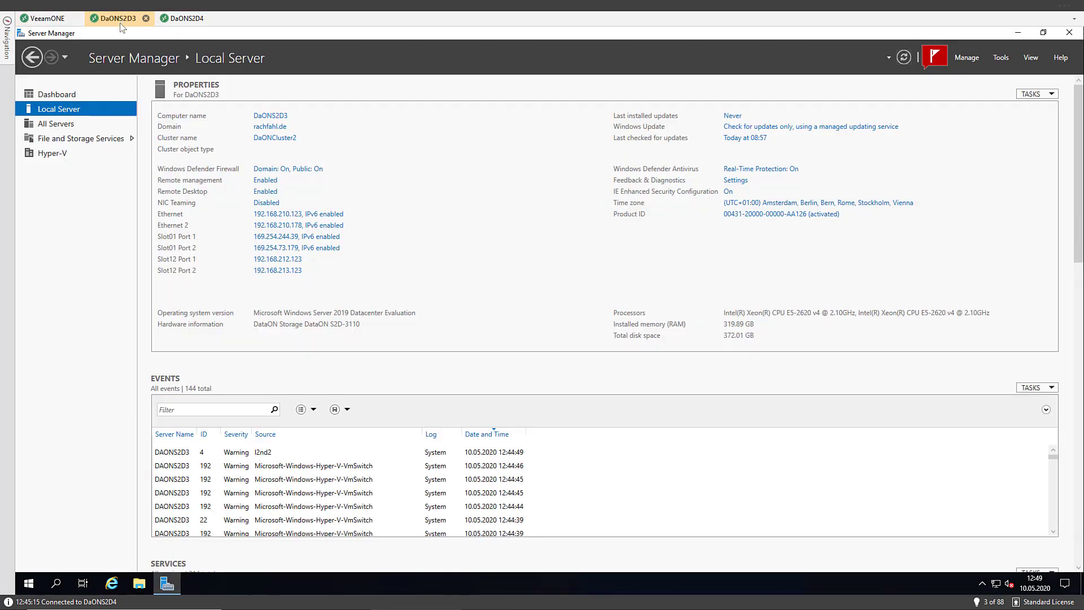
# Launch Hyper-V Manager and Failover Cluster Manager and arrange them side by side
pyautogui.click(25, 587)
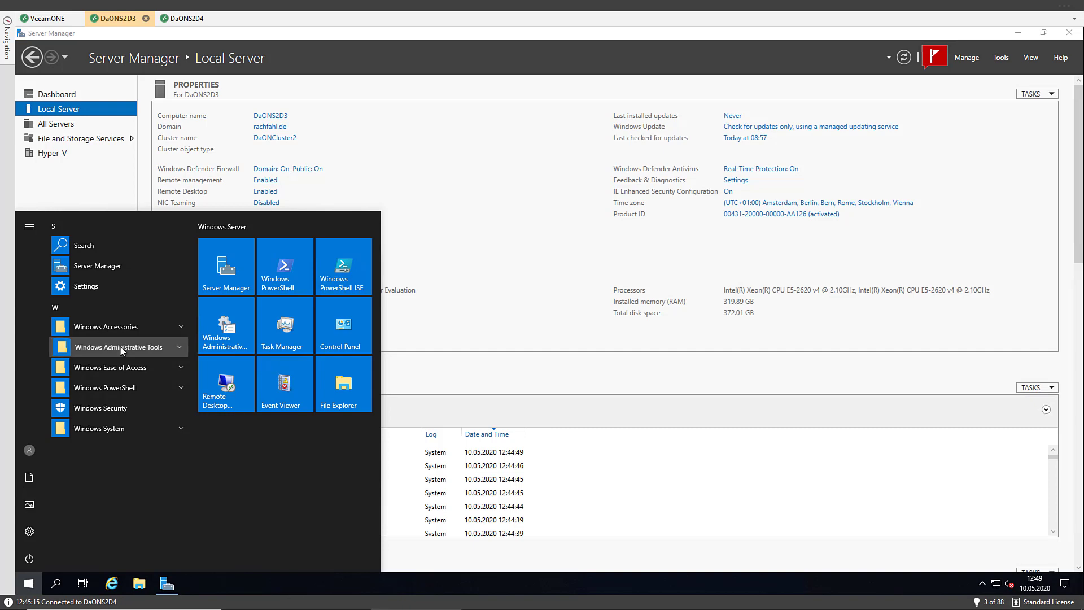
pyautogui.click(121, 348)
pyautogui.scroll(-5, 104, 476)
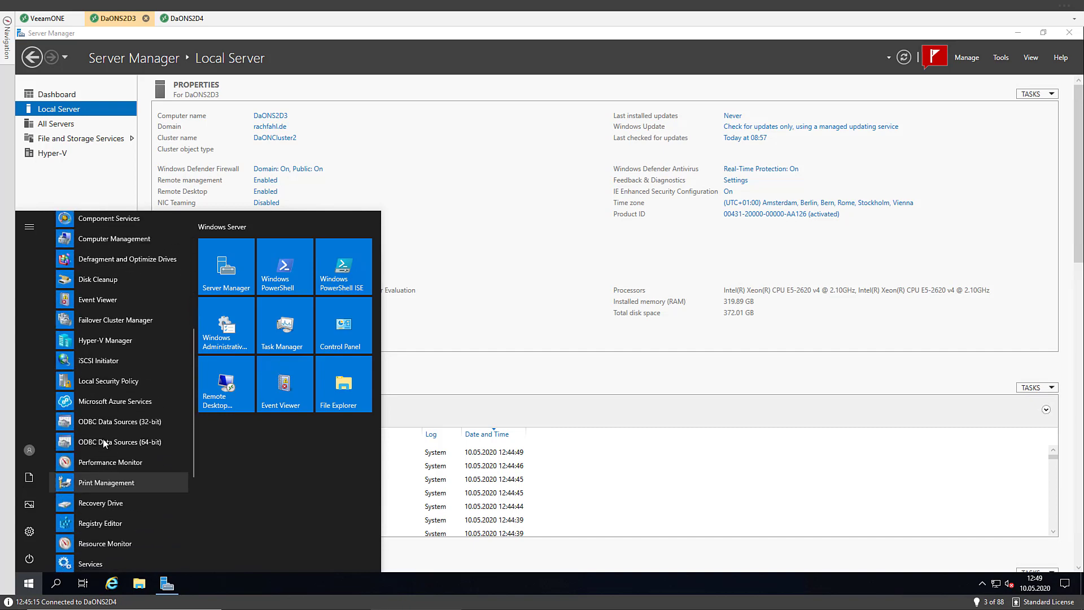
pyautogui.click(97, 339)
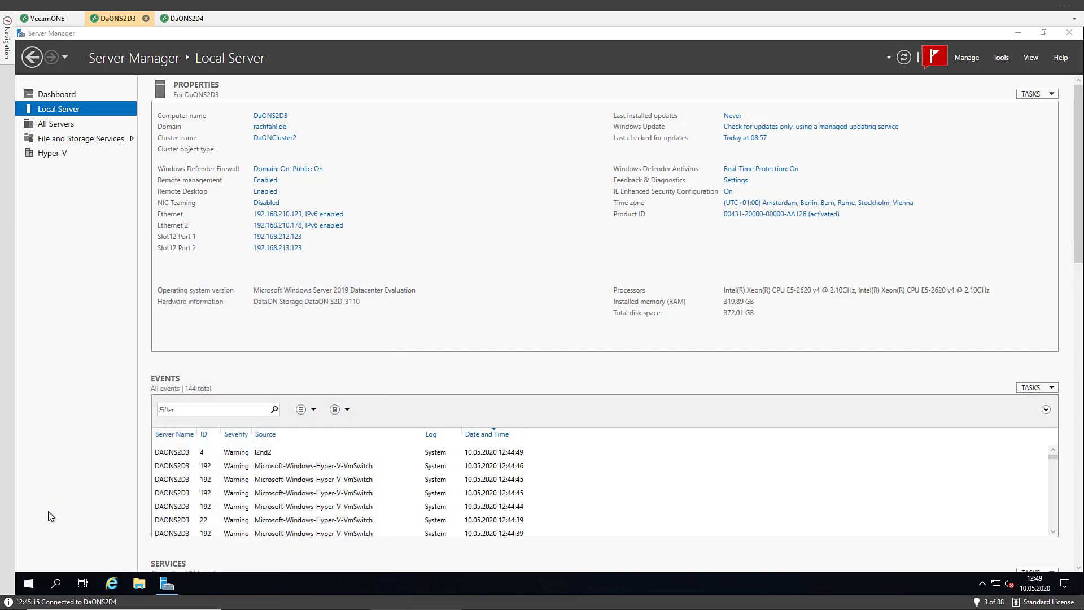
pyautogui.click(28, 584)
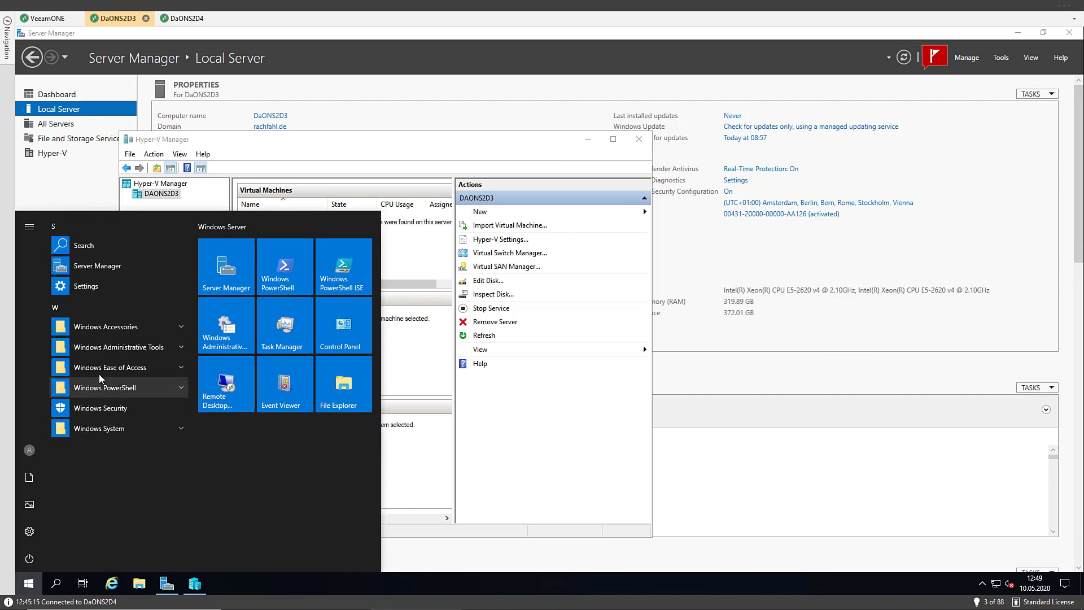
pyautogui.click(107, 352)
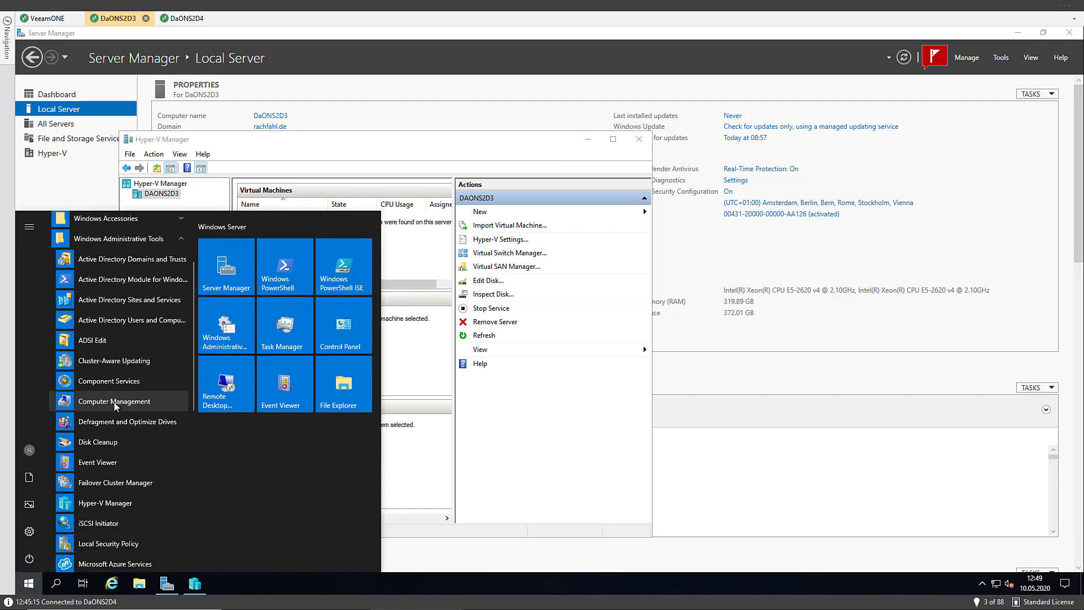
pyautogui.click(111, 427)
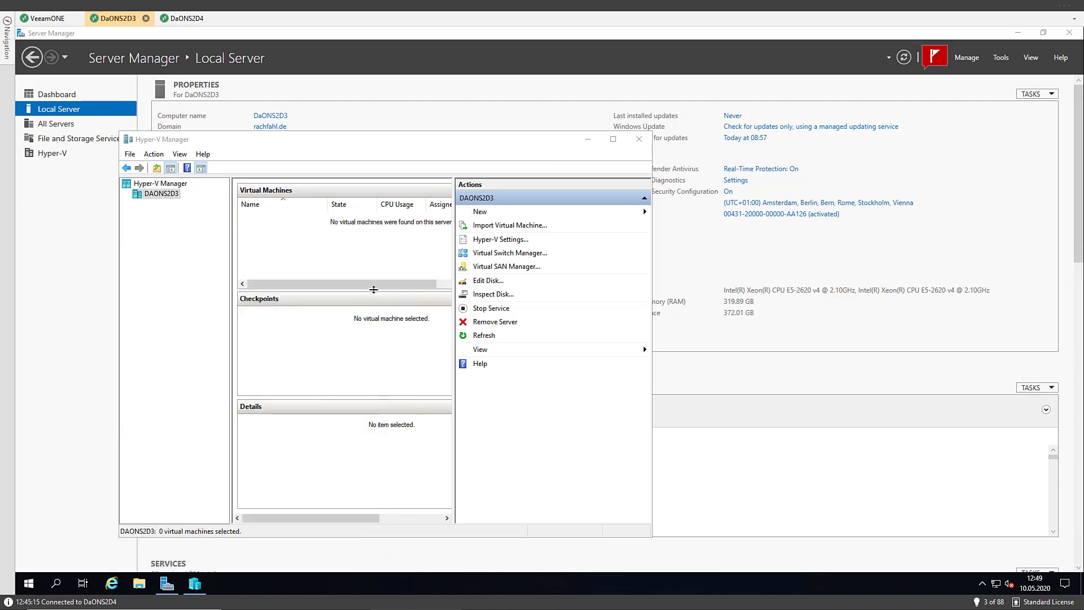
pyautogui.moveTo(265, 139); pyautogui.dragTo(203, 141)
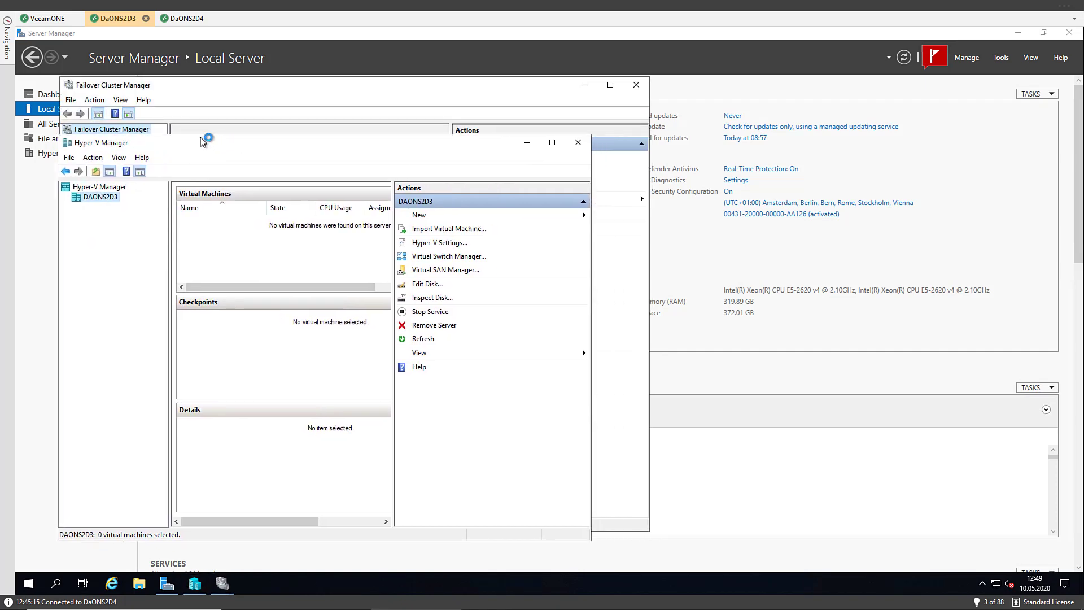
pyautogui.moveTo(224, 90); pyautogui.dragTo(531, 93)
# Connect Failover Cluster Manager to the cluster DaONCluster2, then bring Hyper-V Manager forward
pyautogui.click(788, 189)
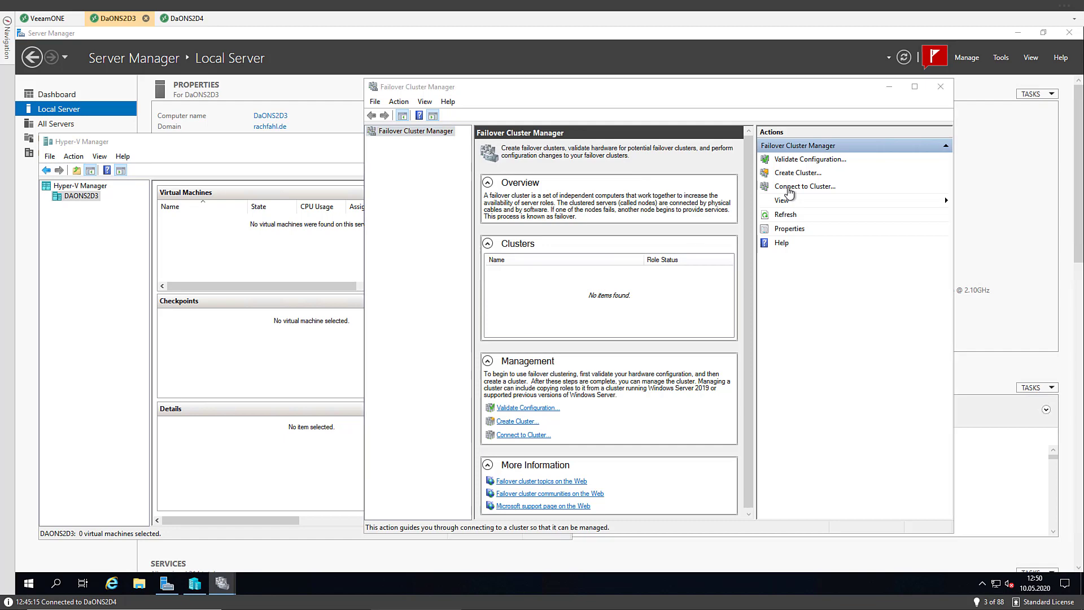
pyautogui.click(758, 317)
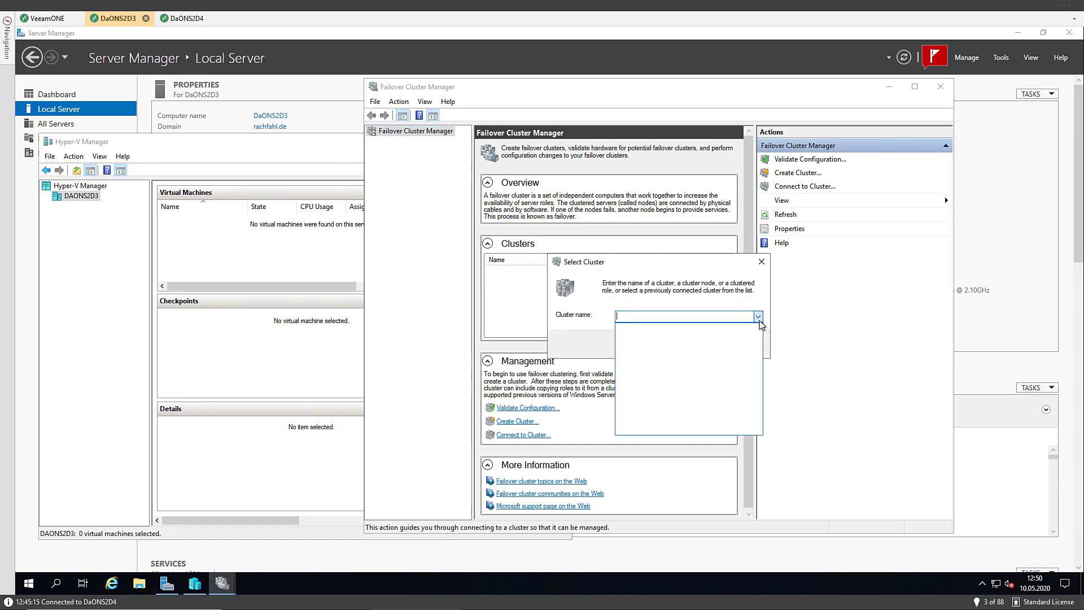
pyautogui.click(759, 319)
pyautogui.write('D')
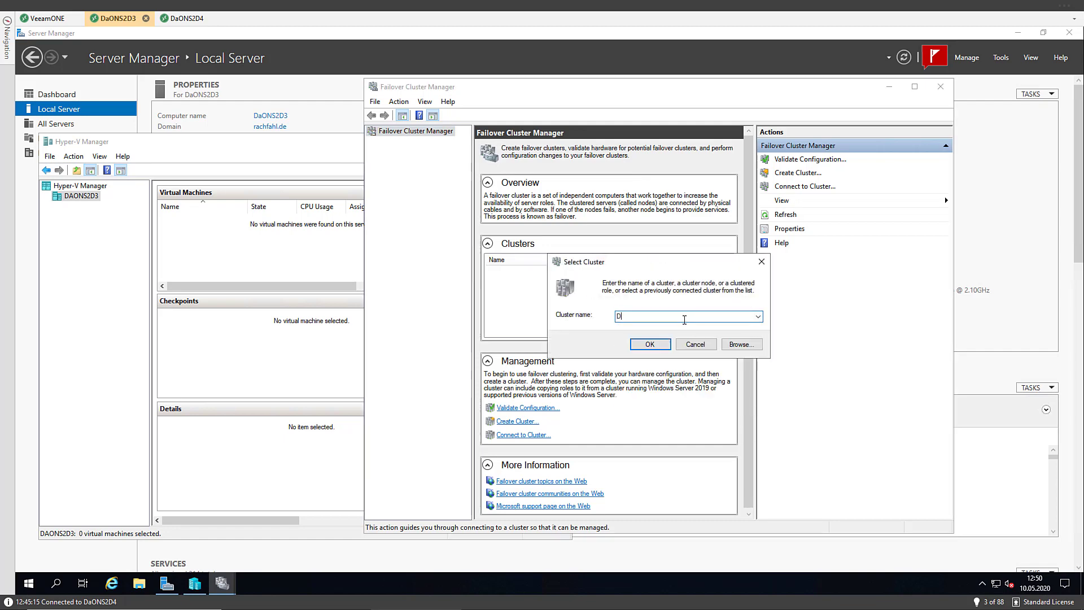
pyautogui.write('aONClus')
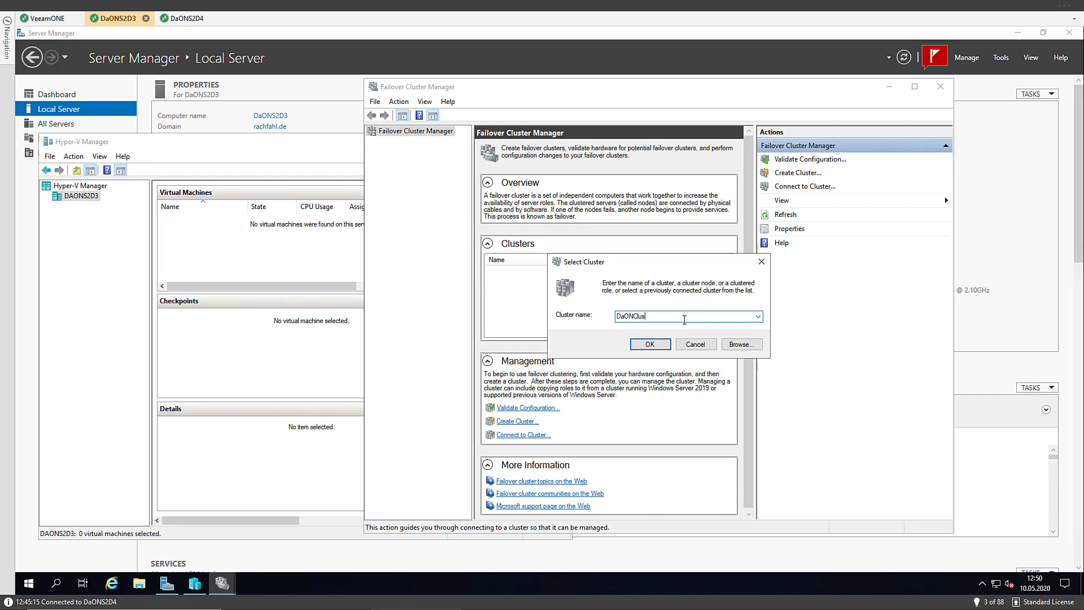
pyautogui.write('ter2')
pyautogui.press('Return')
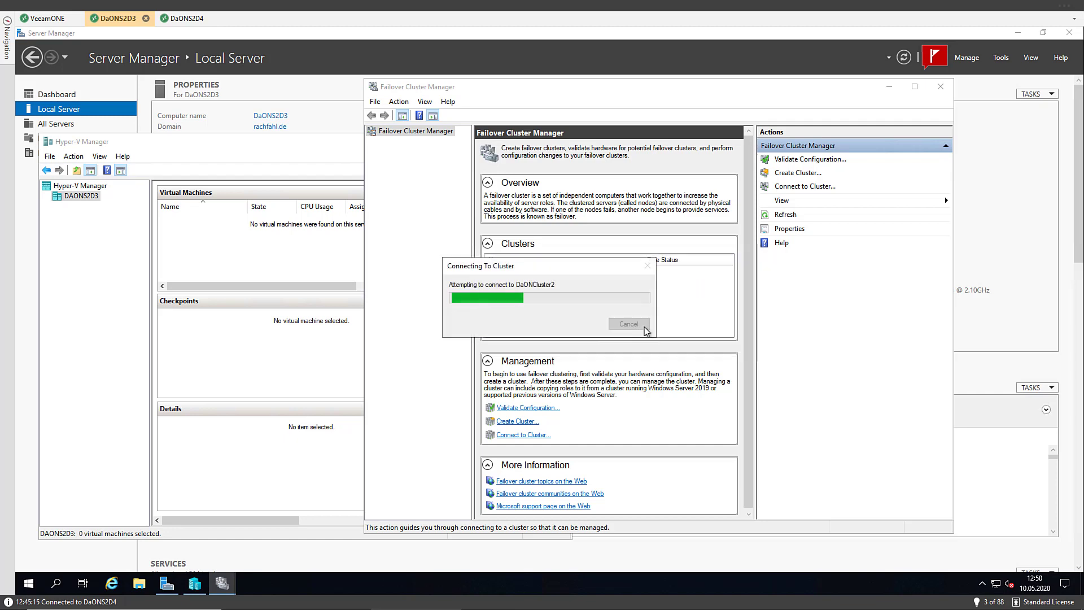
pyautogui.click(133, 244)
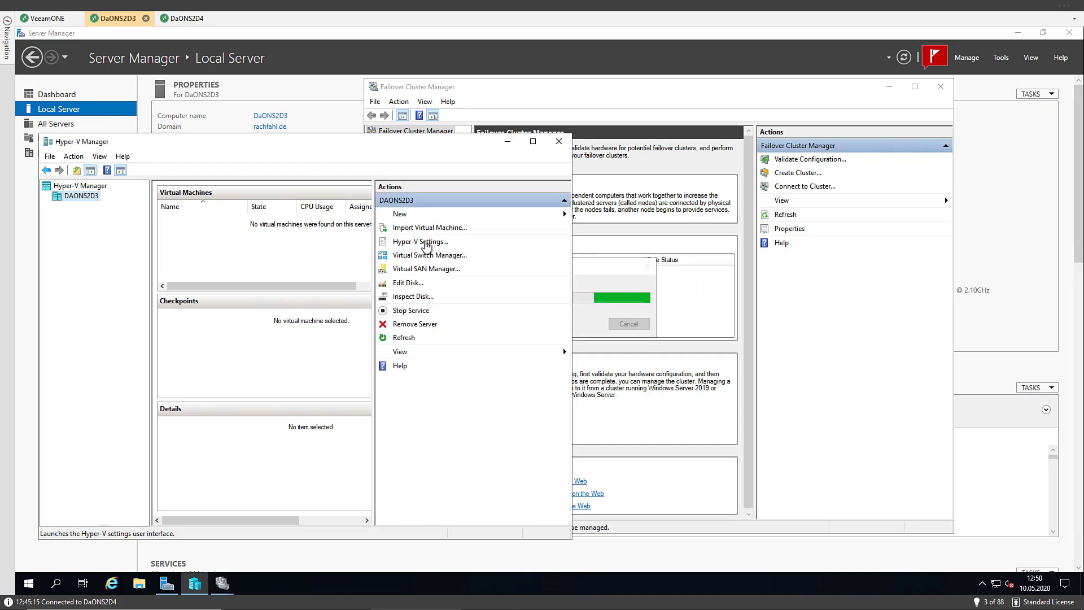
# Inspect the ComputeSwitch virtual switch in Virtual Switch Manager and cancel without changes
pyautogui.click(422, 255)
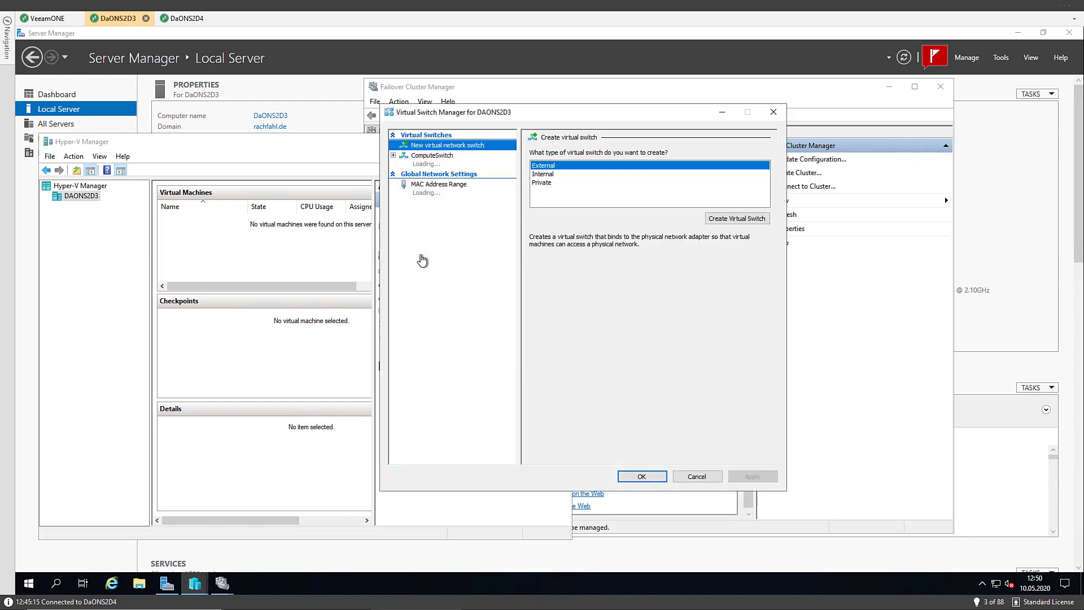
pyautogui.click(432, 165)
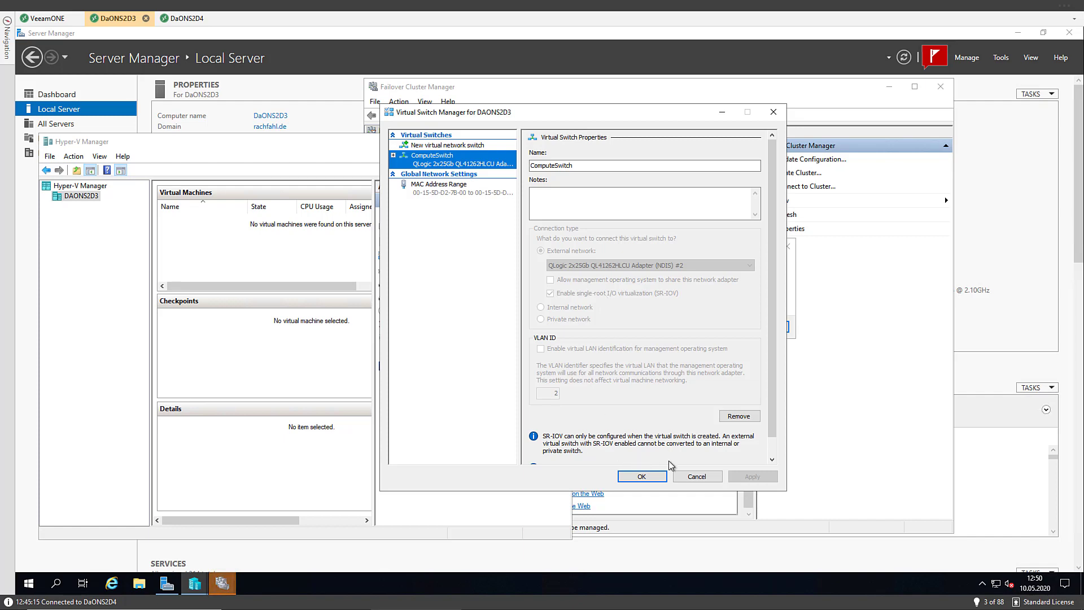
pyautogui.click(694, 478)
# Dismiss the DaONCluster2 not-found error and return to the Windows Admin Center session
pyautogui.click(650, 275)
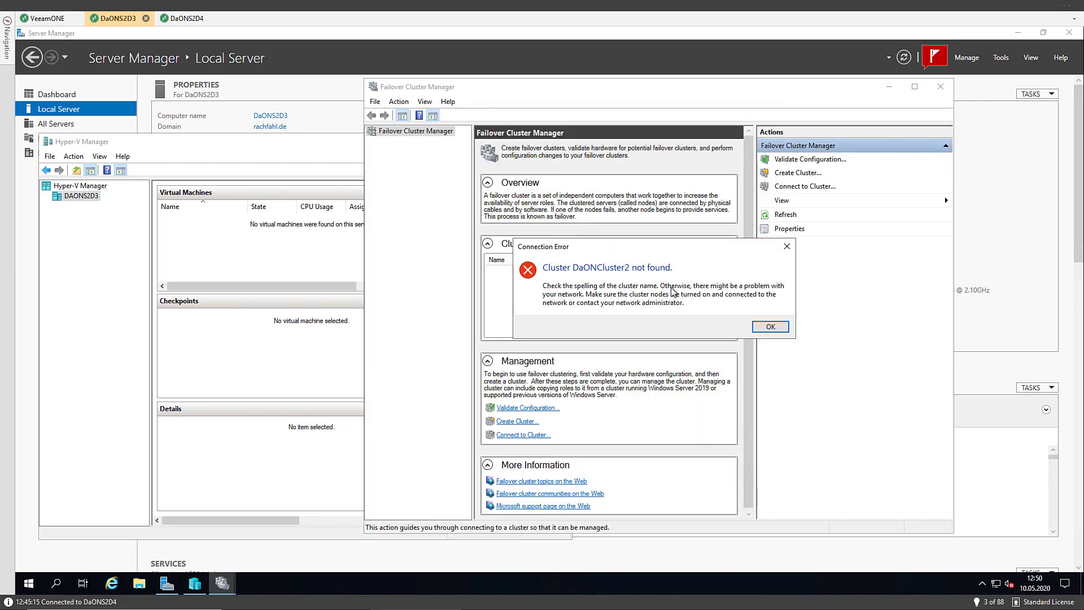
pyautogui.click(777, 323)
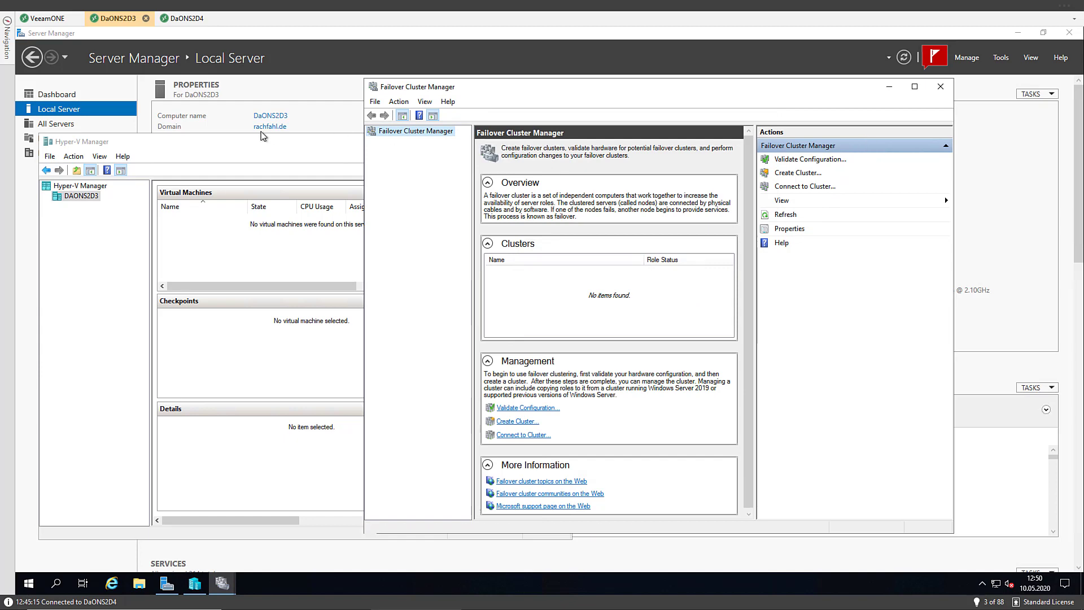
pyautogui.click(43, 22)
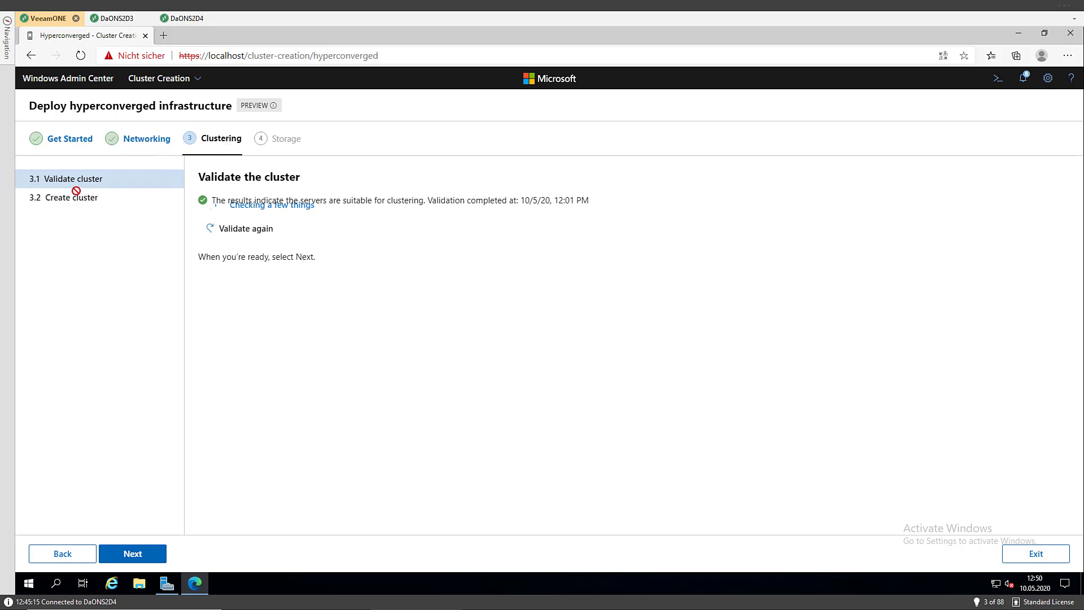
# Step forward to Create cluster, go back to Validate cluster, and rerun the validation
pyautogui.click(128, 561)
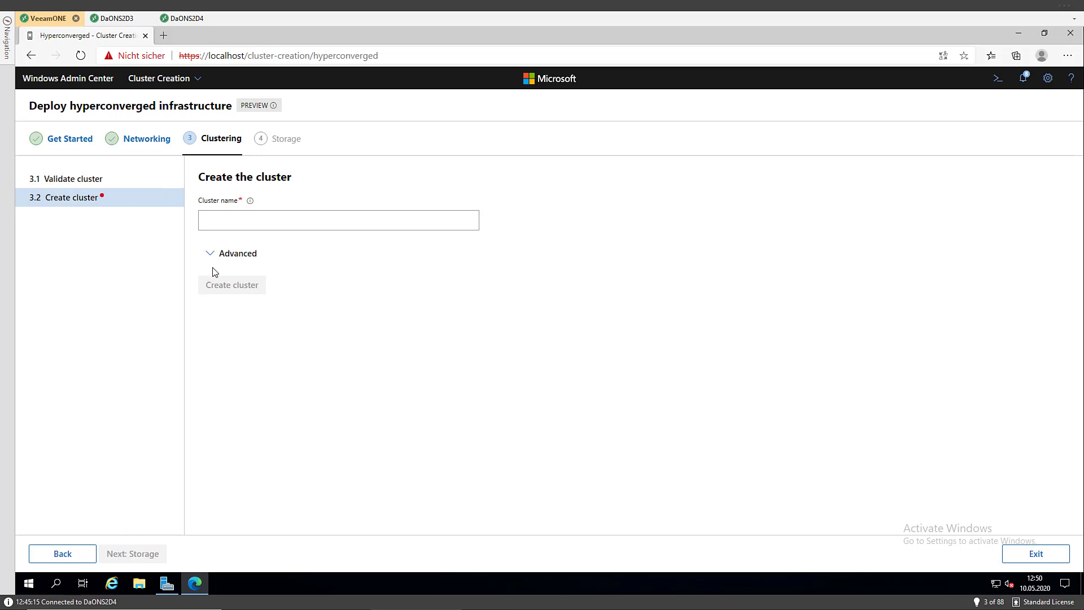
pyautogui.click(66, 554)
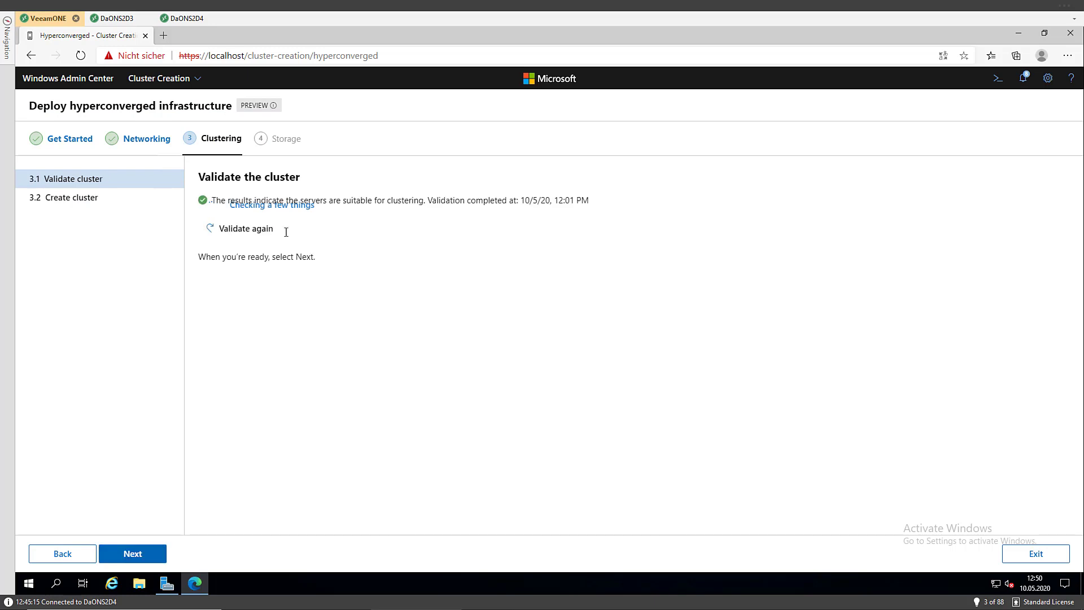
pyautogui.click(246, 231)
# Go to Create the cluster, name it DaONCluster2, and expand the Advanced options
pyautogui.click(146, 554)
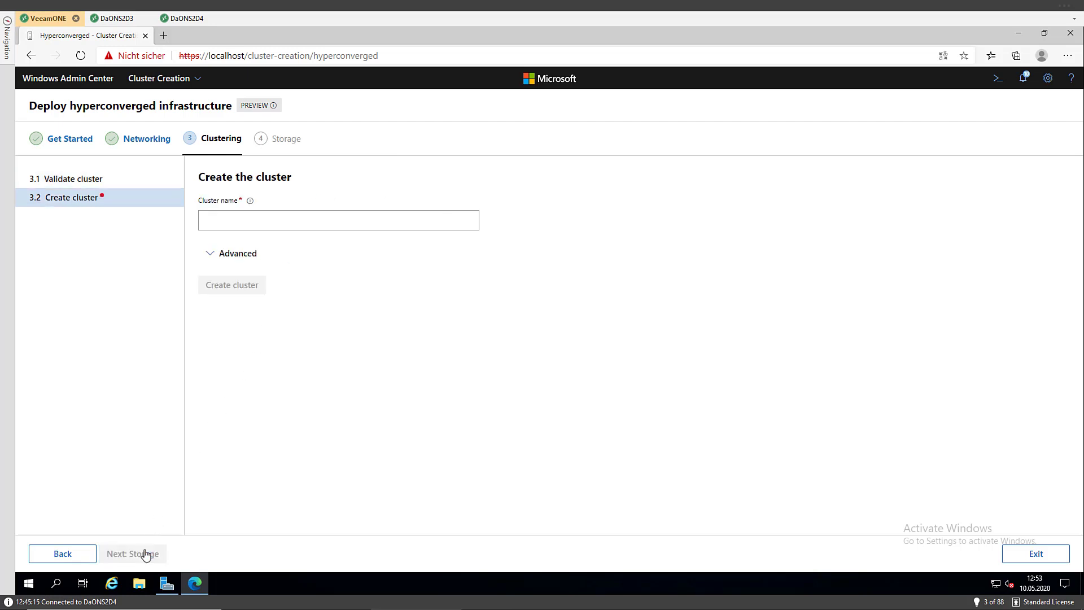
pyautogui.click(238, 219)
pyautogui.write('D')
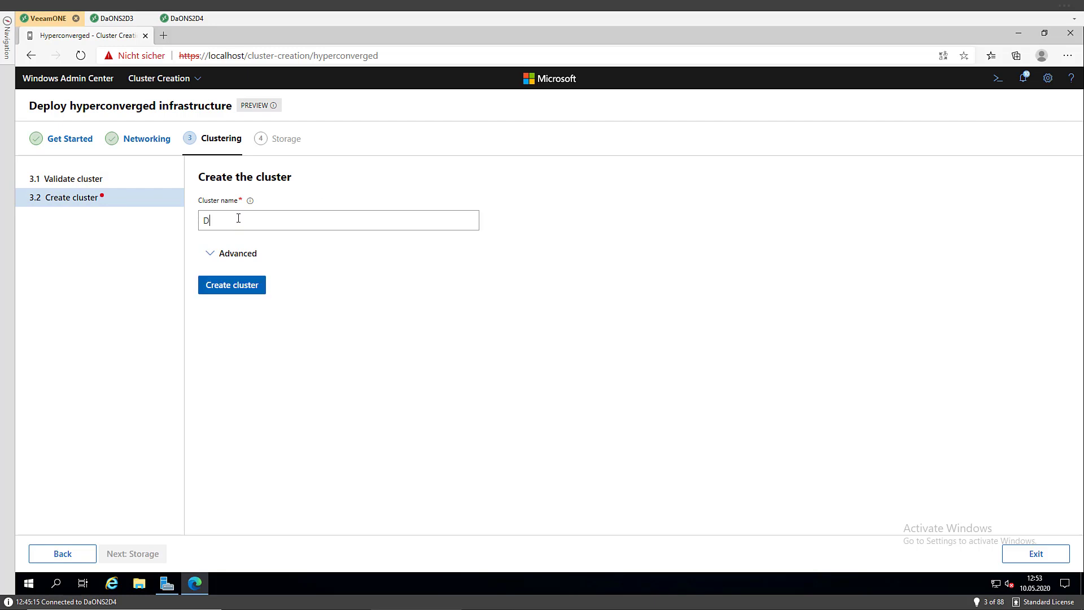
pyautogui.write('aONCluster2')
pyautogui.click(234, 255)
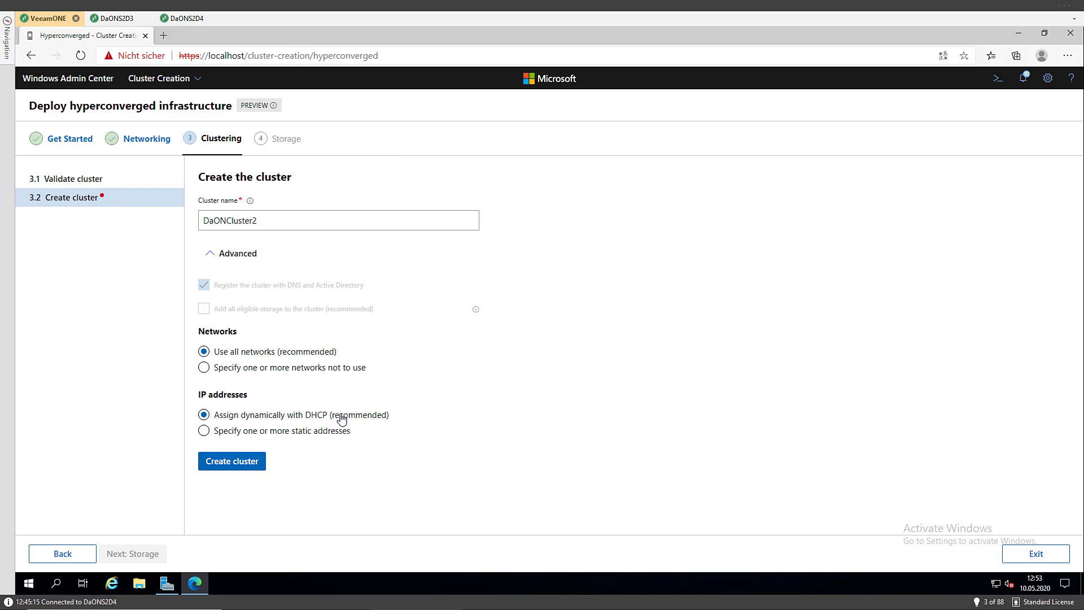
# Switch to static addressing and add 192.168.210.125 as the cluster IP address
pyautogui.click(204, 432)
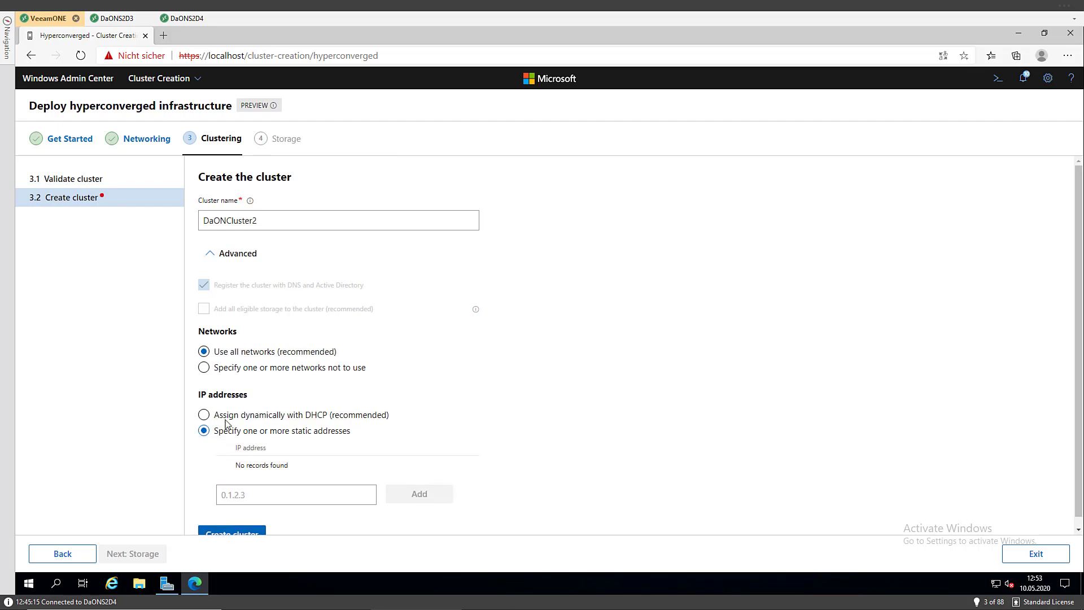
pyautogui.click(253, 499)
pyautogui.write('1')
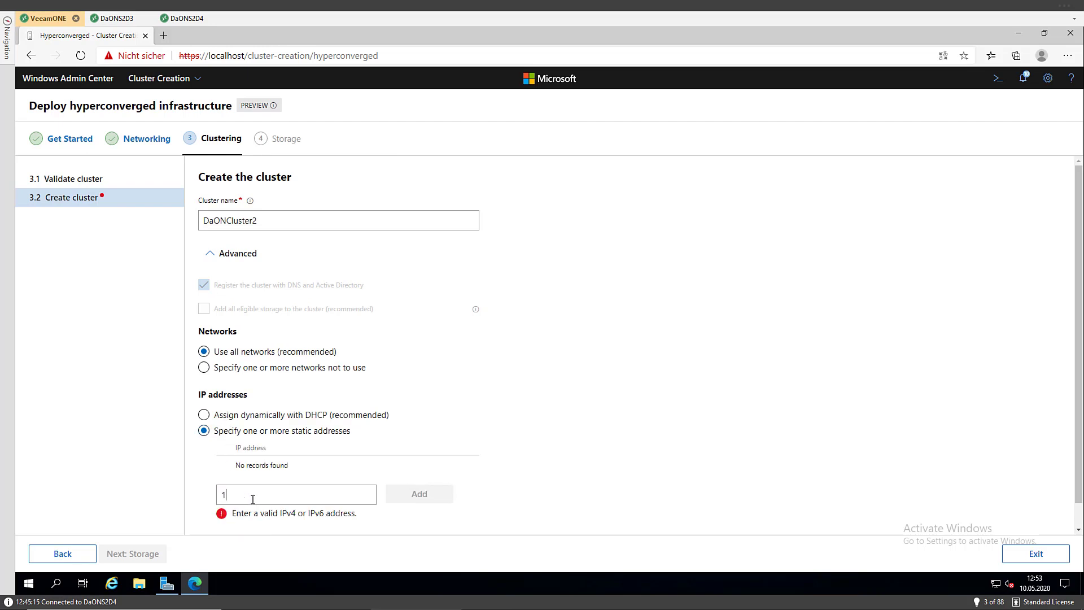
pyautogui.write('92.168.210.125')
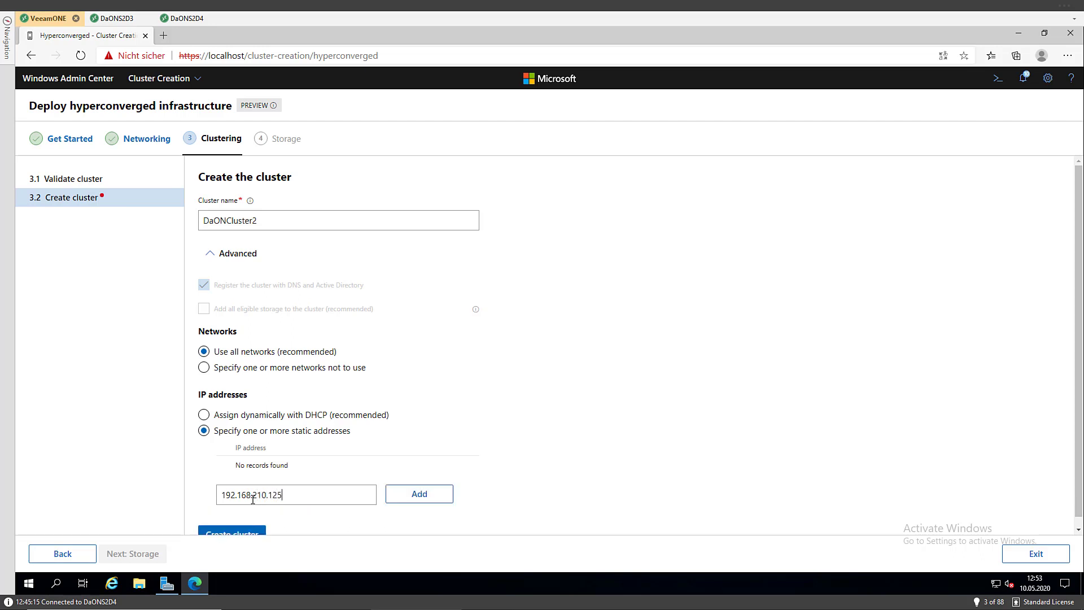
pyautogui.click(420, 499)
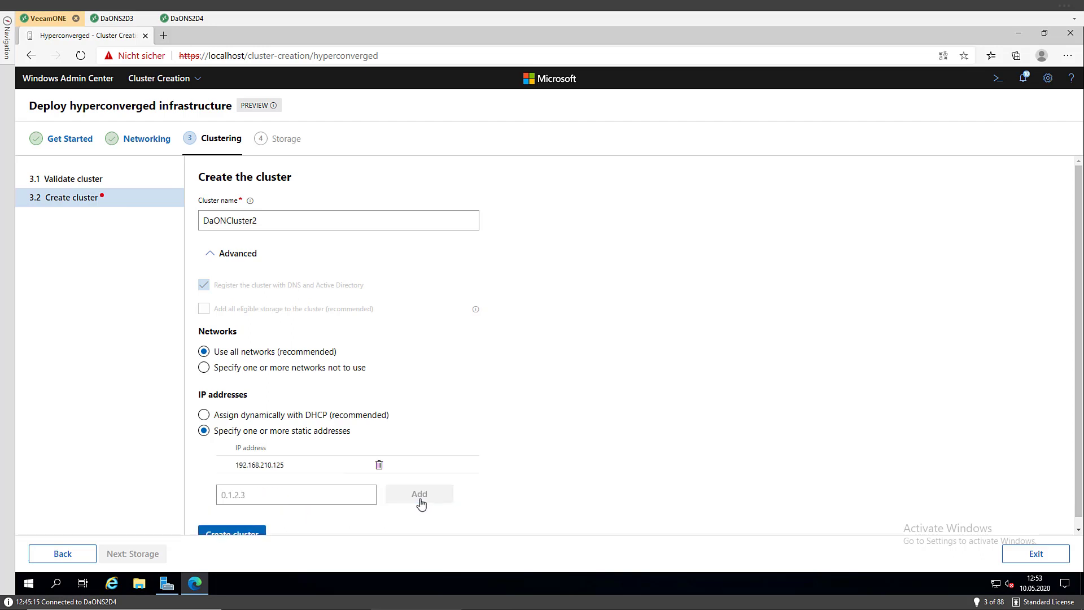
# Keep 'Use all networks' selected and start creating the cluster
pyautogui.scroll(-1, 250, 471)
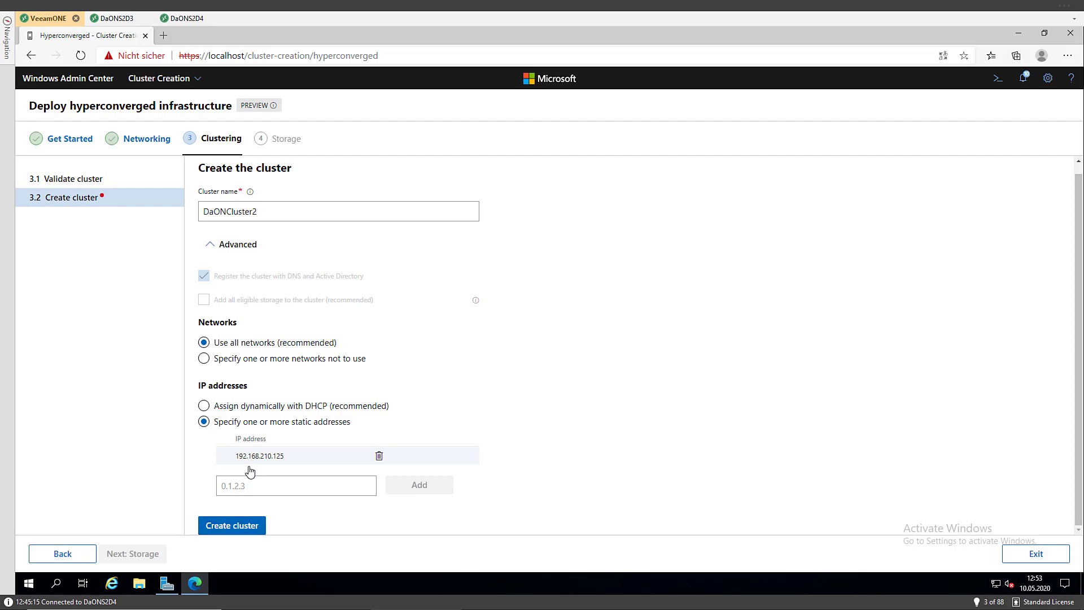
pyautogui.click(204, 359)
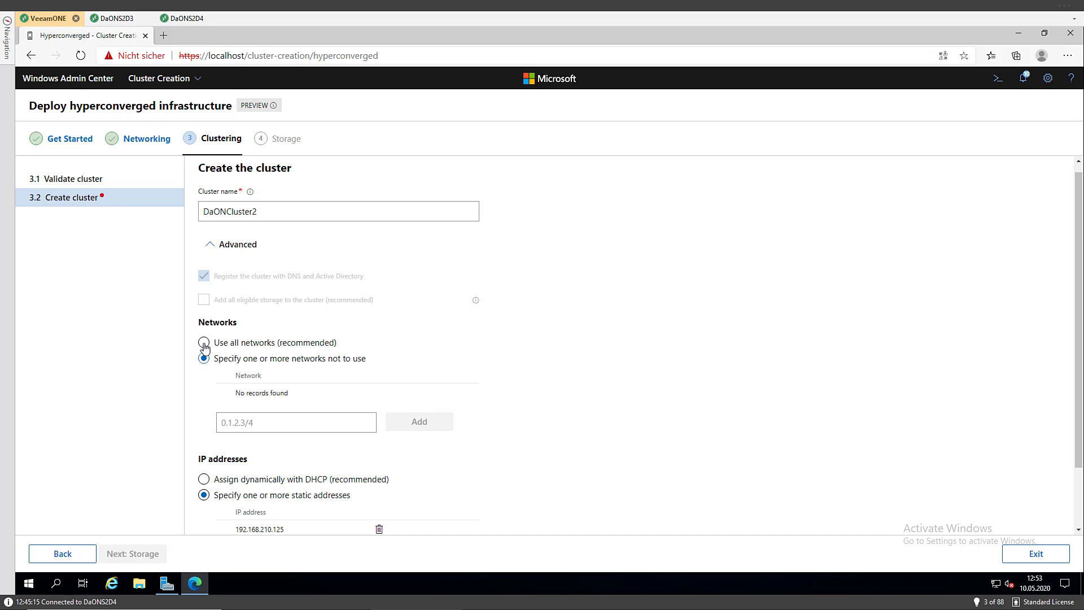
pyautogui.click(203, 344)
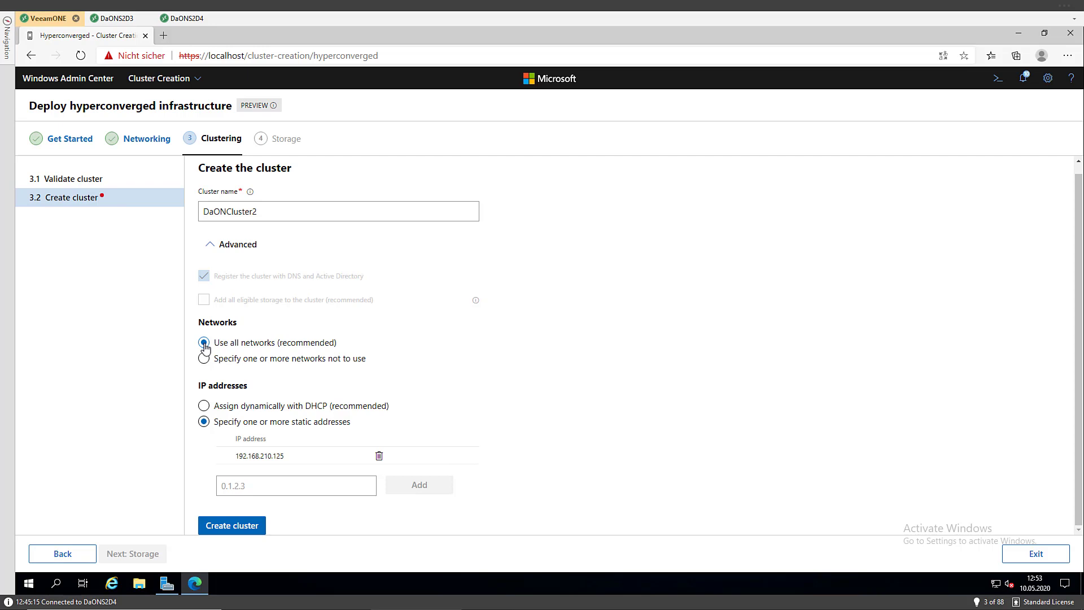
pyautogui.click(247, 526)
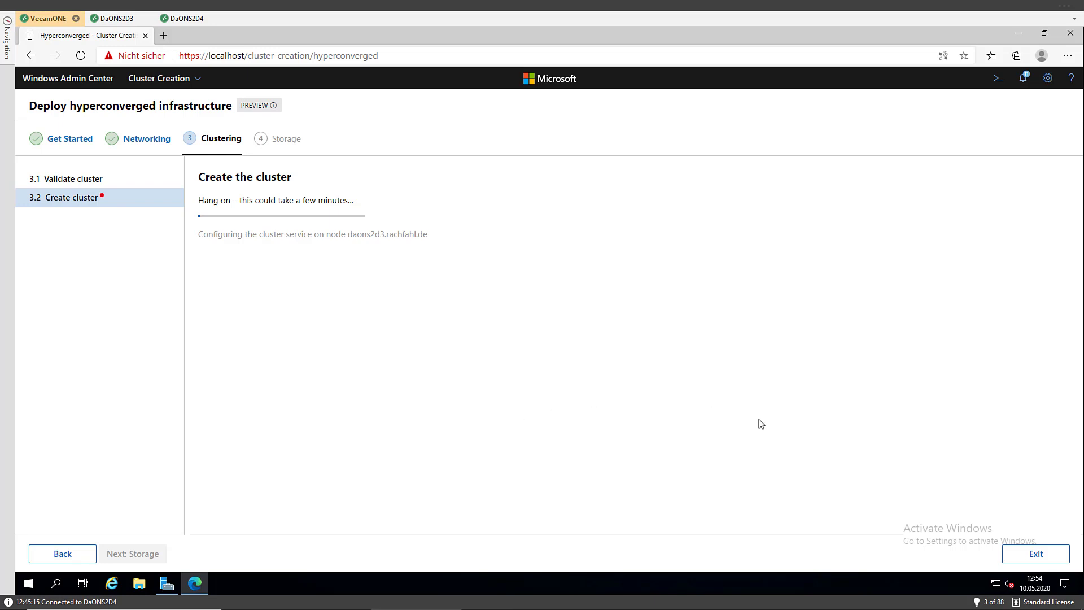
# Open the Notifications panel to watch DaONCluster2's creation progress
pyautogui.click(1023, 80)
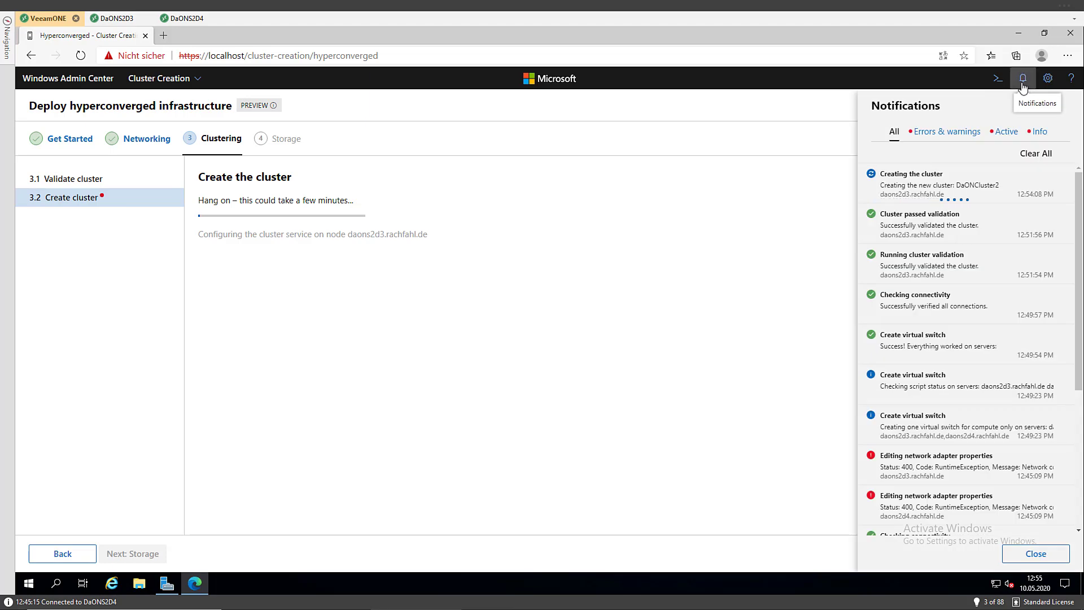
# Close the notifications and shut Hyper-V Manager on the DaONS2D3 server
pyautogui.click(1023, 80)
pyautogui.click(115, 19)
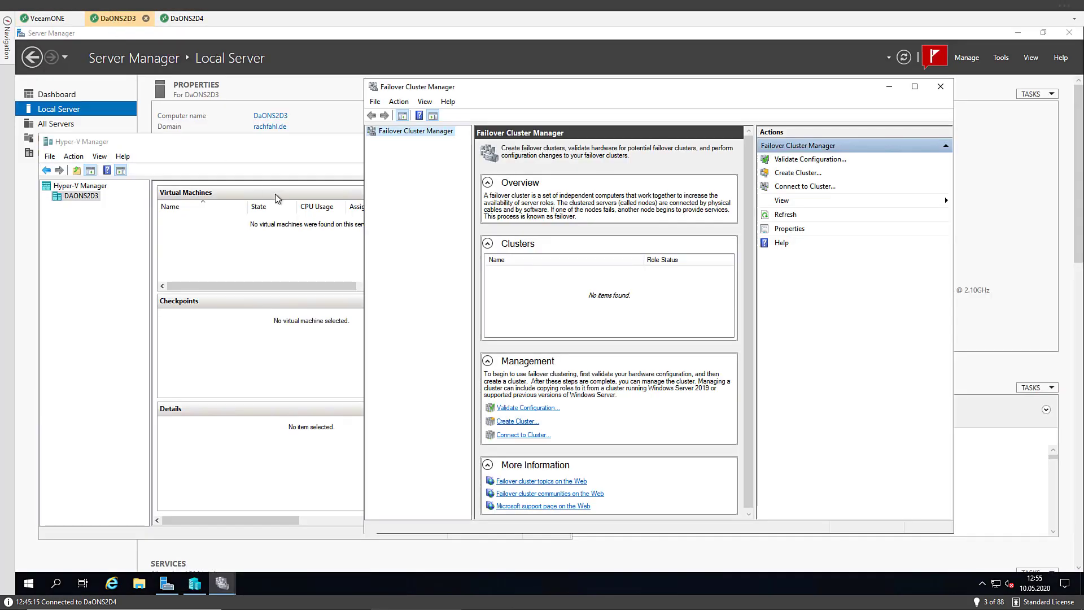
pyautogui.click(115, 285)
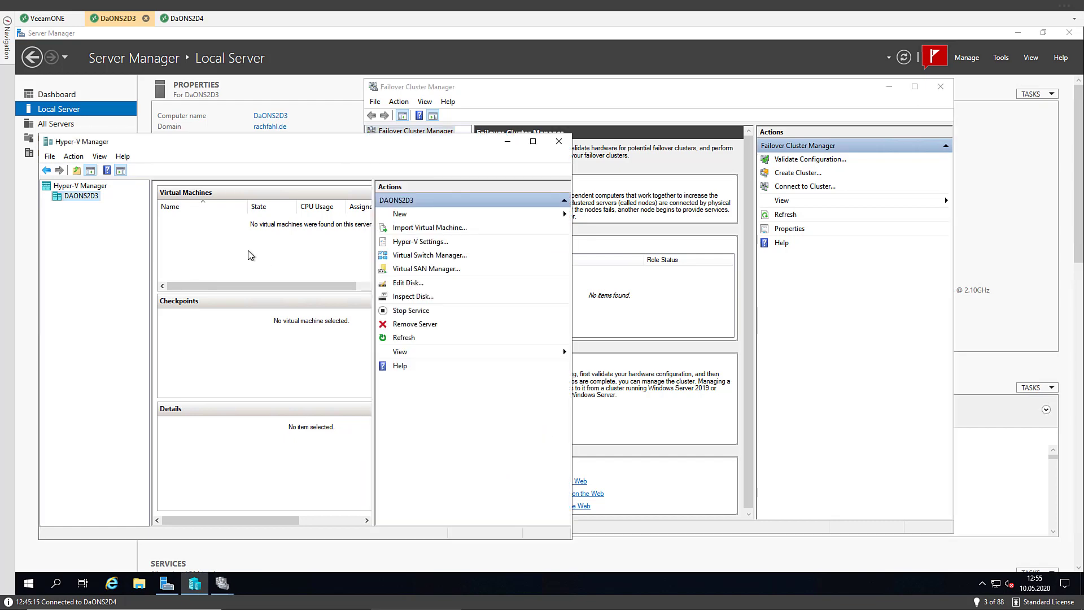
pyautogui.click(558, 144)
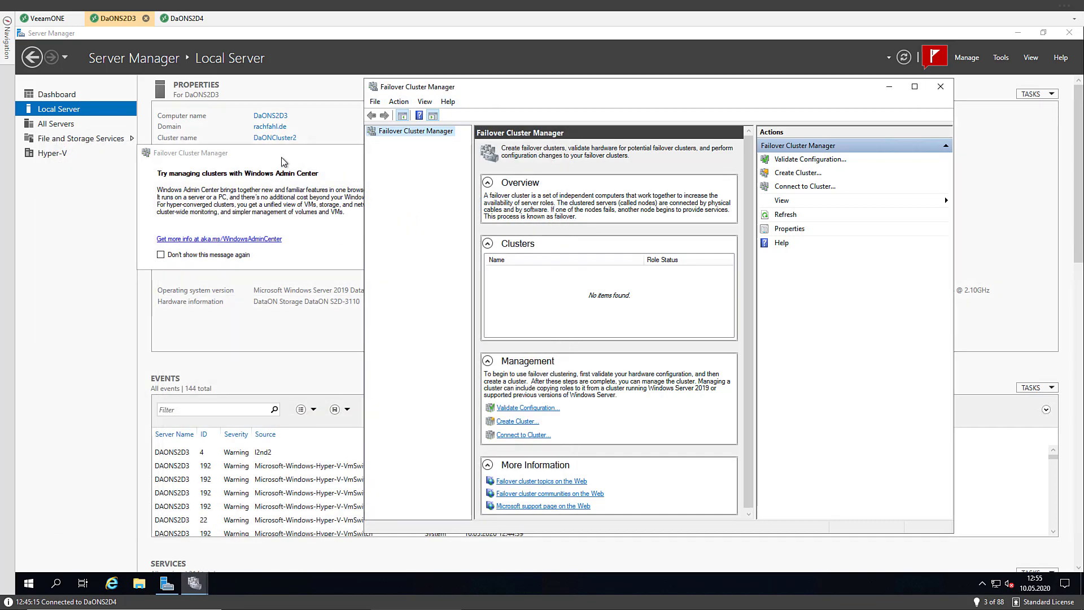
# Dismiss the Windows Admin Center prompt, close Failover Cluster Manager, and return to the wizard
pyautogui.click(286, 233)
pyautogui.click(409, 153)
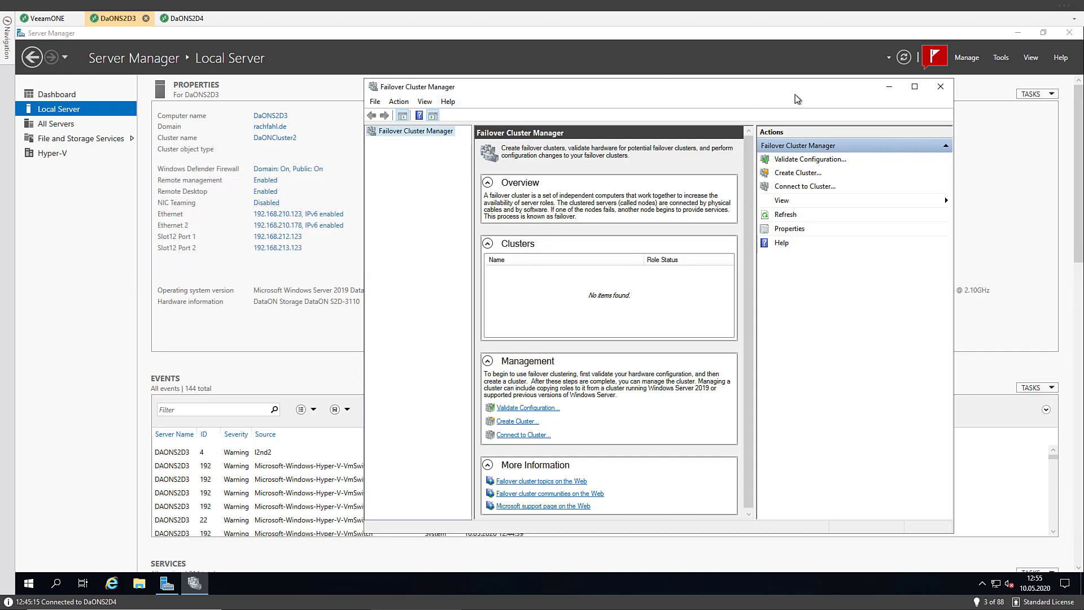
pyautogui.click(941, 86)
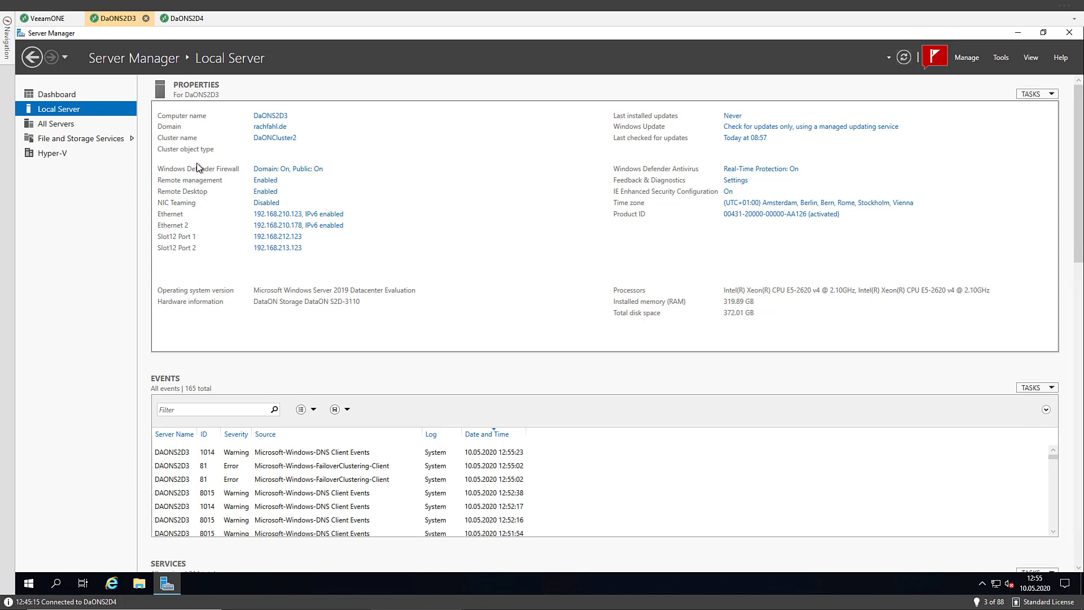
pyautogui.click(59, 19)
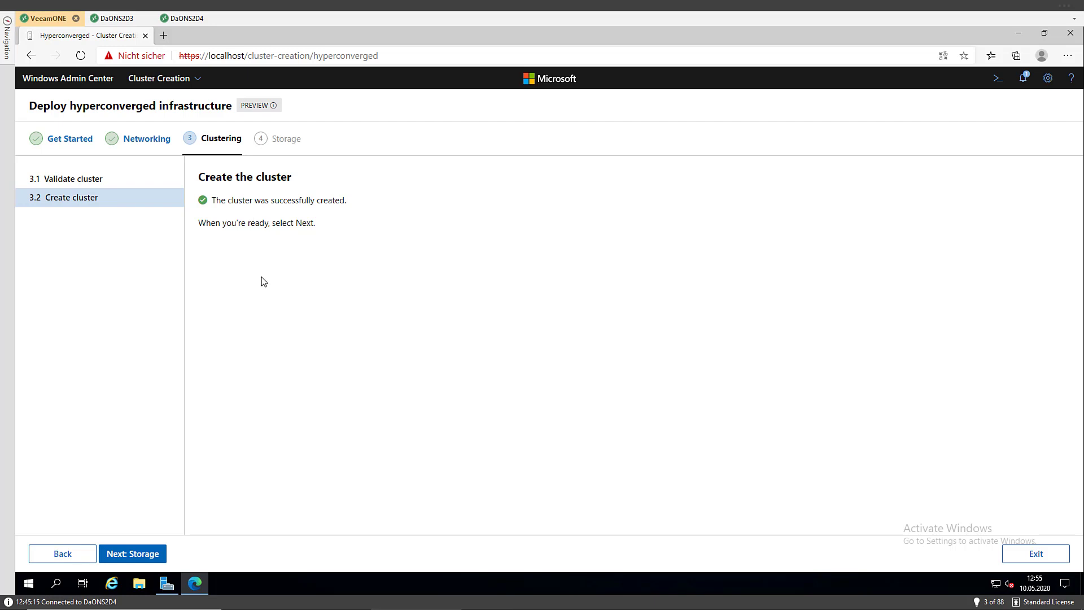
# Advance the wizard to the Storage step, then switch to DaONS2D3's Server Manager
pyautogui.click(126, 552)
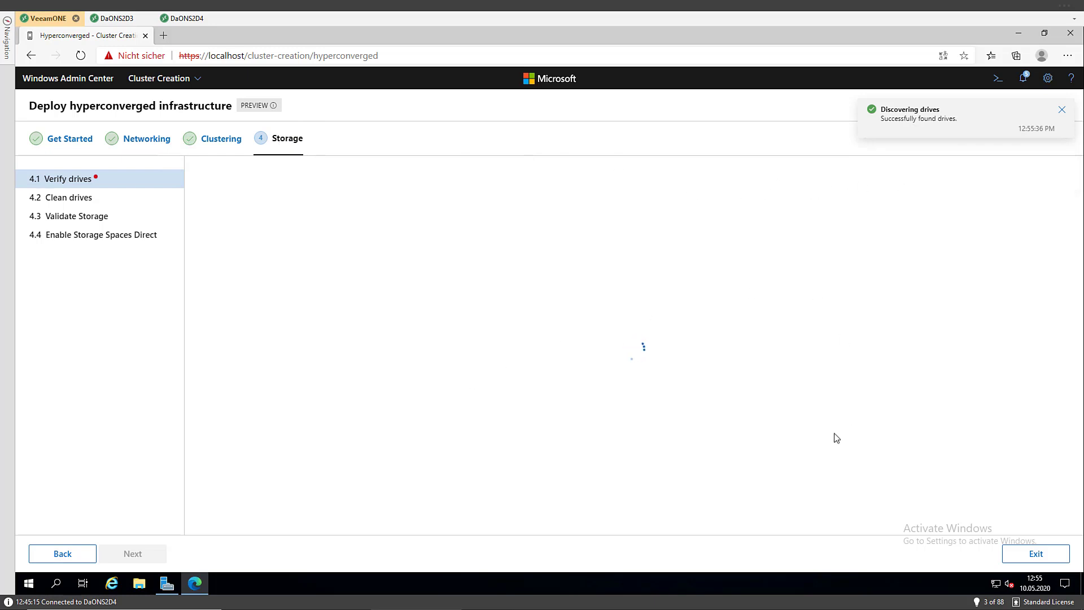
pyautogui.click(120, 18)
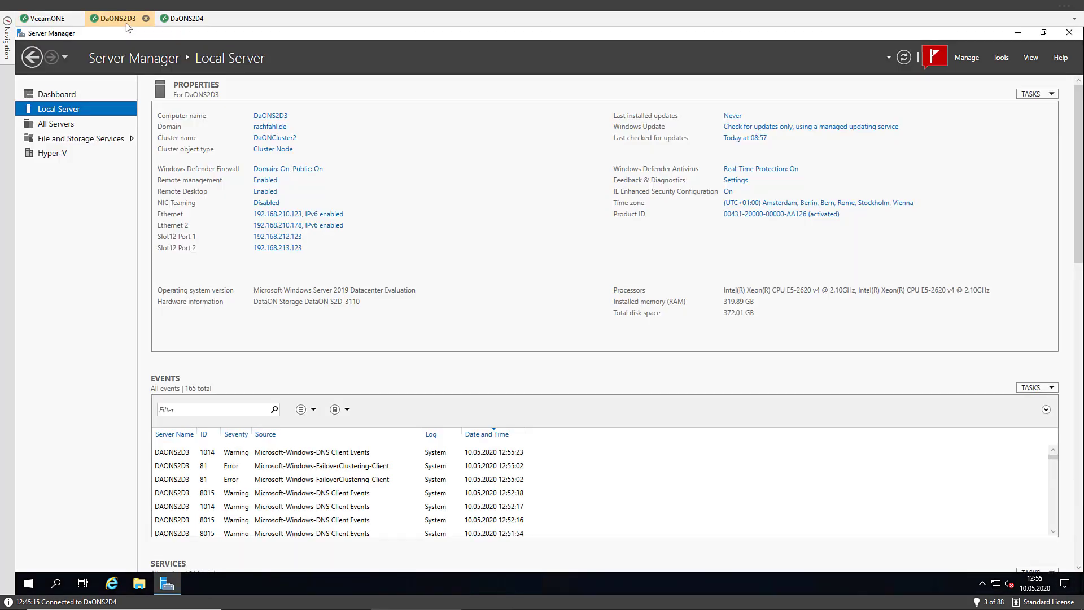
# Open DaONCluster2 in Failover Cluster Manager, check its three networks and two nodes, then minimize
pyautogui.click(278, 140)
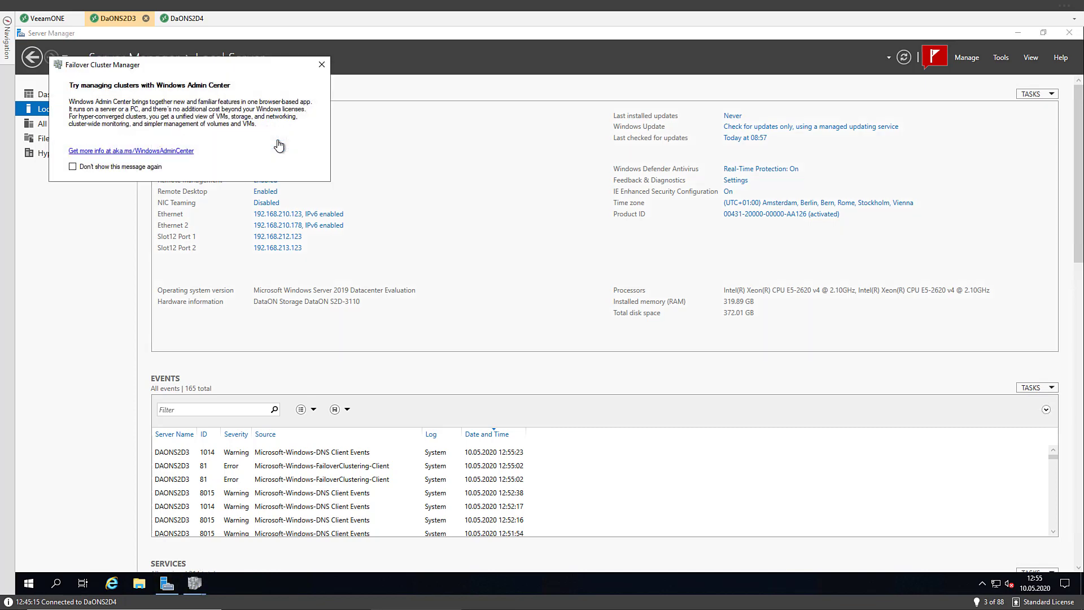
pyautogui.click(321, 66)
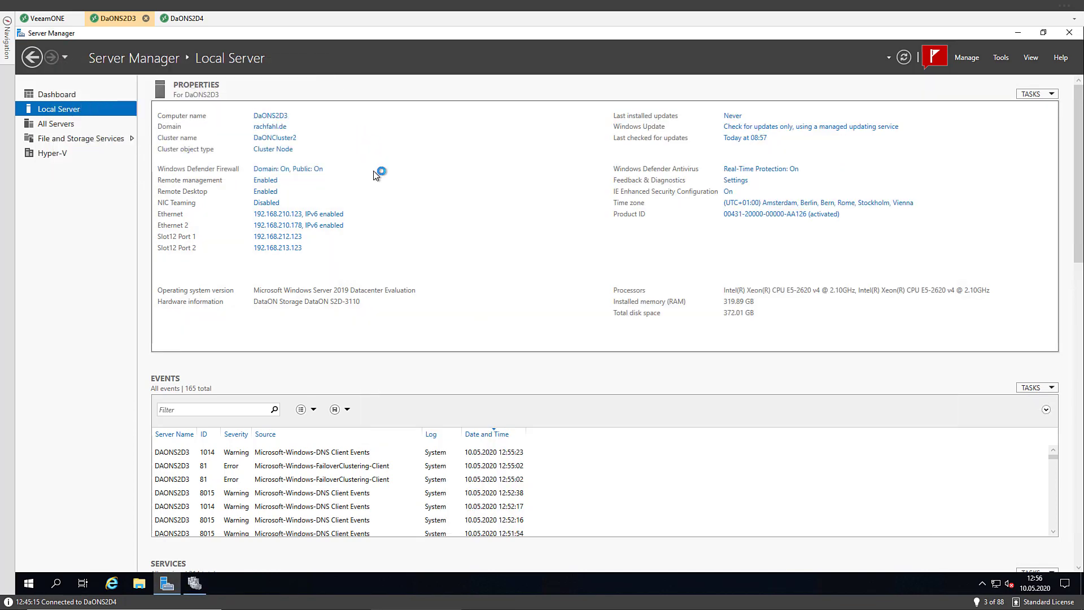
pyautogui.click(194, 583)
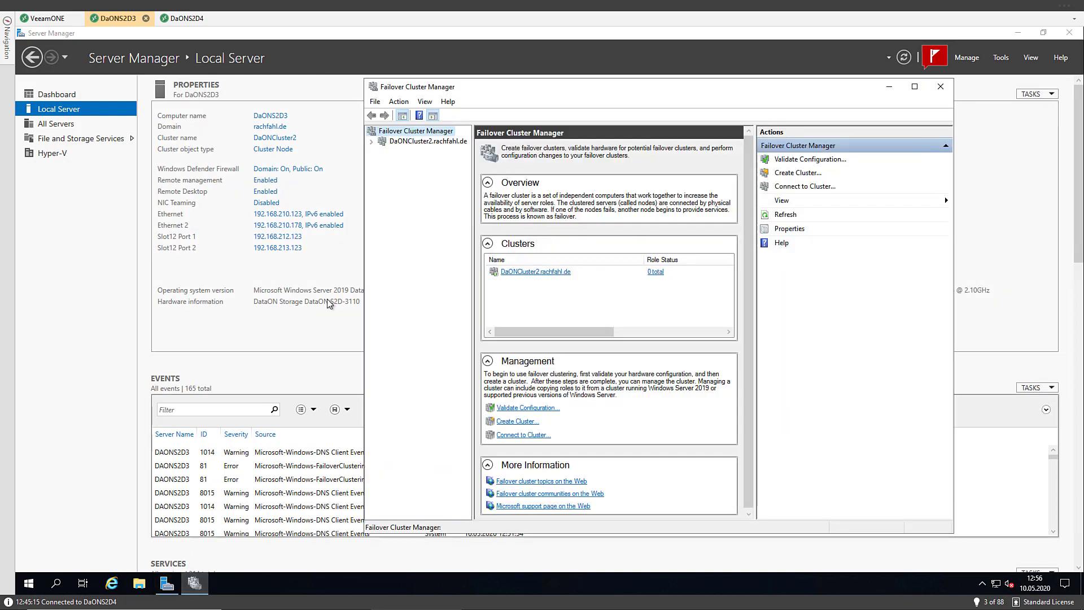
pyautogui.click(380, 145)
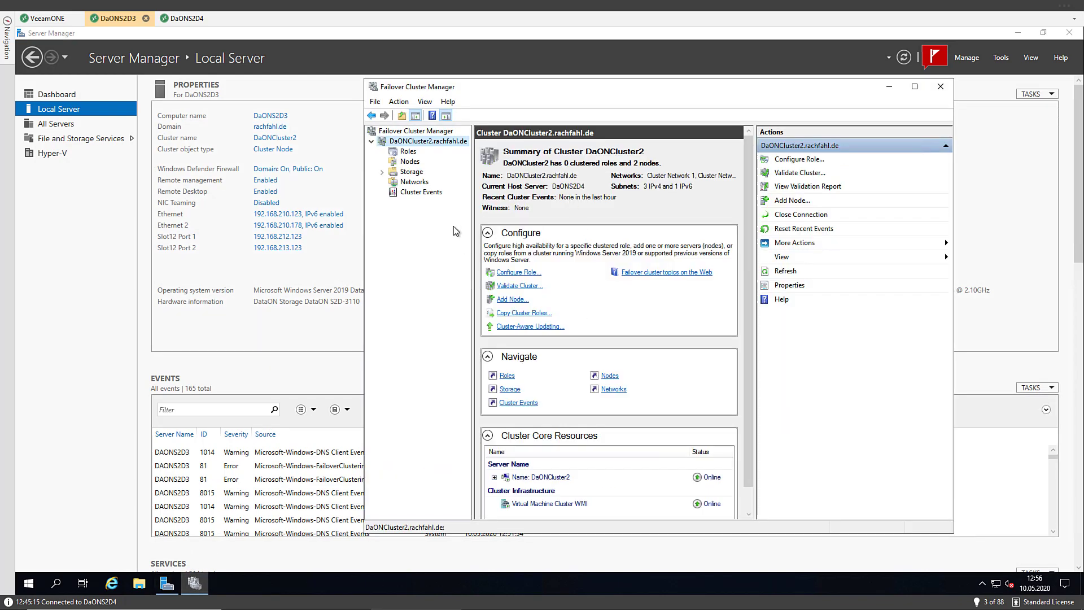
pyautogui.click(411, 183)
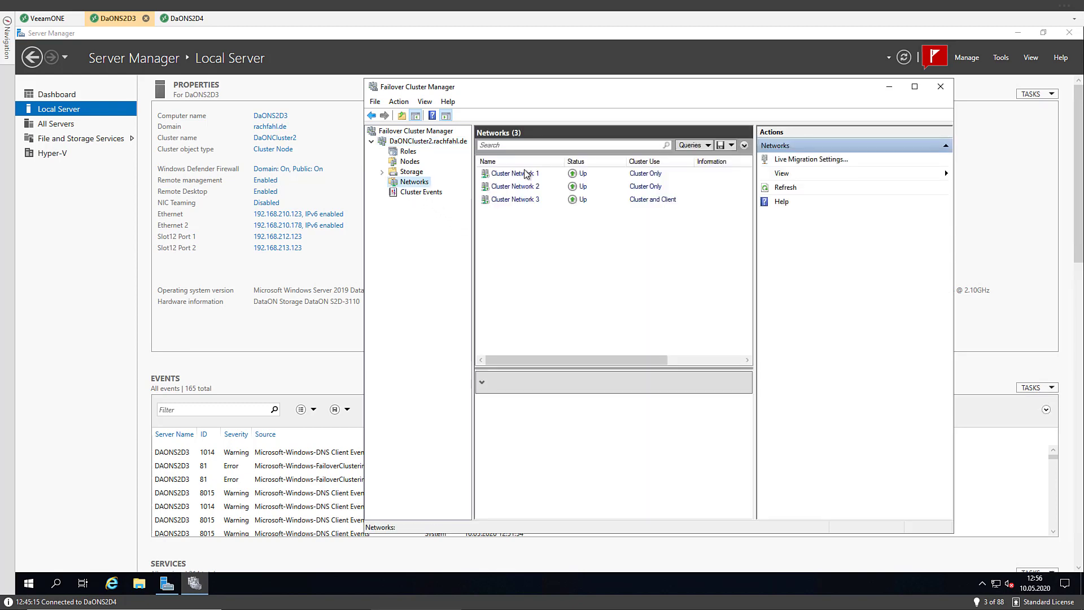
pyautogui.click(406, 161)
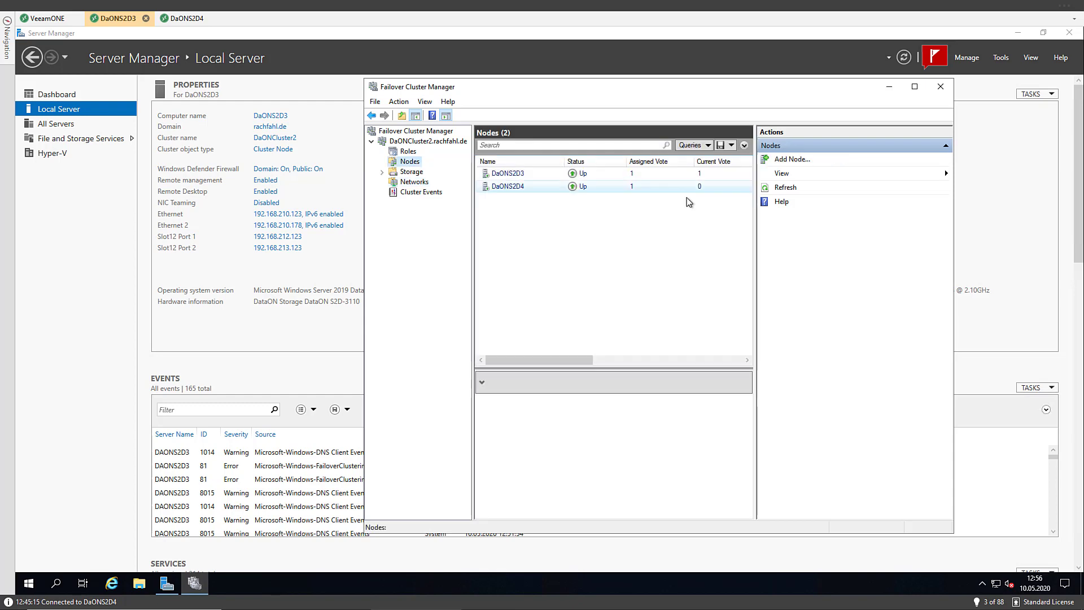
pyautogui.click(424, 142)
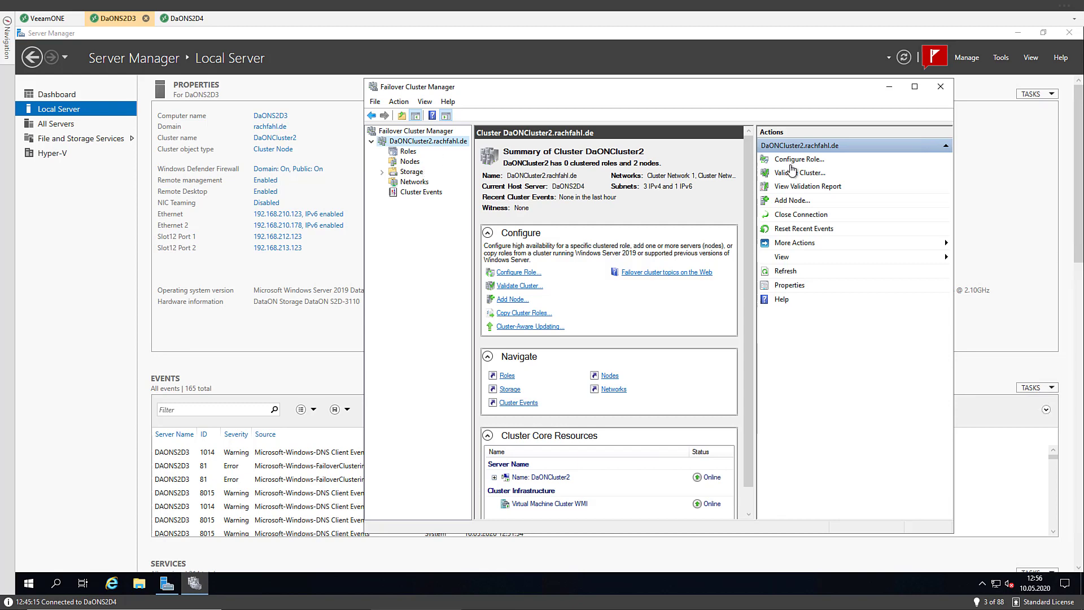
pyautogui.click(890, 88)
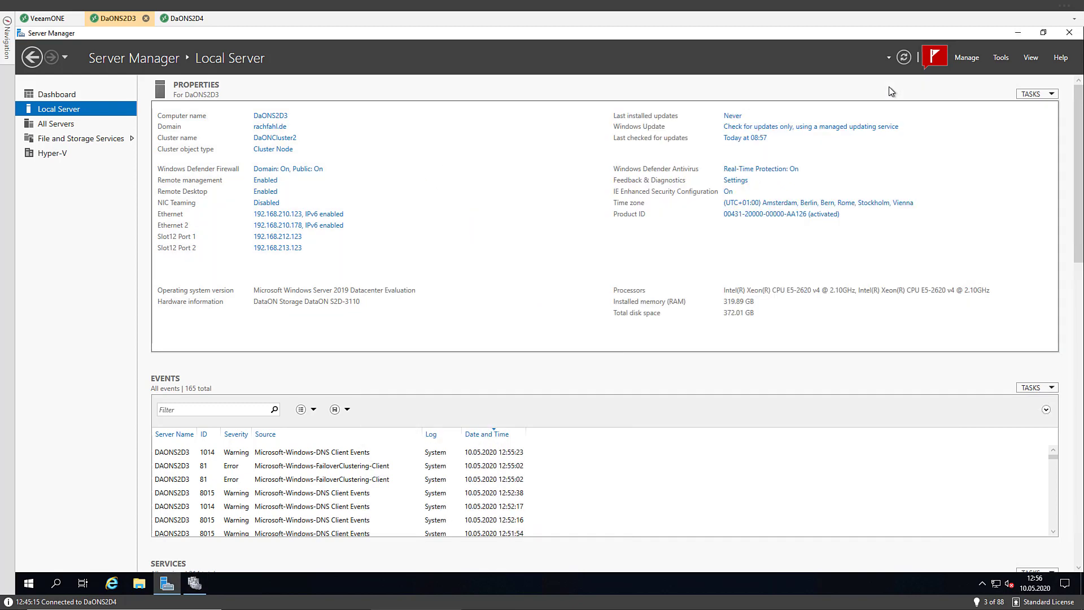
# Expand the SSD and NVMe drive groups on daons2d4 and daons2d3, confirm all 18 are OK, and continue
pyautogui.click(46, 22)
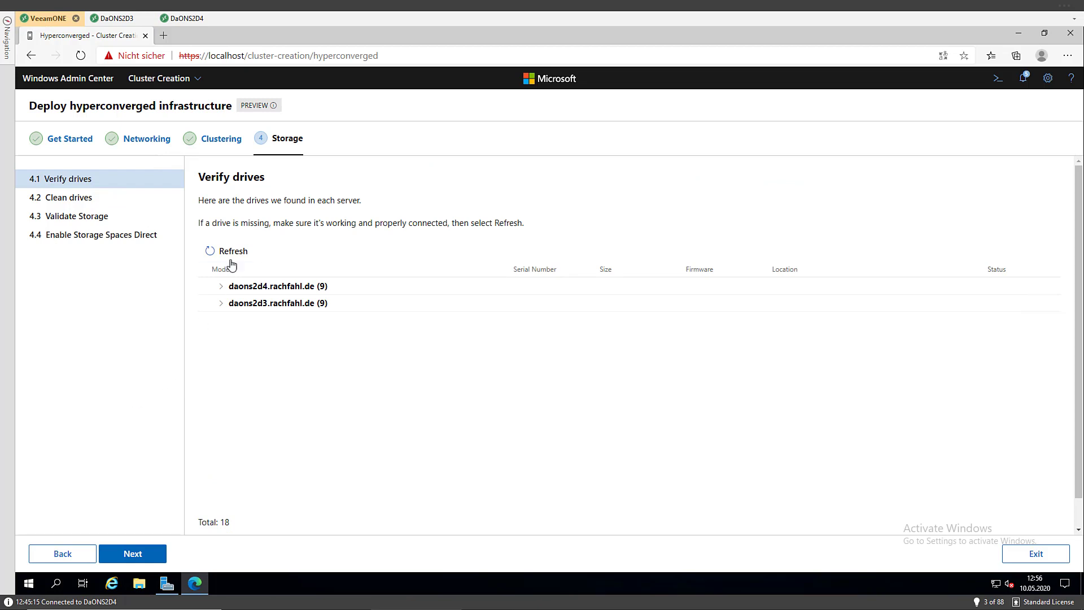
pyautogui.click(221, 287)
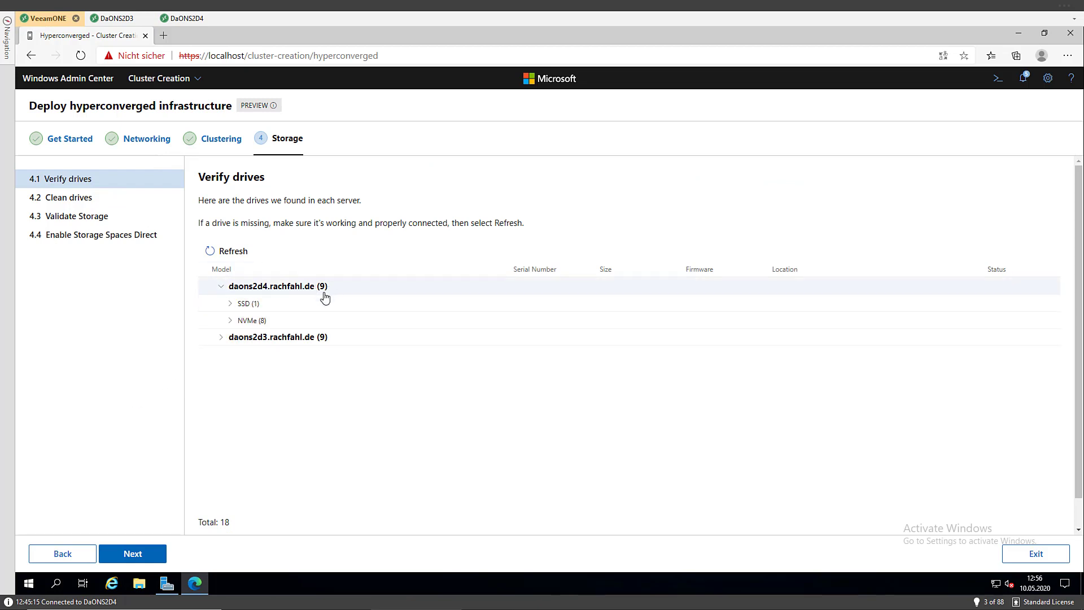
pyautogui.click(221, 339)
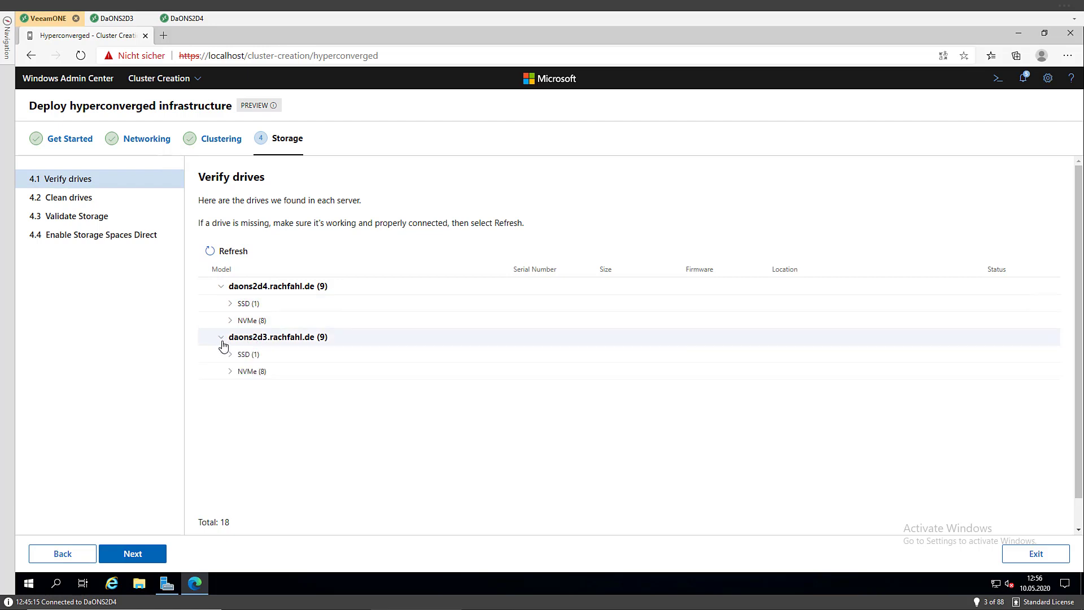
pyautogui.click(230, 306)
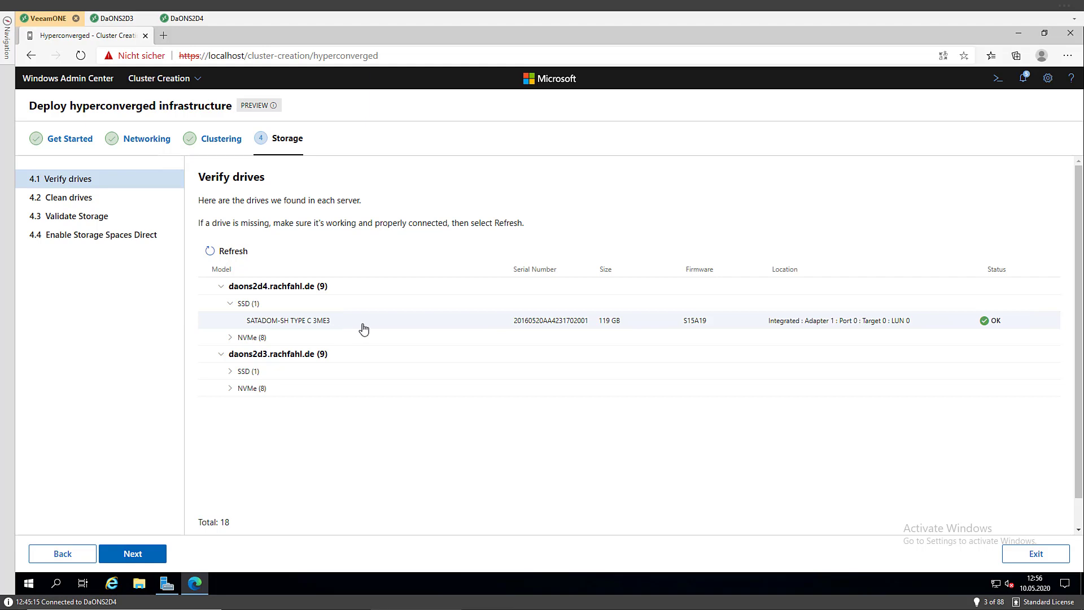
pyautogui.click(229, 339)
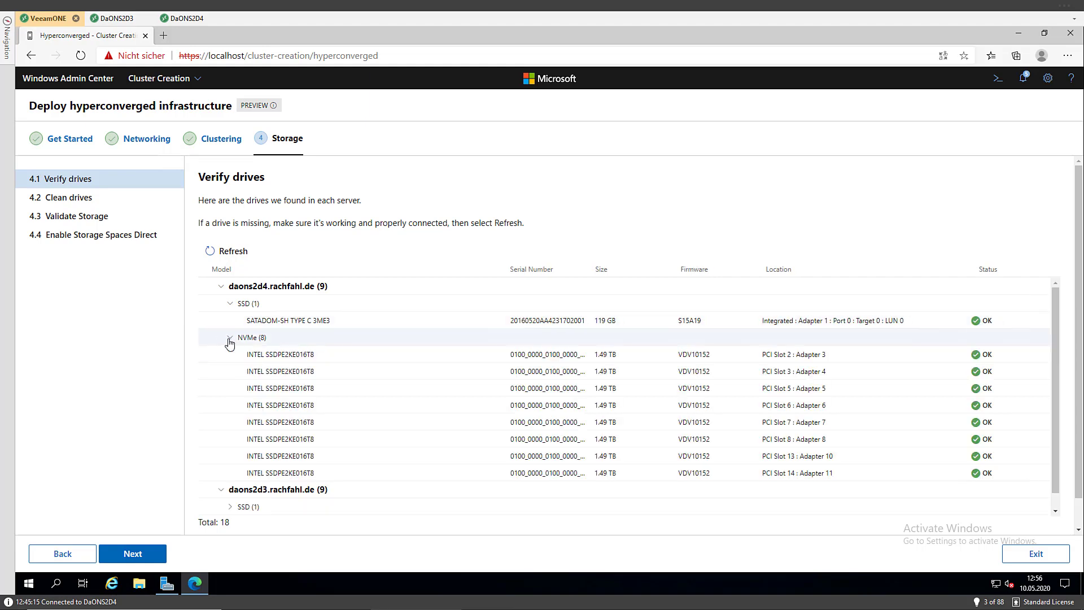
pyautogui.scroll(-1, 231, 507)
pyautogui.click(232, 491)
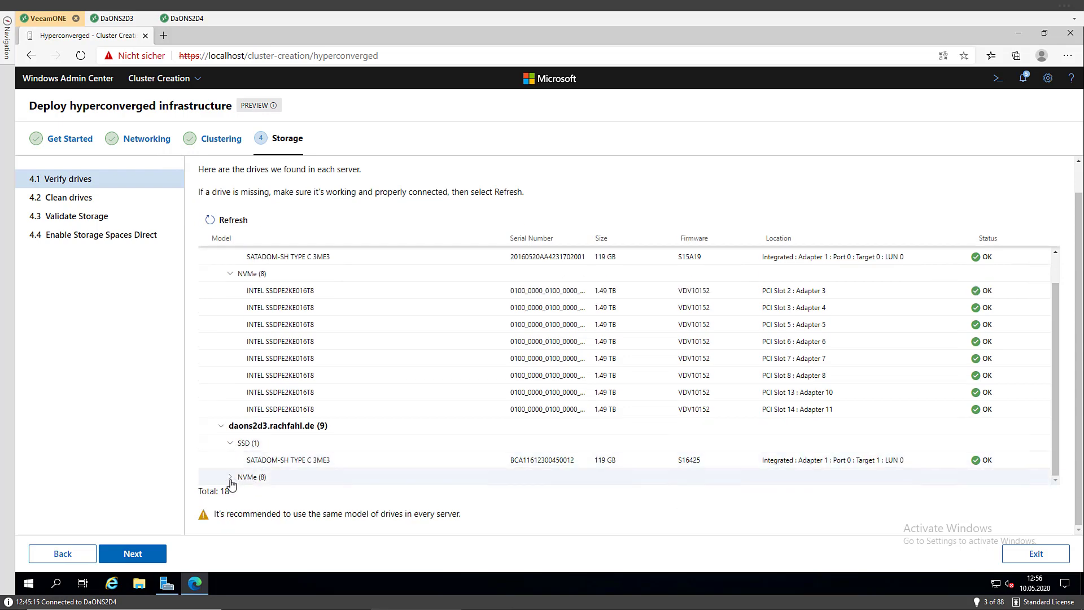
pyautogui.click(230, 478)
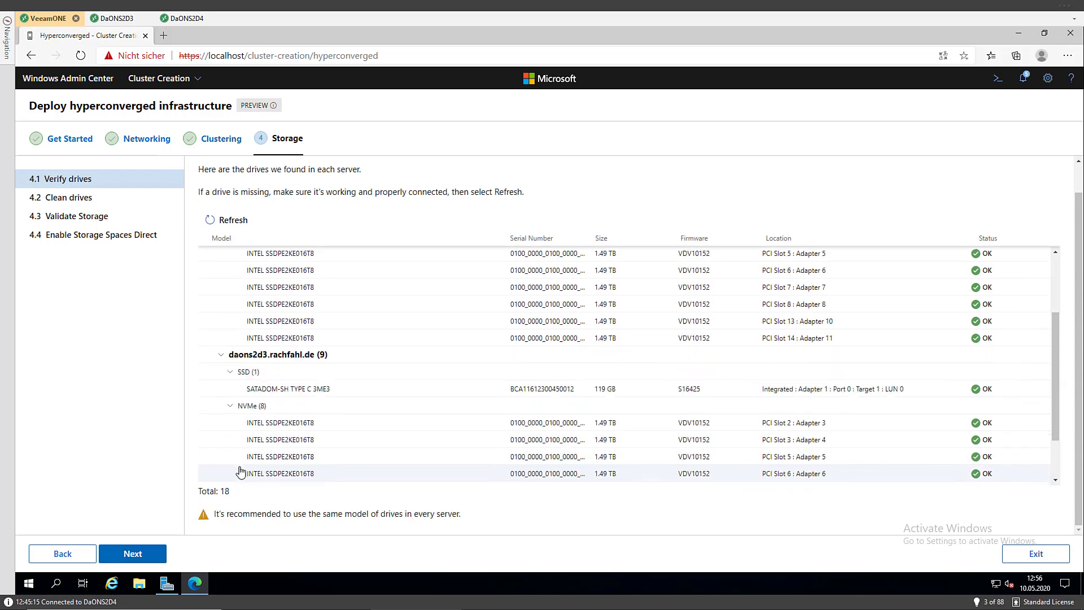
pyautogui.scroll(10, 241, 469)
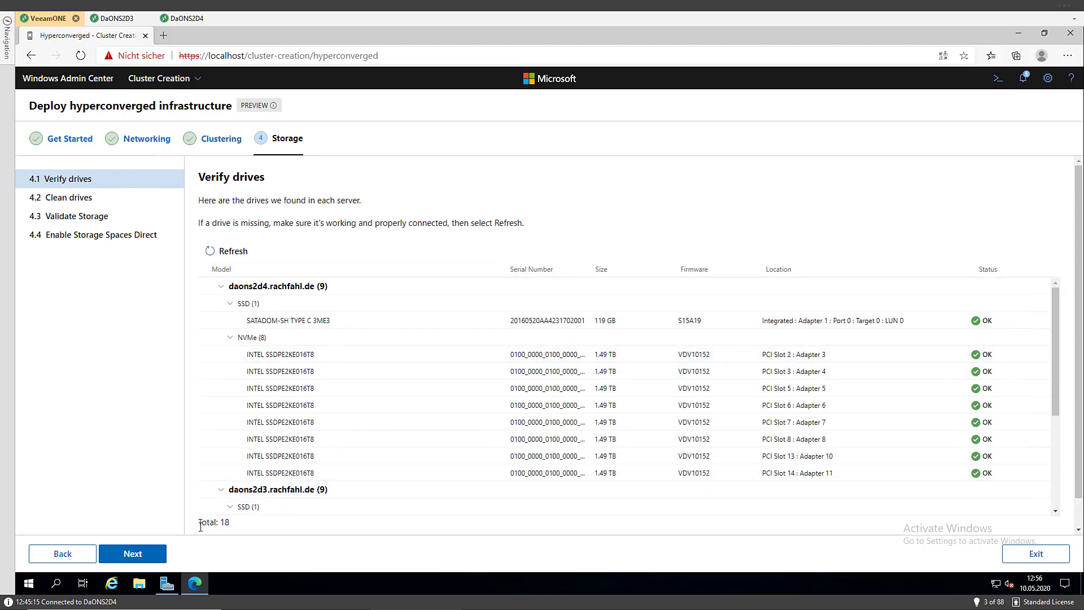
pyautogui.scroll(-3, 337, 386)
pyautogui.scroll(-3, 337, 386)
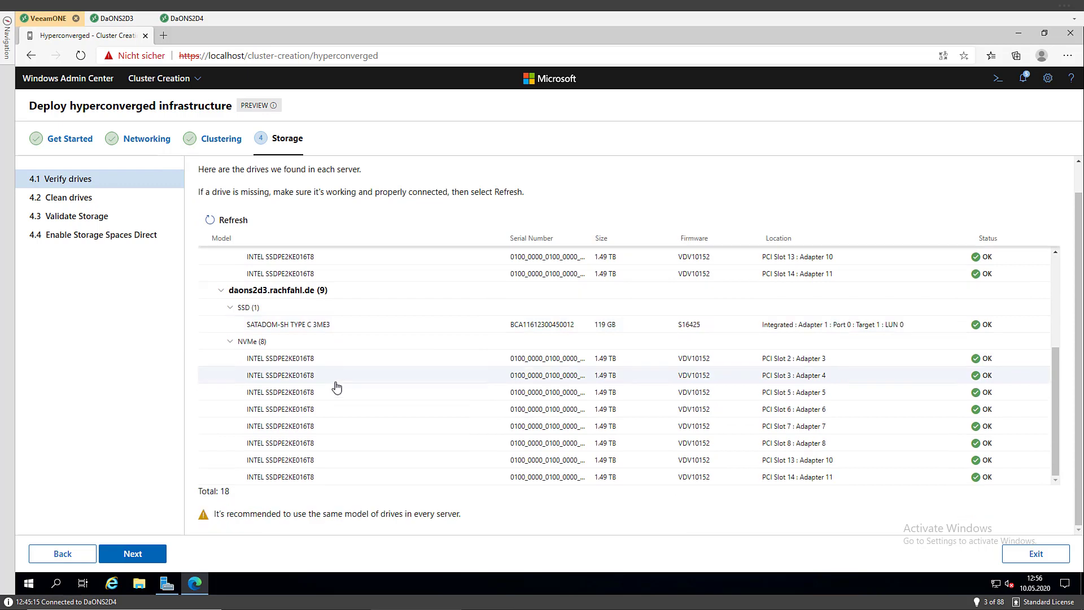
pyautogui.click(150, 553)
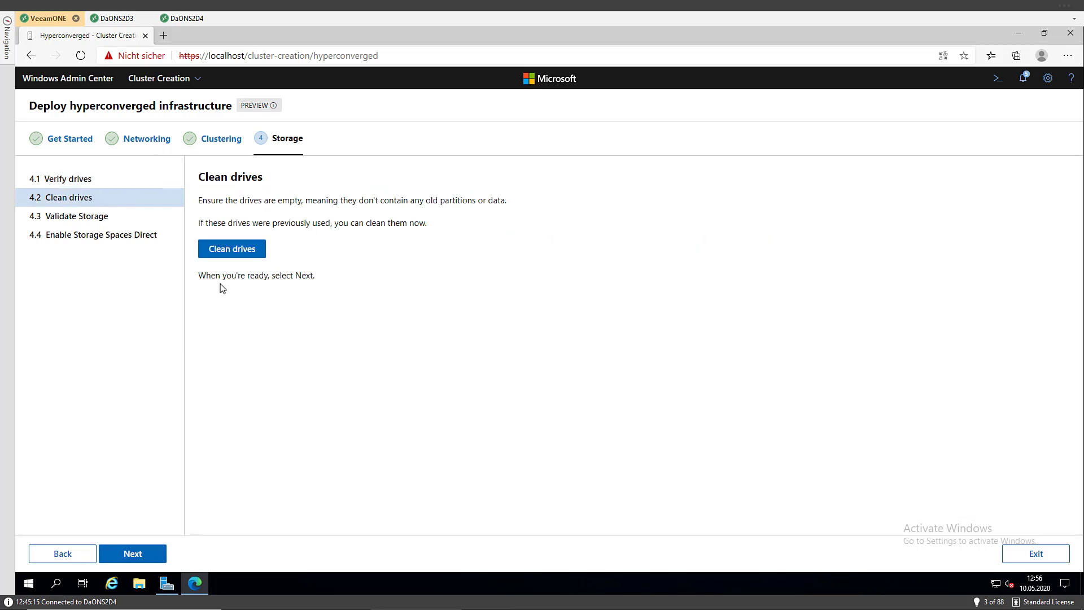
# Confirm cleaning and resetting the drives on both servers, then go to DaONS2D3's Server Manager
pyautogui.click(236, 259)
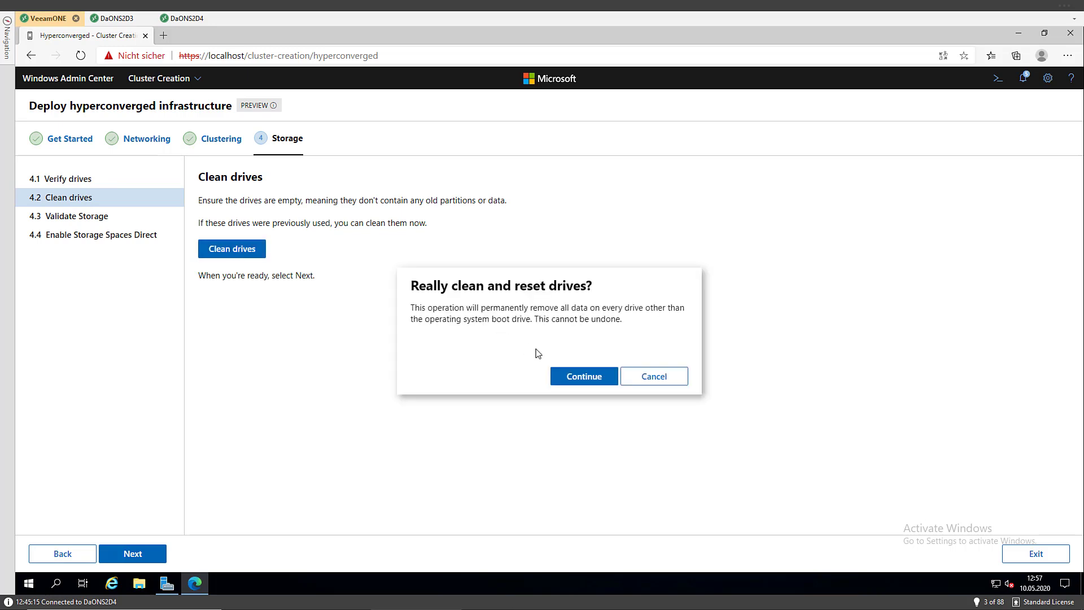
pyautogui.click(584, 376)
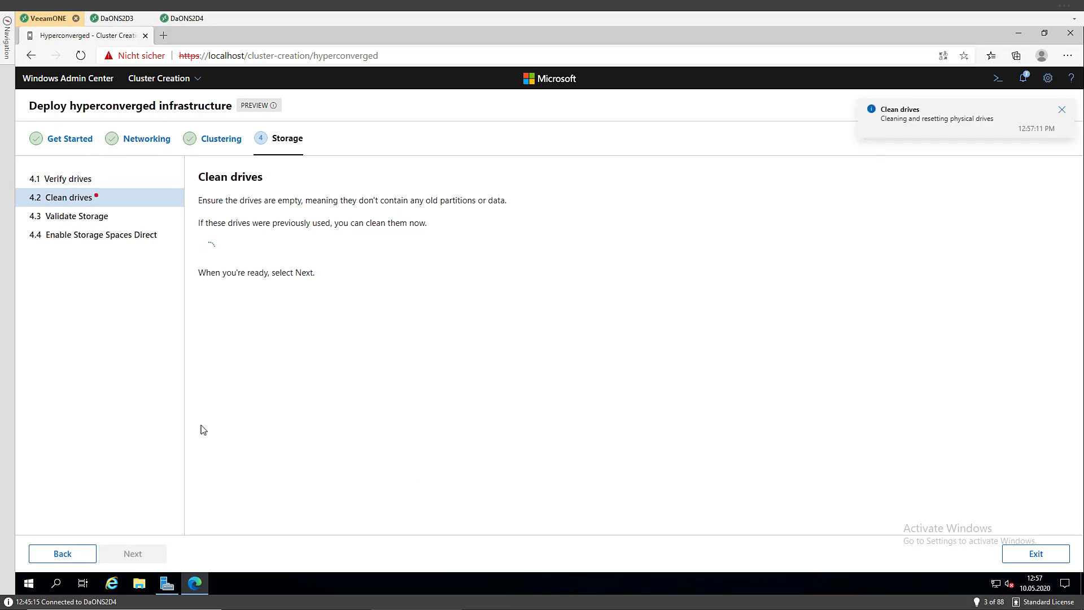
pyautogui.click(117, 19)
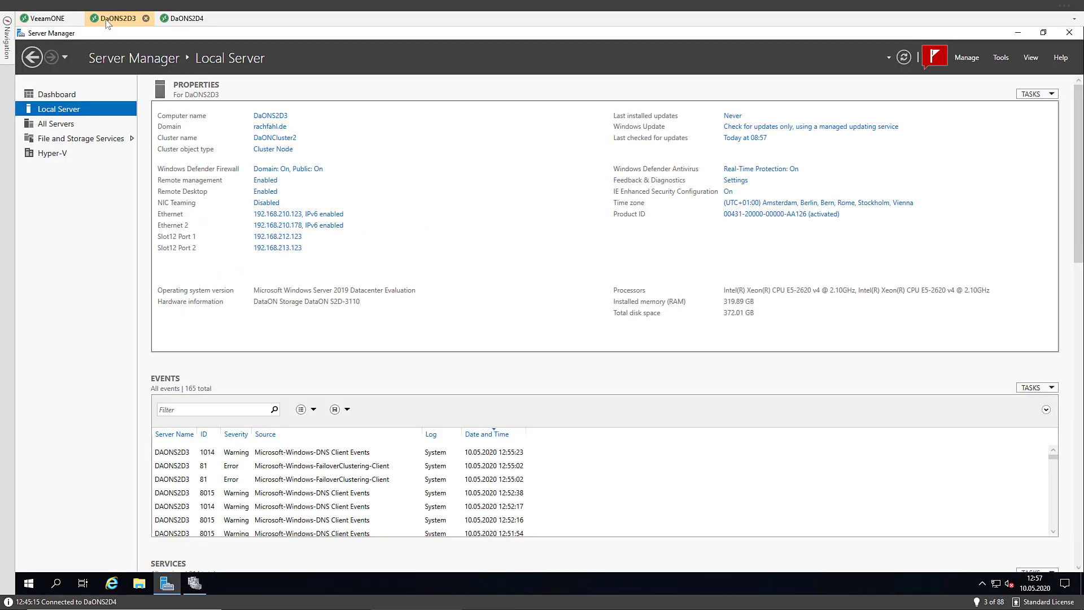
# Launch Windows PowerShell ISE as administrator from the Start menu
pyautogui.click(28, 583)
pyautogui.rightClick(334, 269)
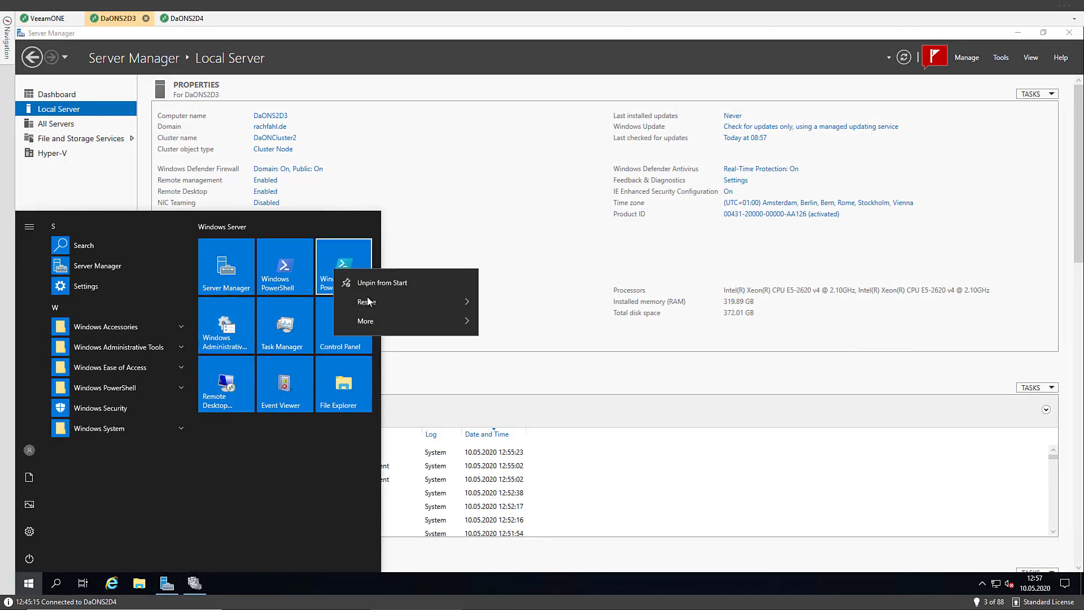
pyautogui.moveTo(389, 321)
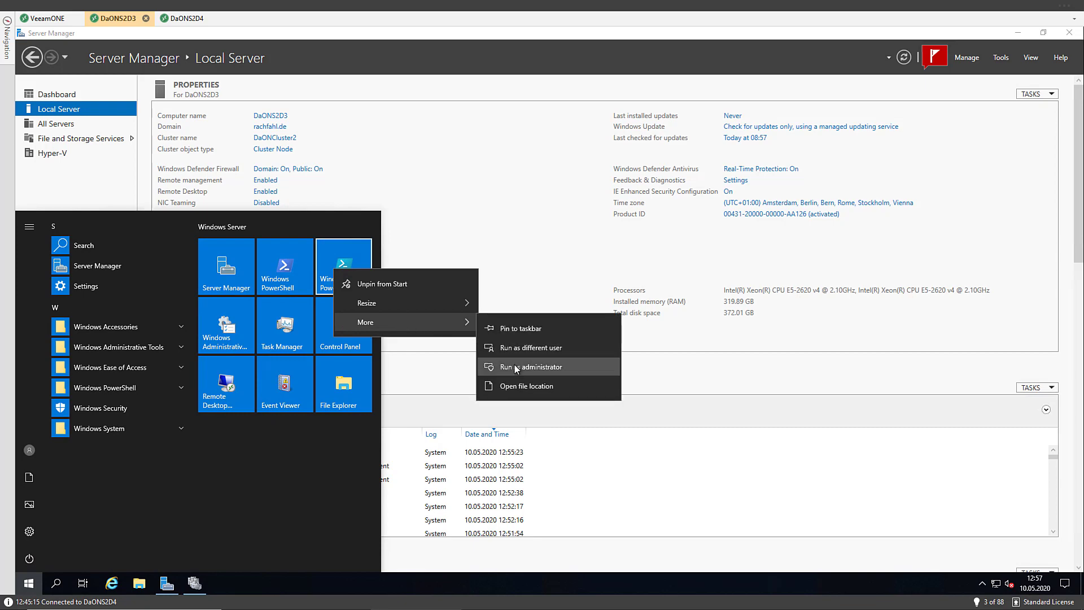
pyautogui.click(513, 363)
pyautogui.click(498, 374)
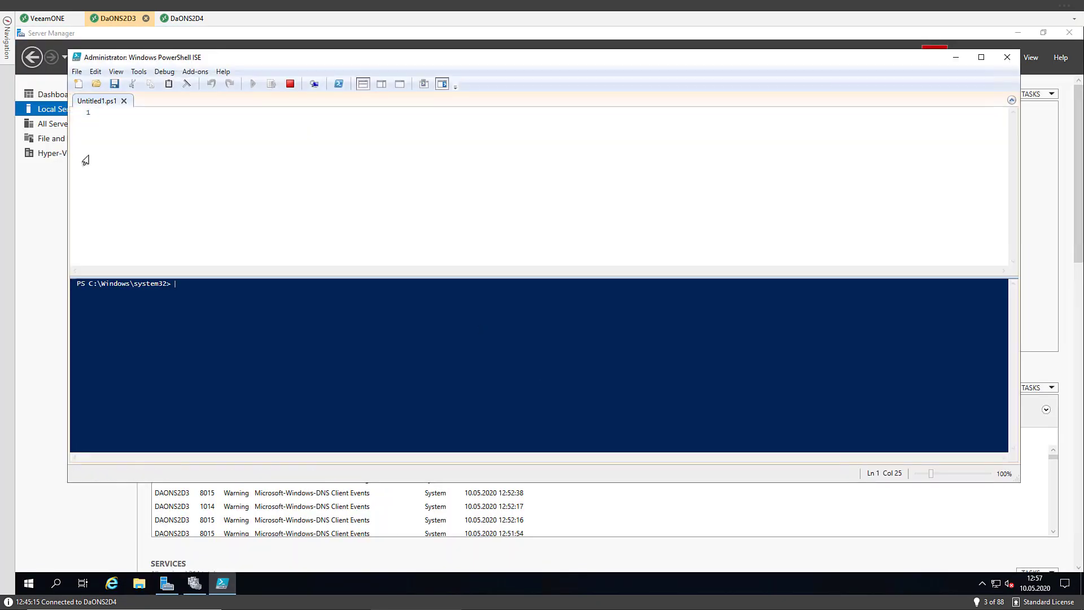
# Open Destroy-Spaces.ps1, select its lines 2–15, and return to the VeeamONE session
pyautogui.click(96, 83)
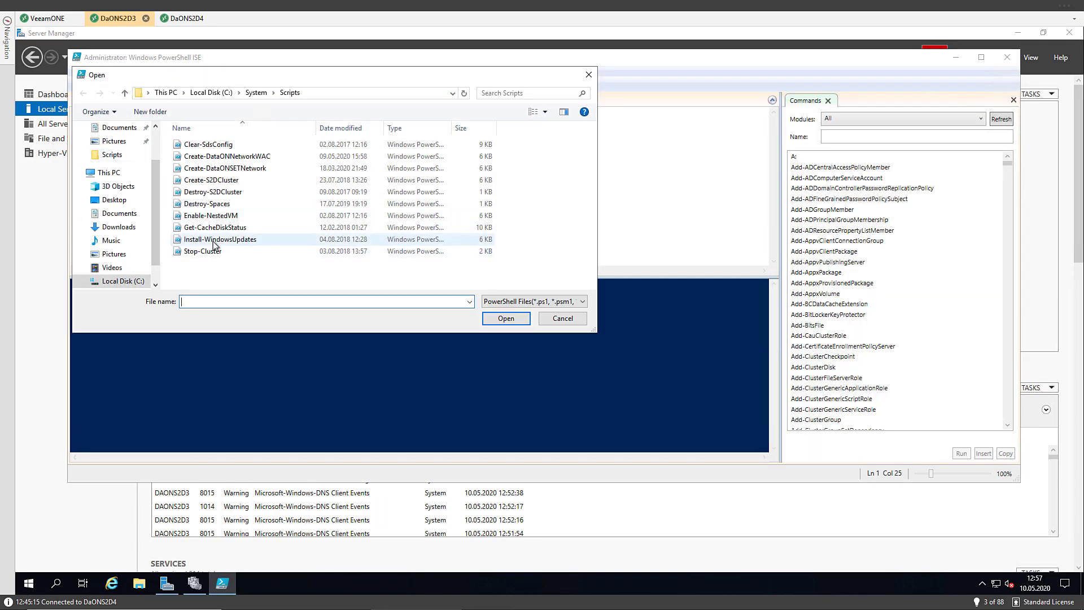
pyautogui.doubleClick(209, 204)
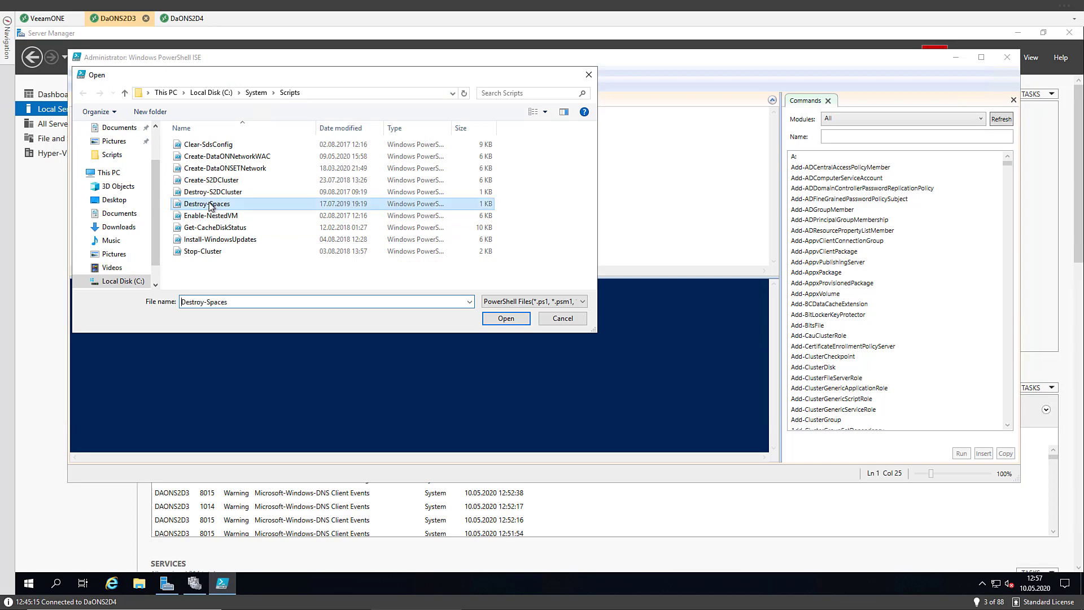
pyautogui.click(332, 241)
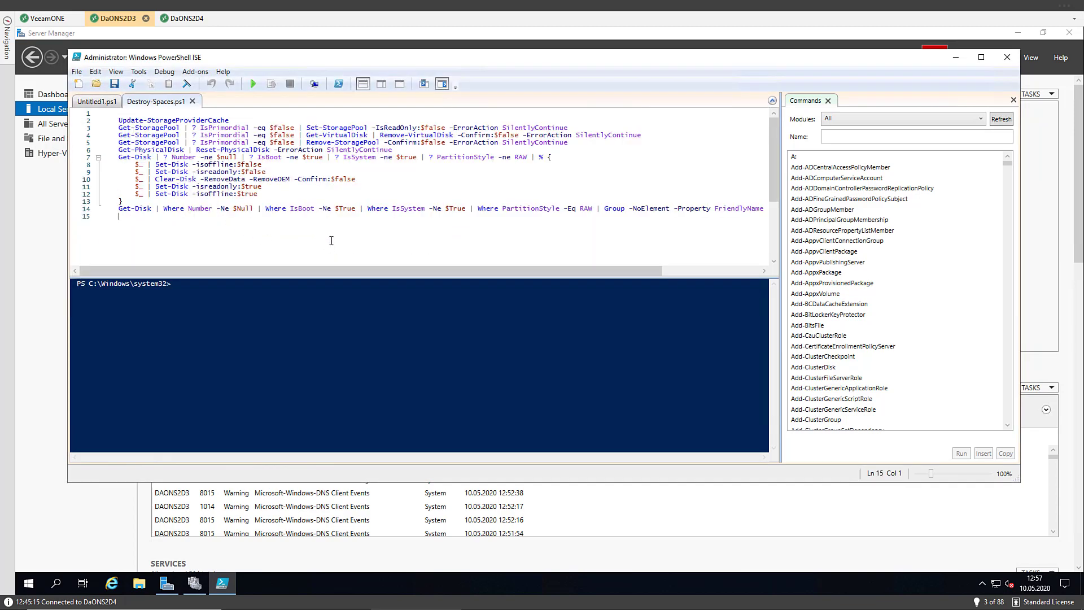
pyautogui.moveTo(250, 245); pyautogui.dragTo(73, 122)
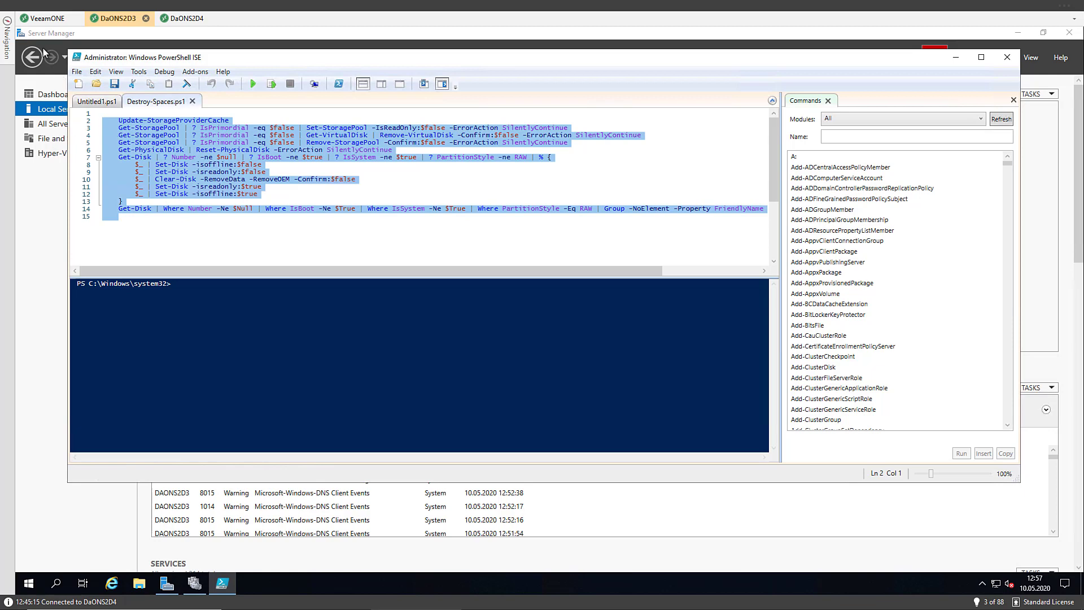
pyautogui.click(39, 21)
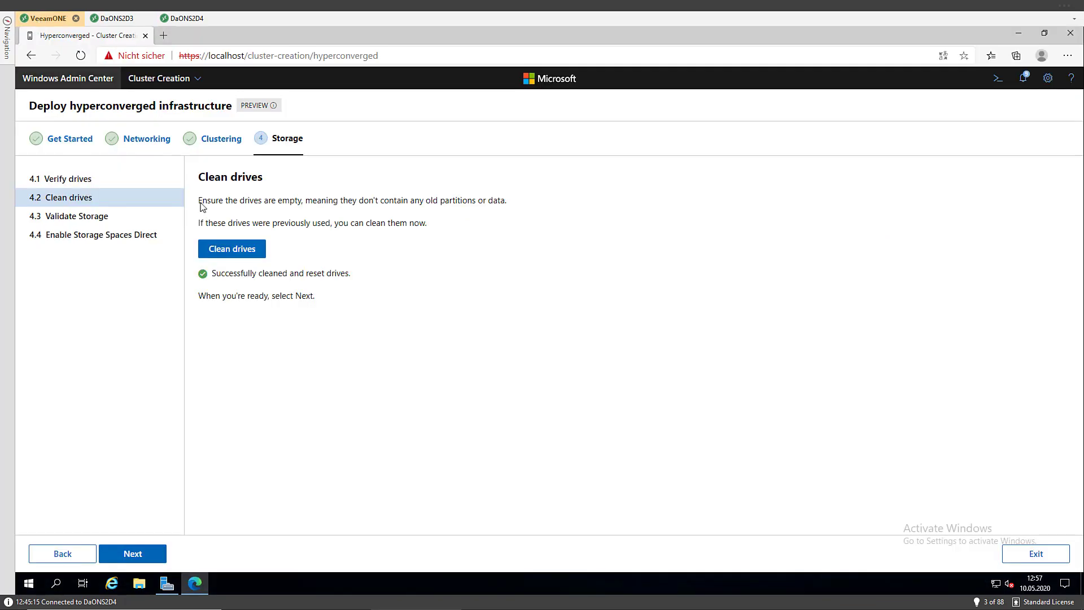
# Run storage validation with CredSSP allowed, then download and open the passed-tests report
pyautogui.click(147, 557)
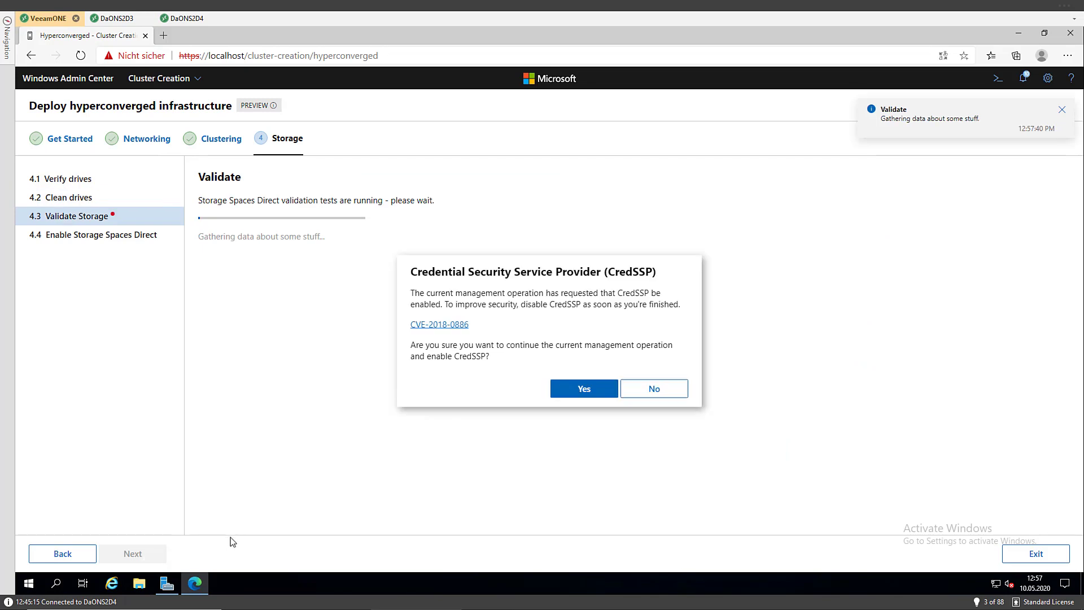
pyautogui.click(584, 391)
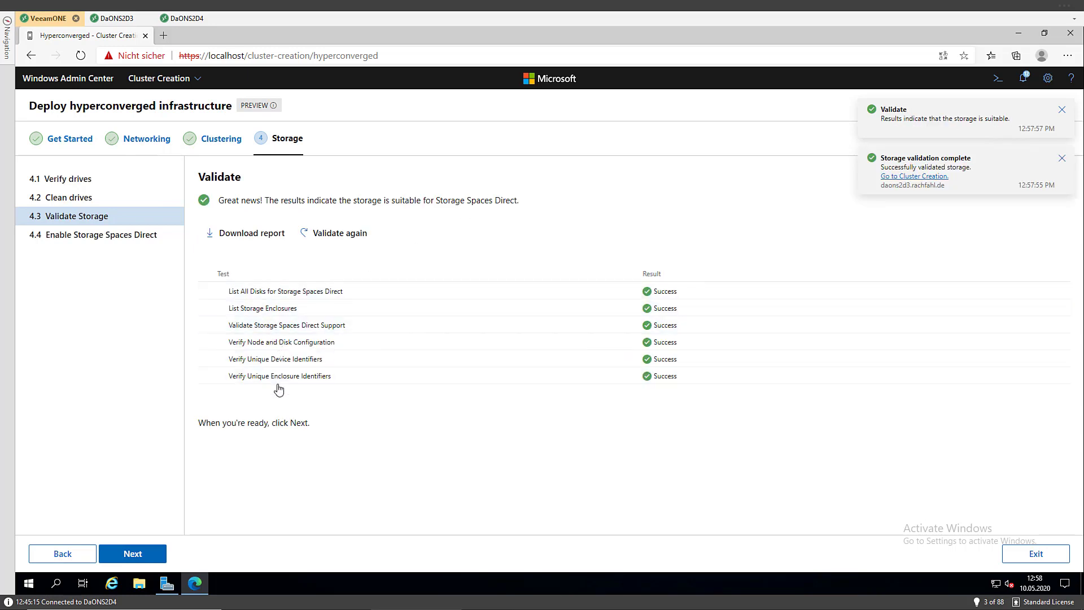
pyautogui.click(226, 239)
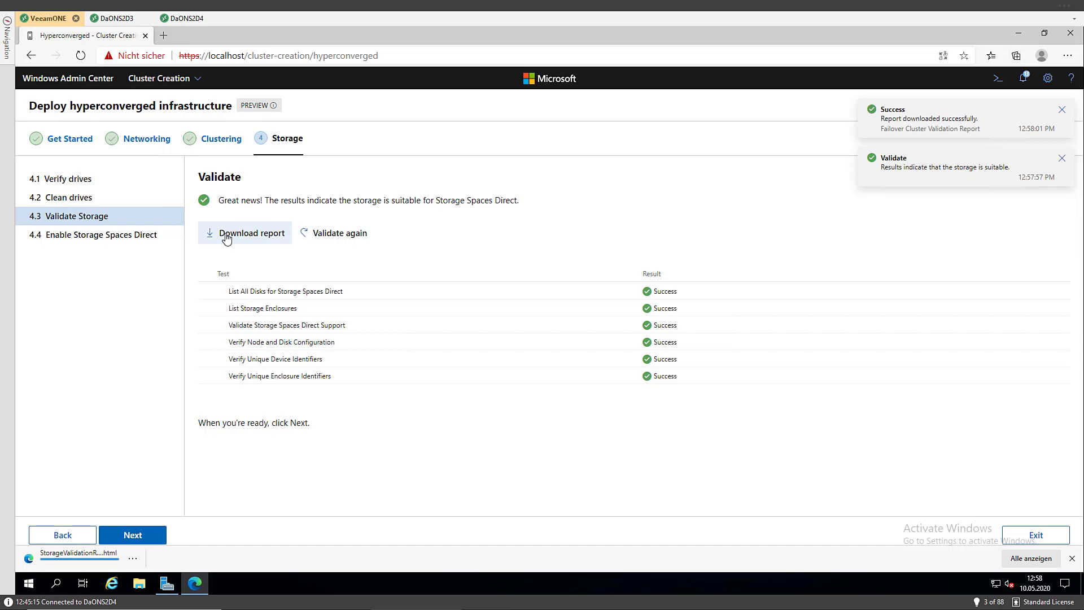
pyautogui.click(84, 559)
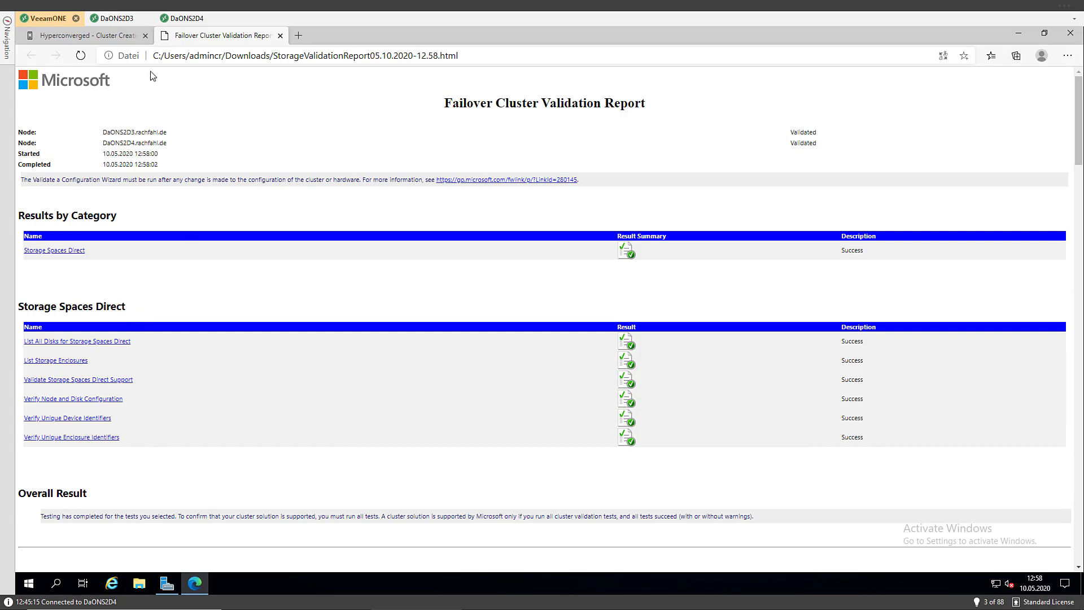
pyautogui.click(96, 37)
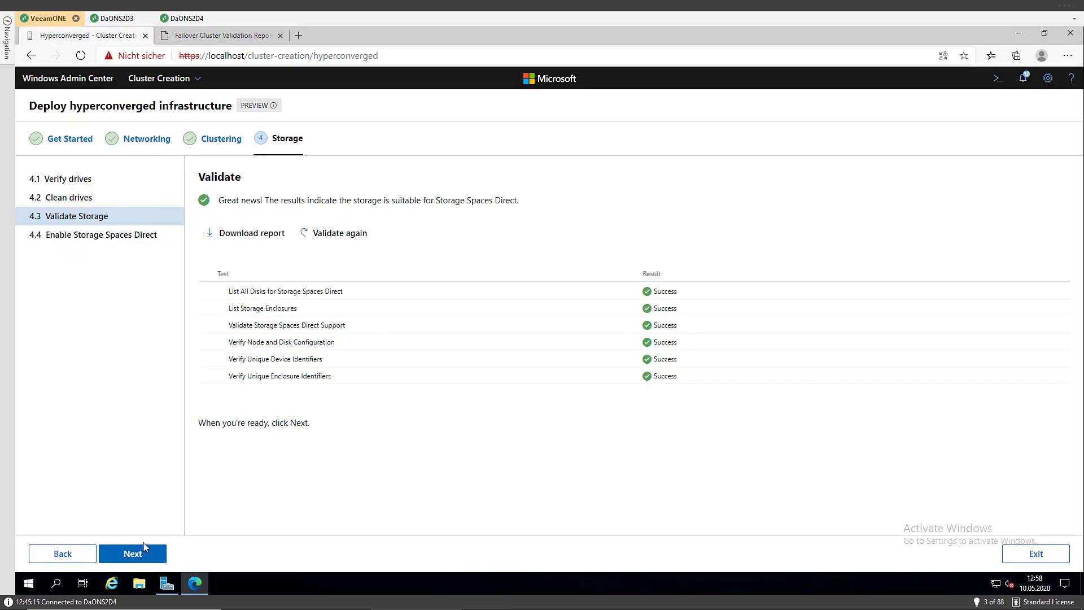
# Enable Storage Spaces Direct using faster drives as cache in write-only mode
pyautogui.click(144, 552)
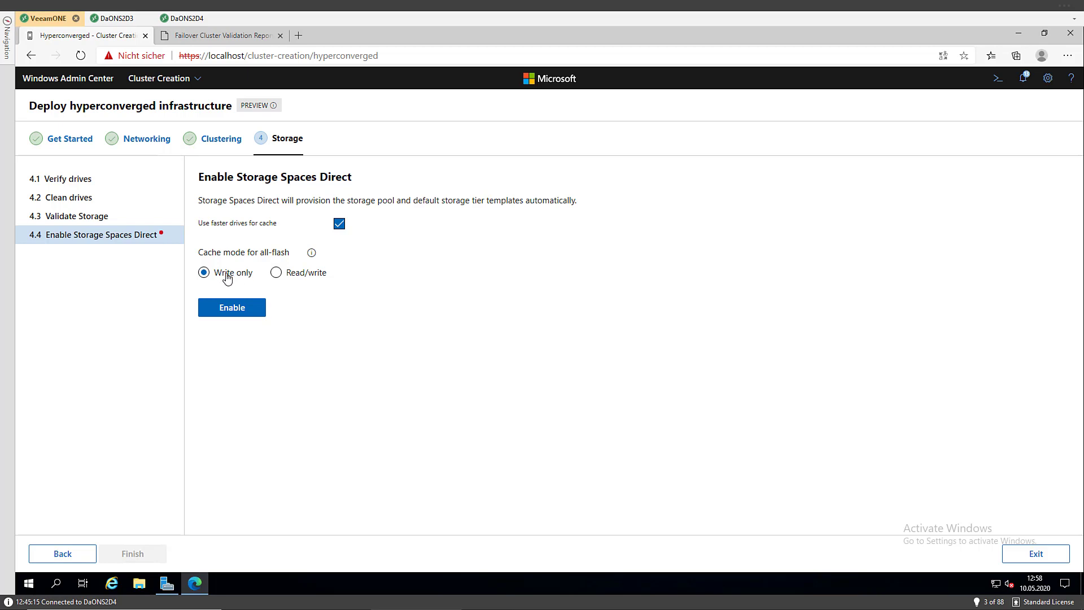
pyautogui.click(230, 309)
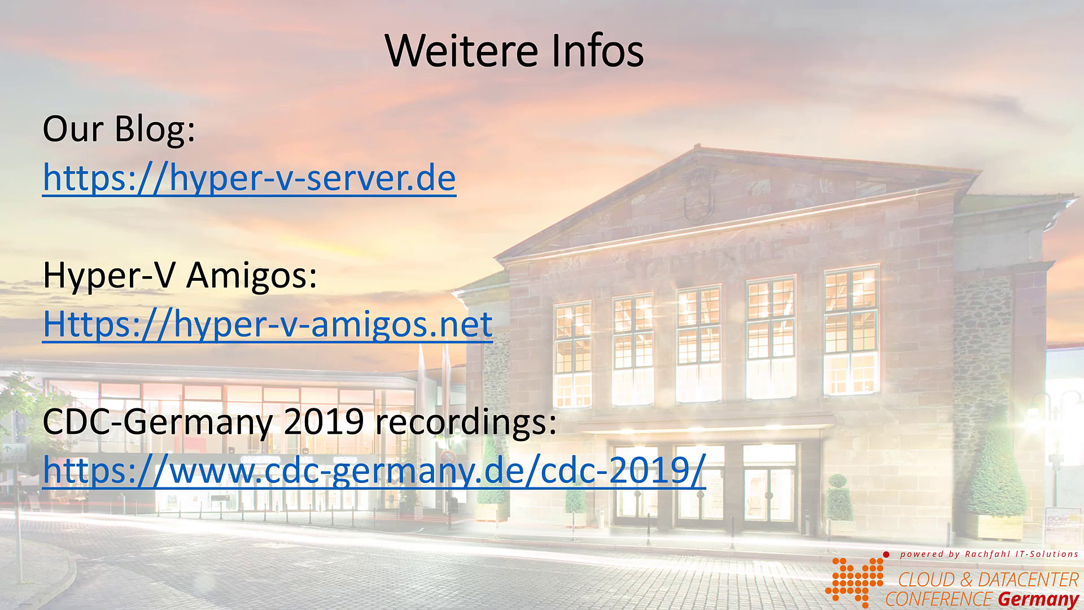
# Advance the presentation past the 'Weitere Infos' slide
pyautogui.press('Right')
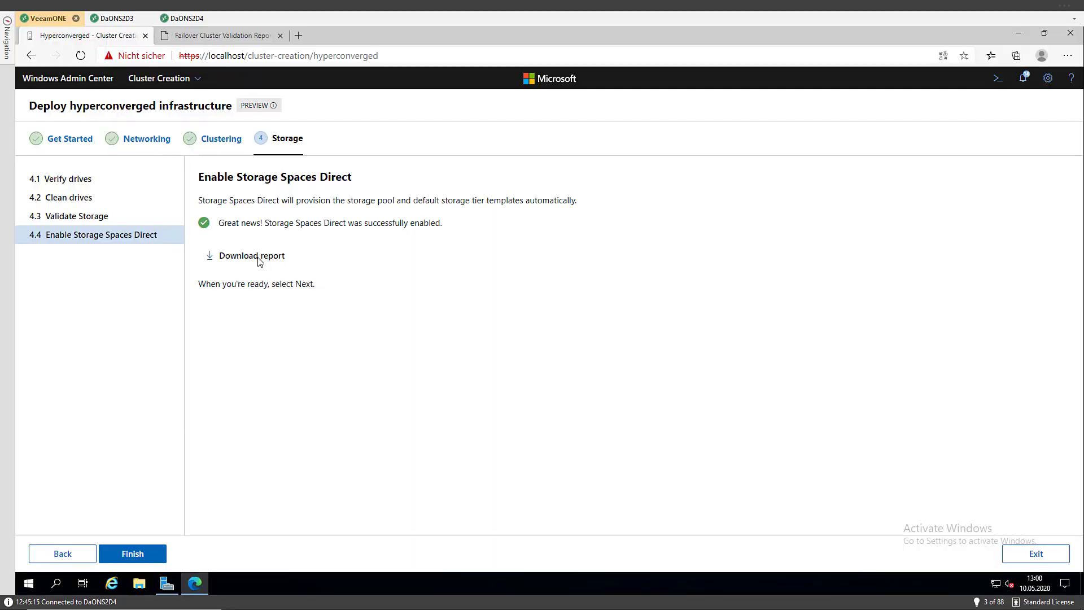
# Finish the hyperconverged deployment and connect to daoncluster2 from the connections list
pyautogui.click(145, 553)
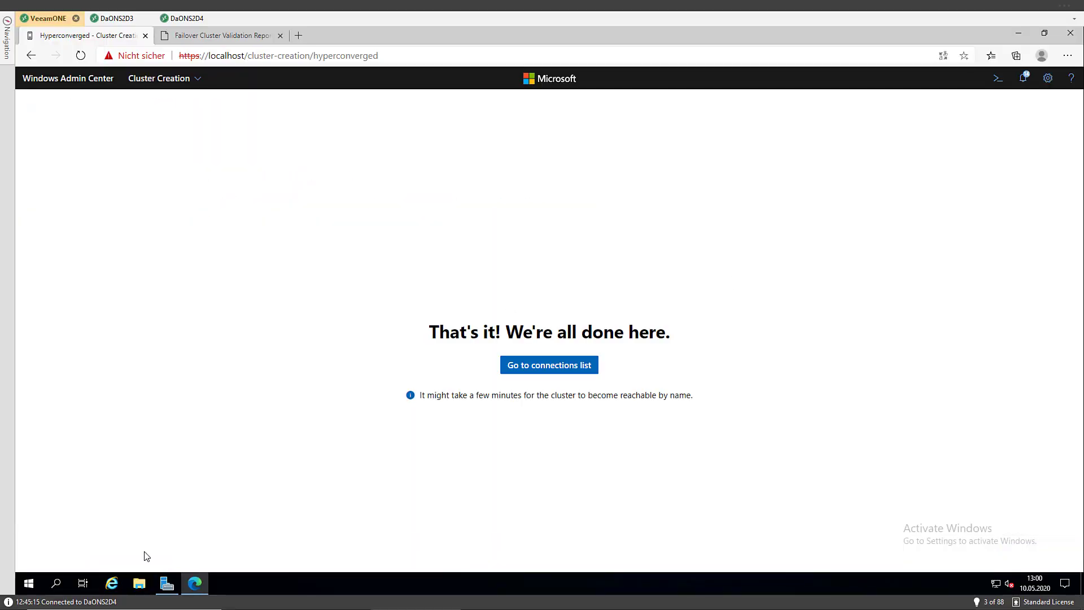
pyautogui.click(535, 368)
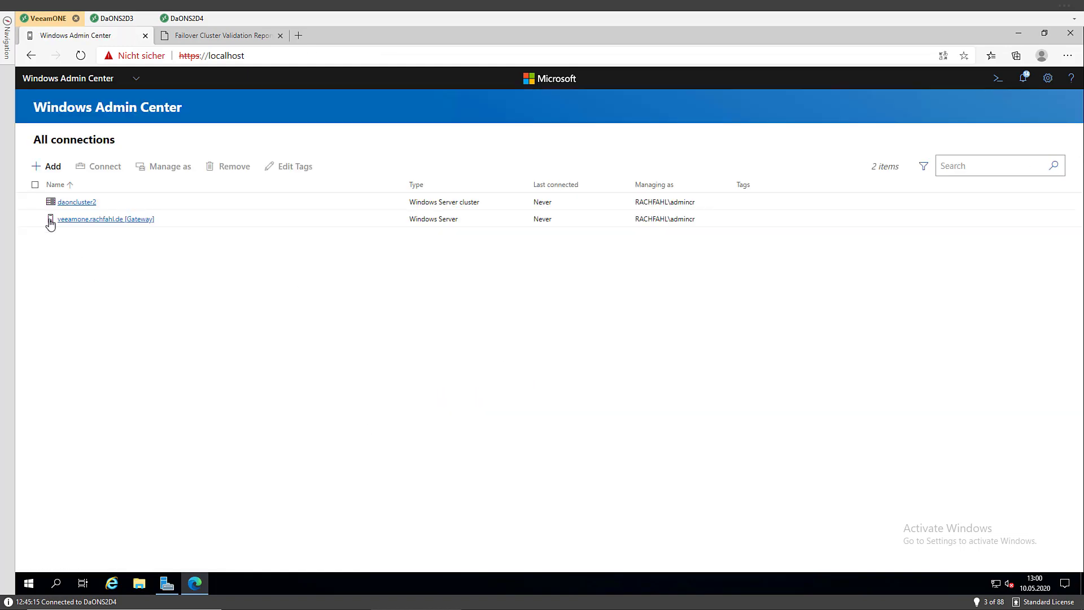
pyautogui.click(69, 204)
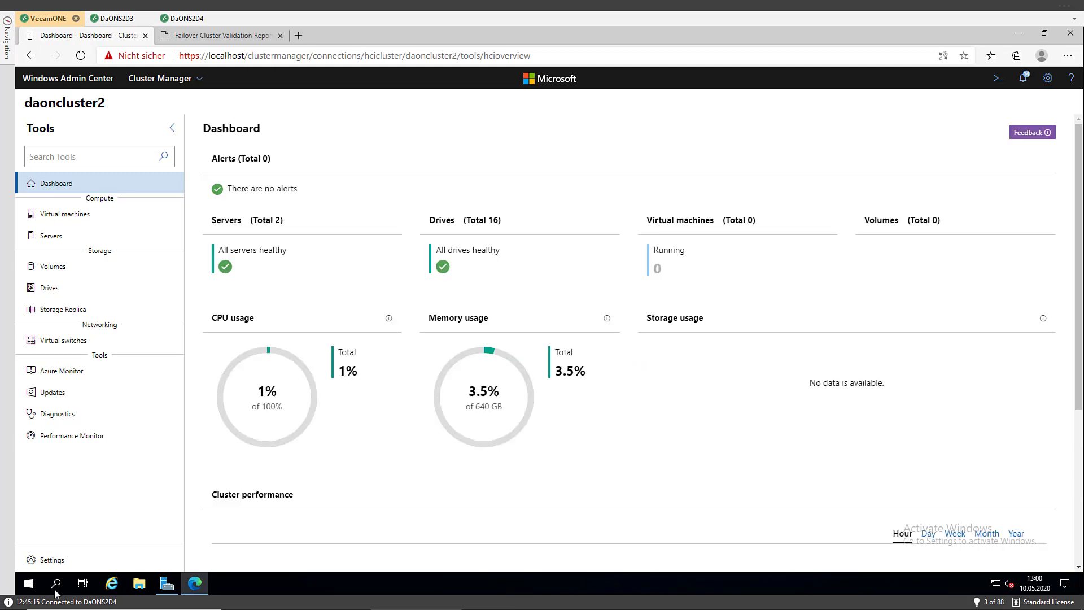
# Set the cluster witness to a file share witness at \\vaddc1\ClusterWitness
pyautogui.click(56, 567)
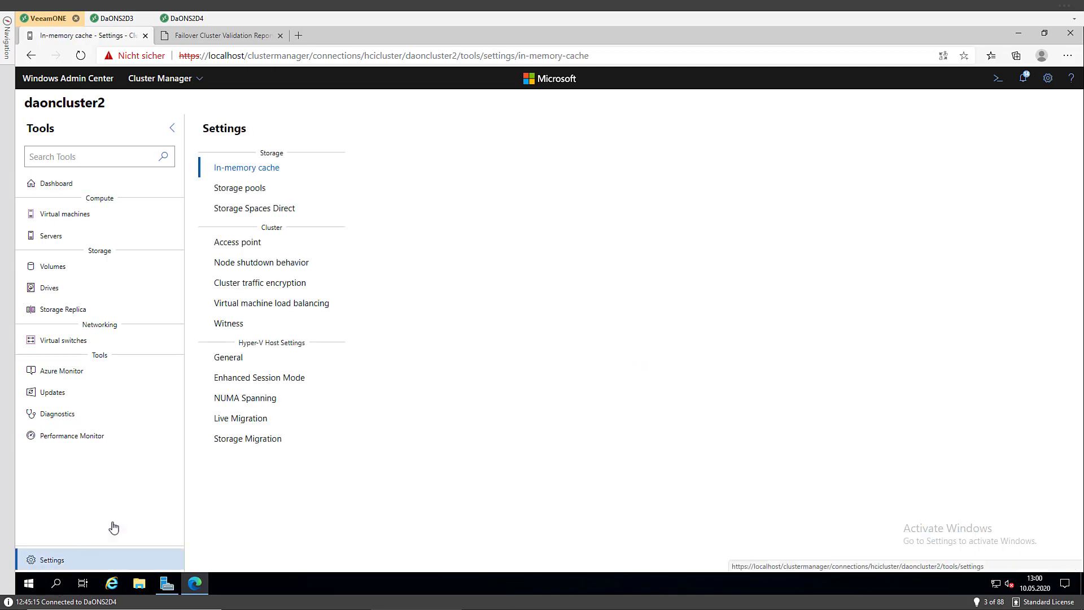
pyautogui.click(233, 328)
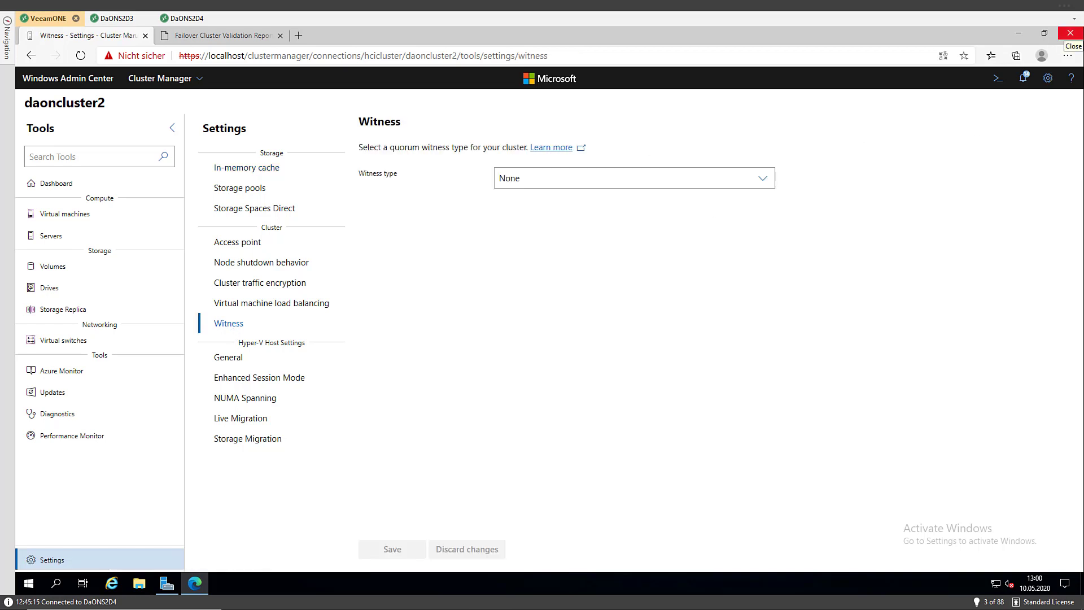
pyautogui.click(655, 177)
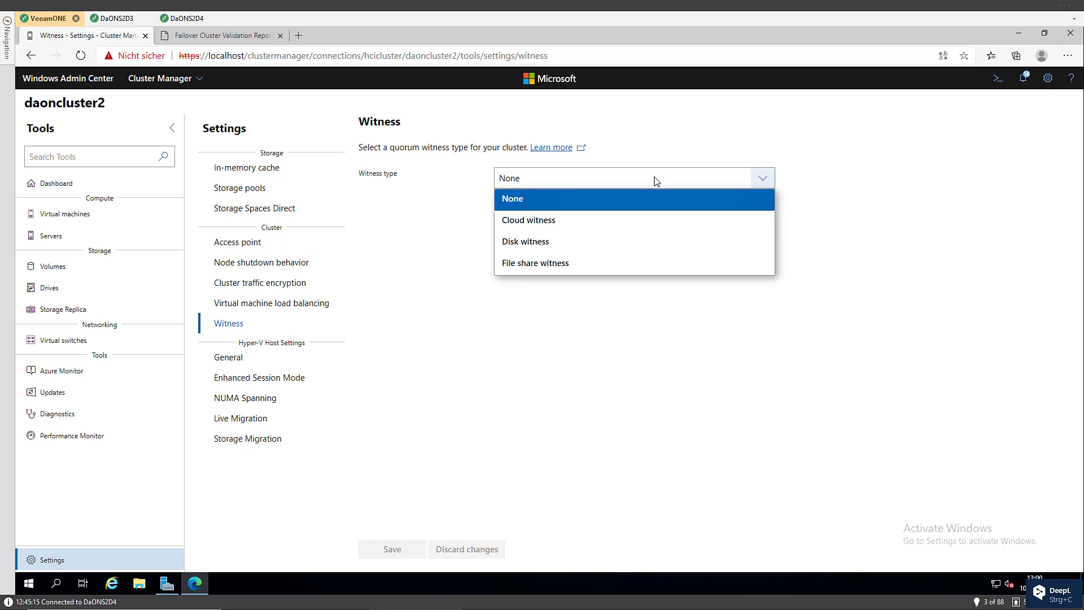
pyautogui.click(618, 264)
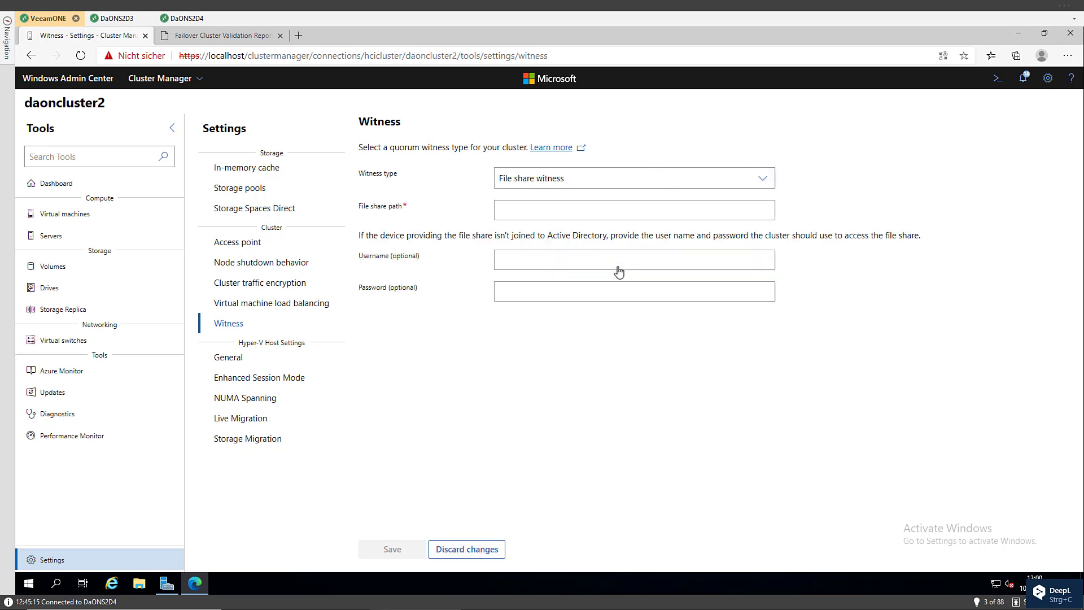
pyautogui.click(584, 214)
pyautogui.write('\\\\vaddc1\\ClusterWitness')
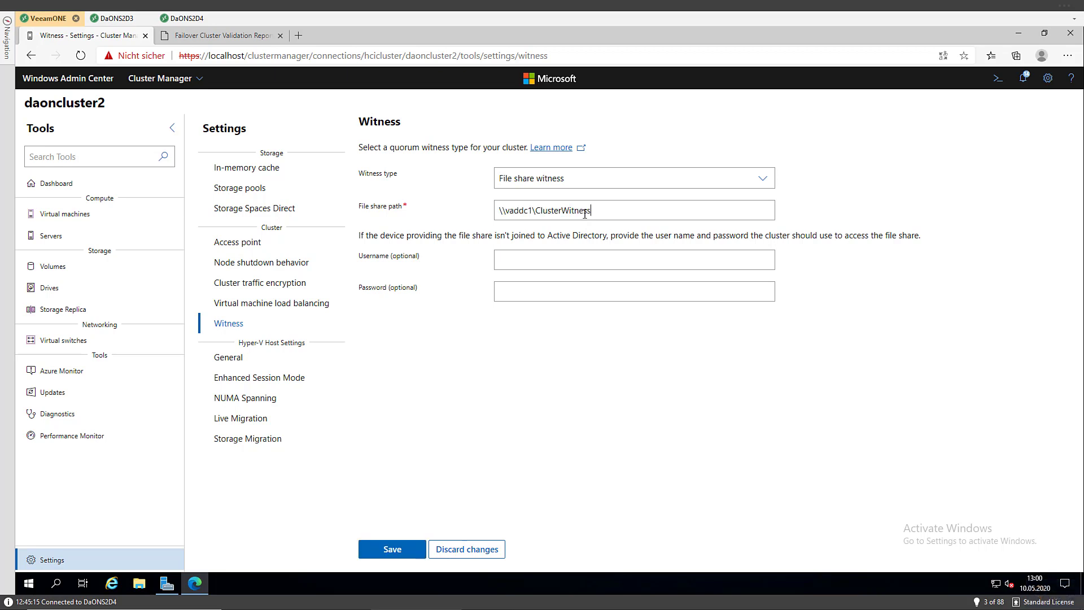
# Enter the witness account's username and password and save, then discard changes and open Volumes
pyautogui.click(583, 259)
pyautogui.write('rachfahl\\admincr••••••••')
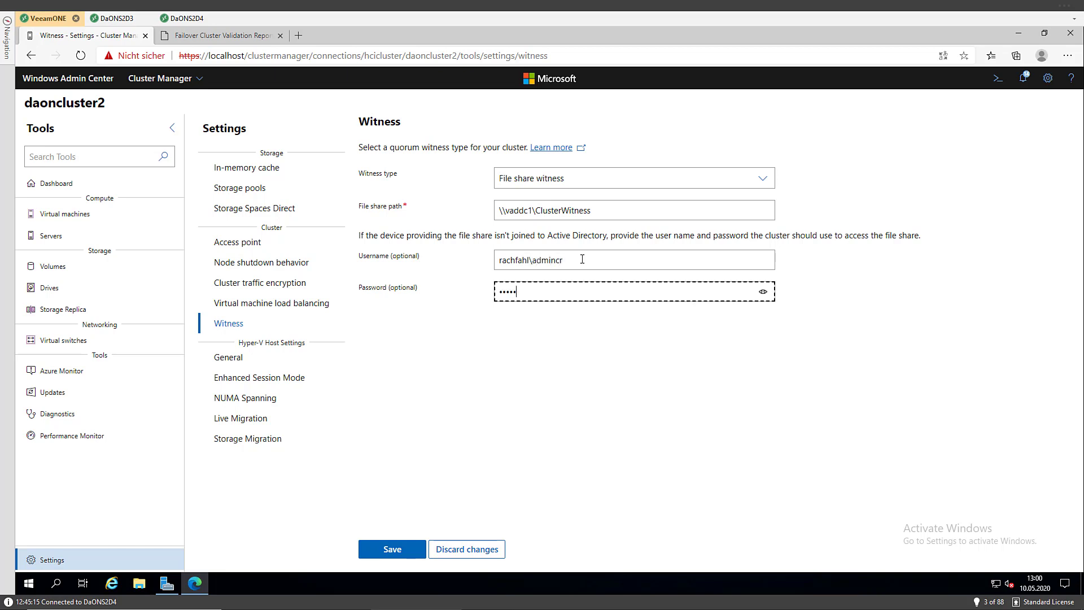
pyautogui.write('•••')
pyautogui.click(390, 551)
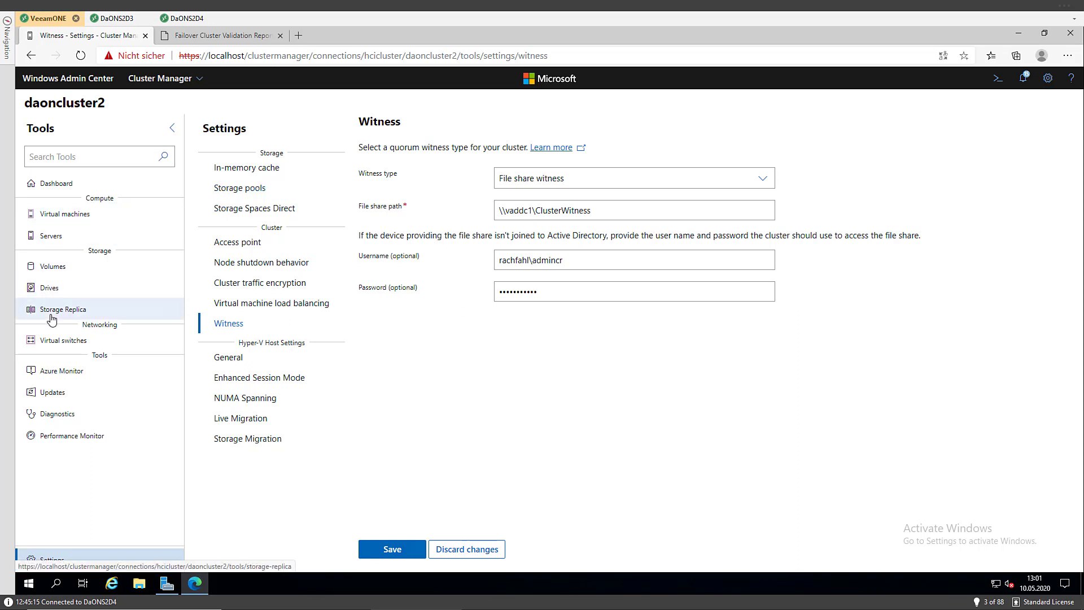
pyautogui.click(59, 269)
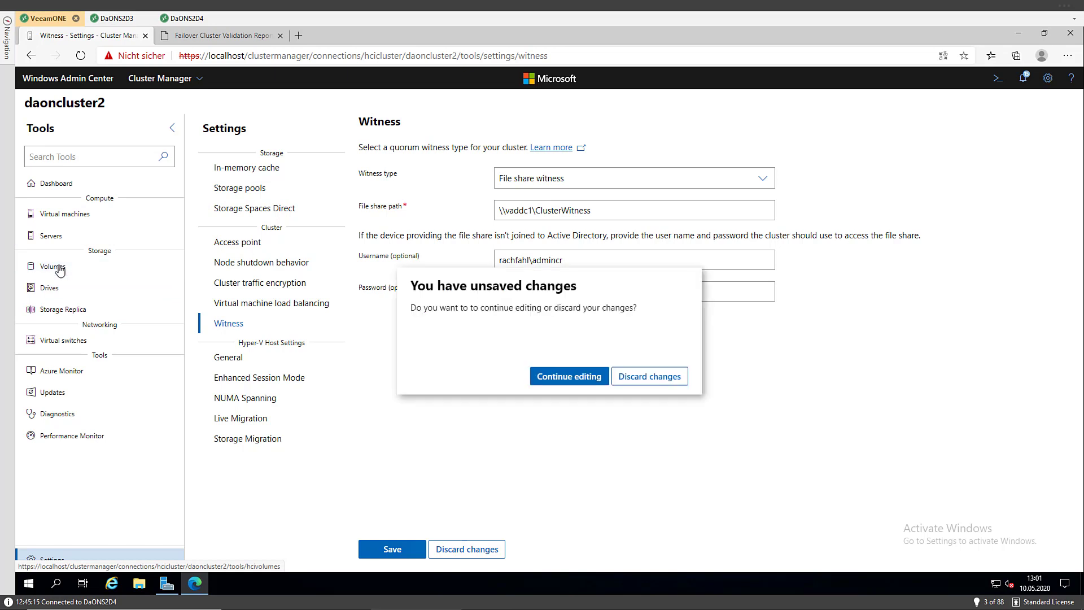
pyautogui.click(636, 380)
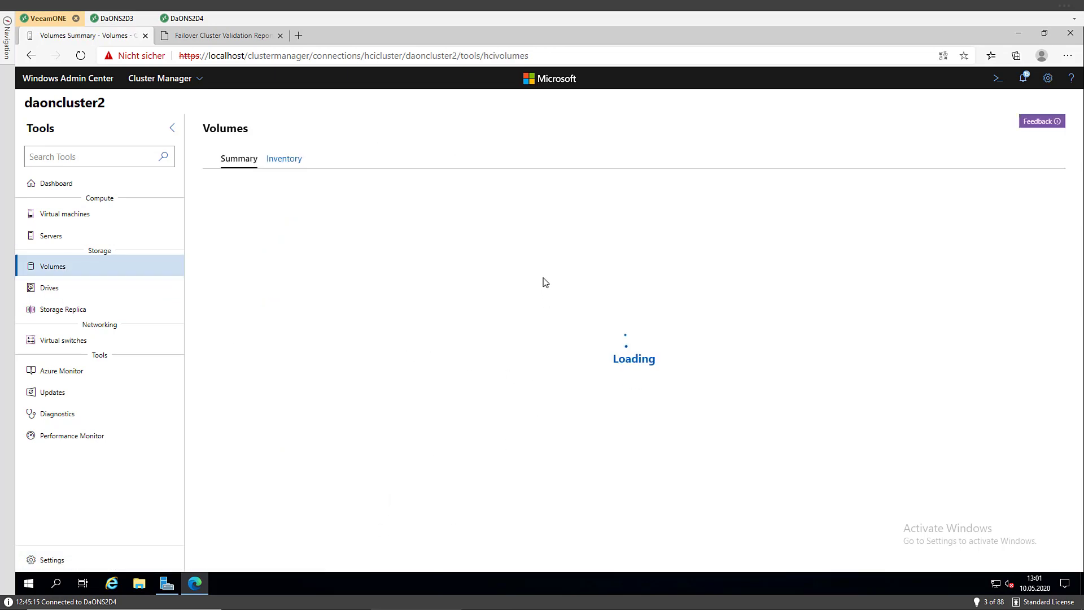